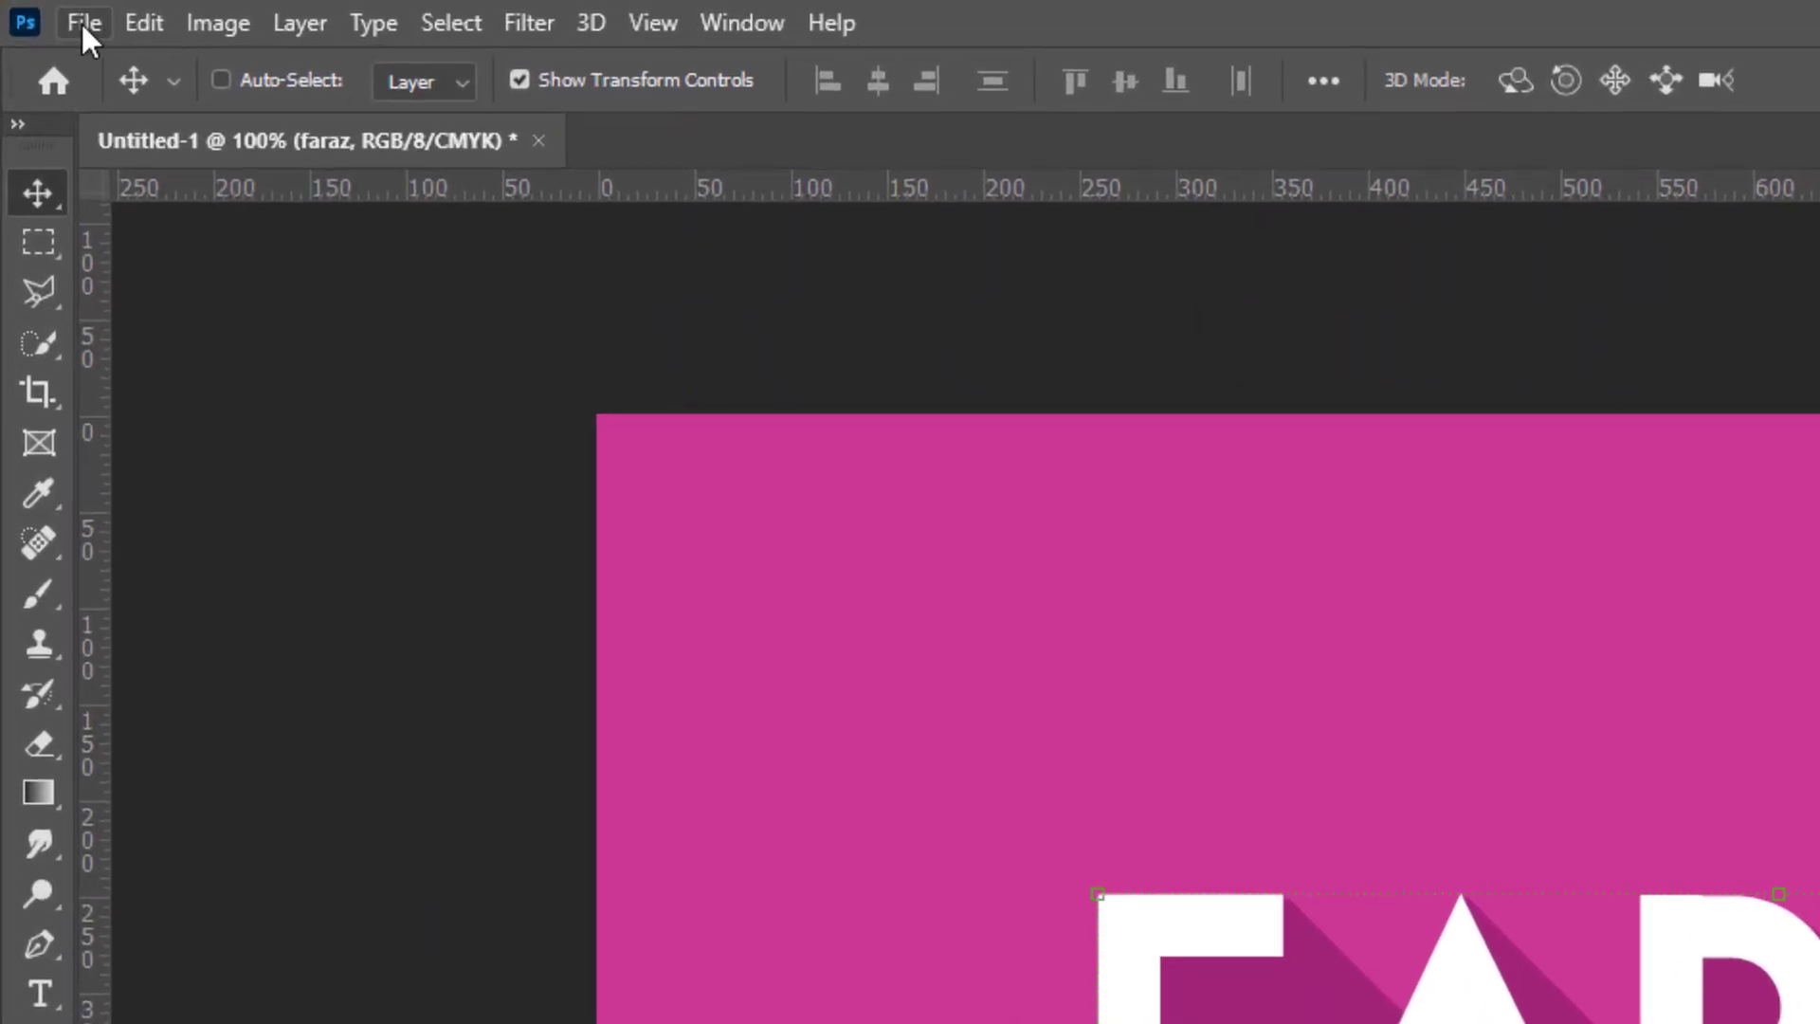
Open the File menu while the finished pink FARAZ long-shadow example is displayed.
{"action": "left_click", "coordinate": [42, 12]}
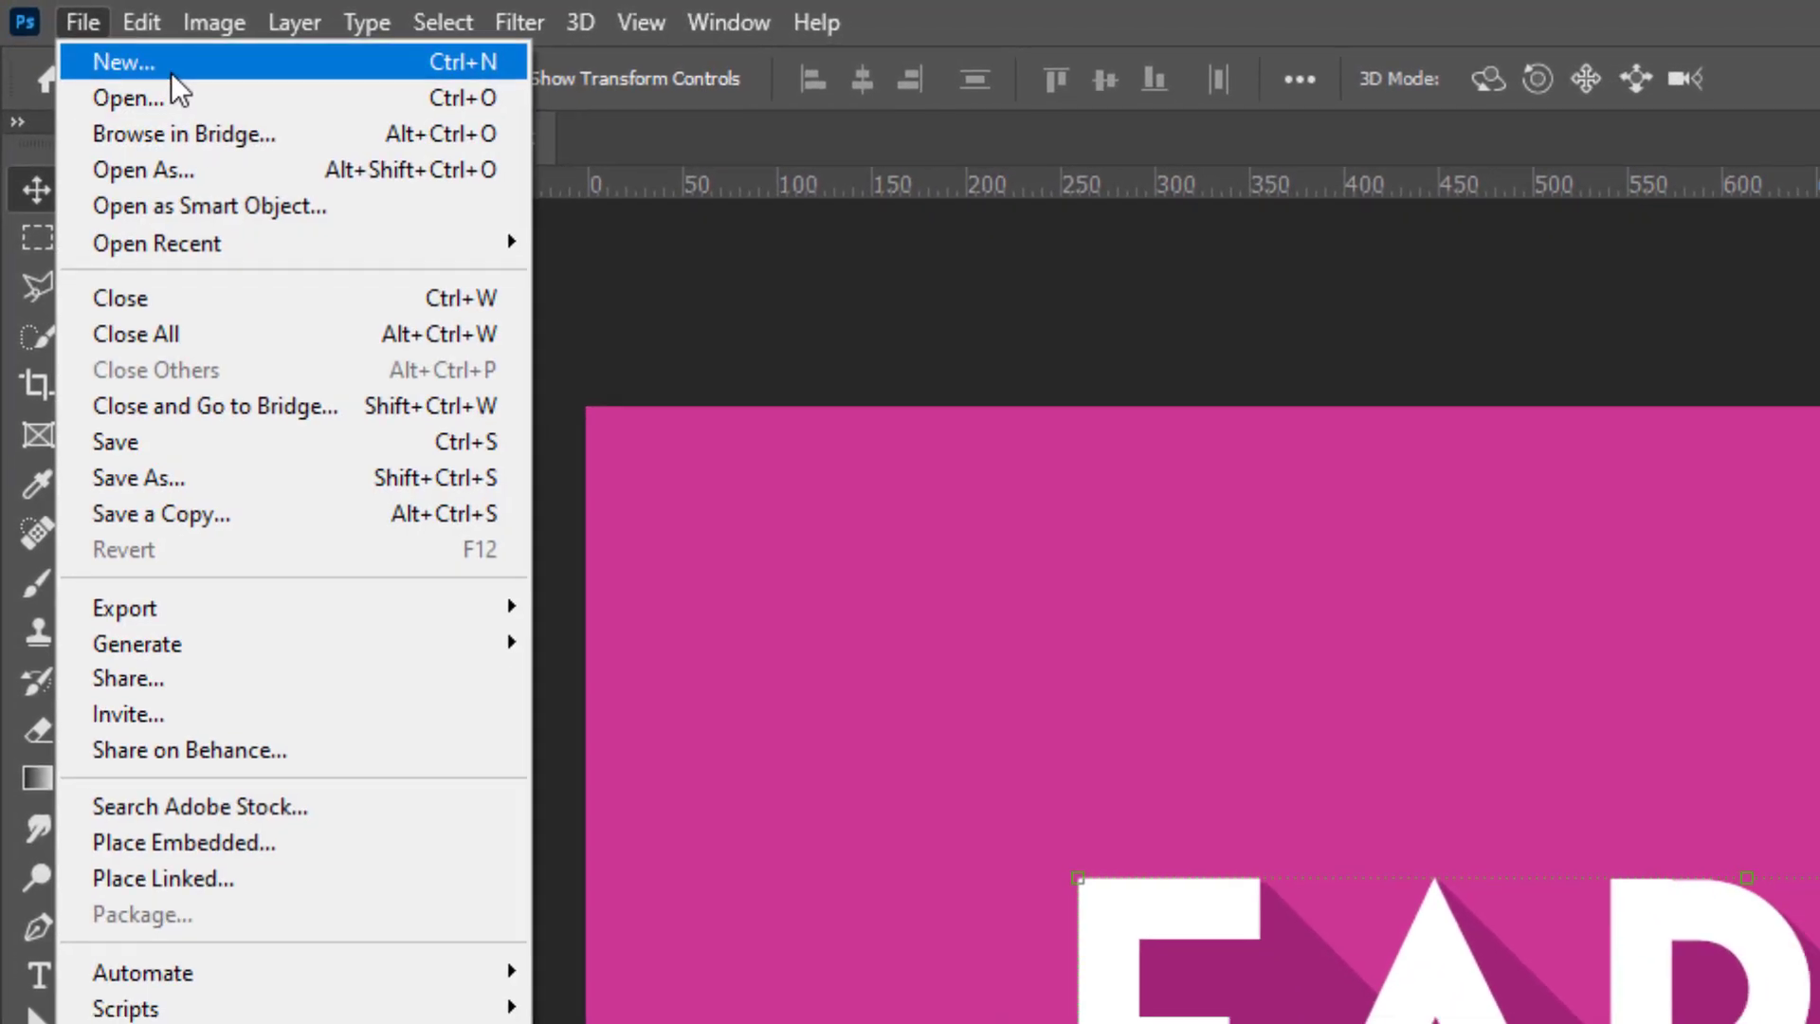
Start a new document and name it 'Long Shadows'.
{"action": "left_click", "coordinate": [170, 67]}
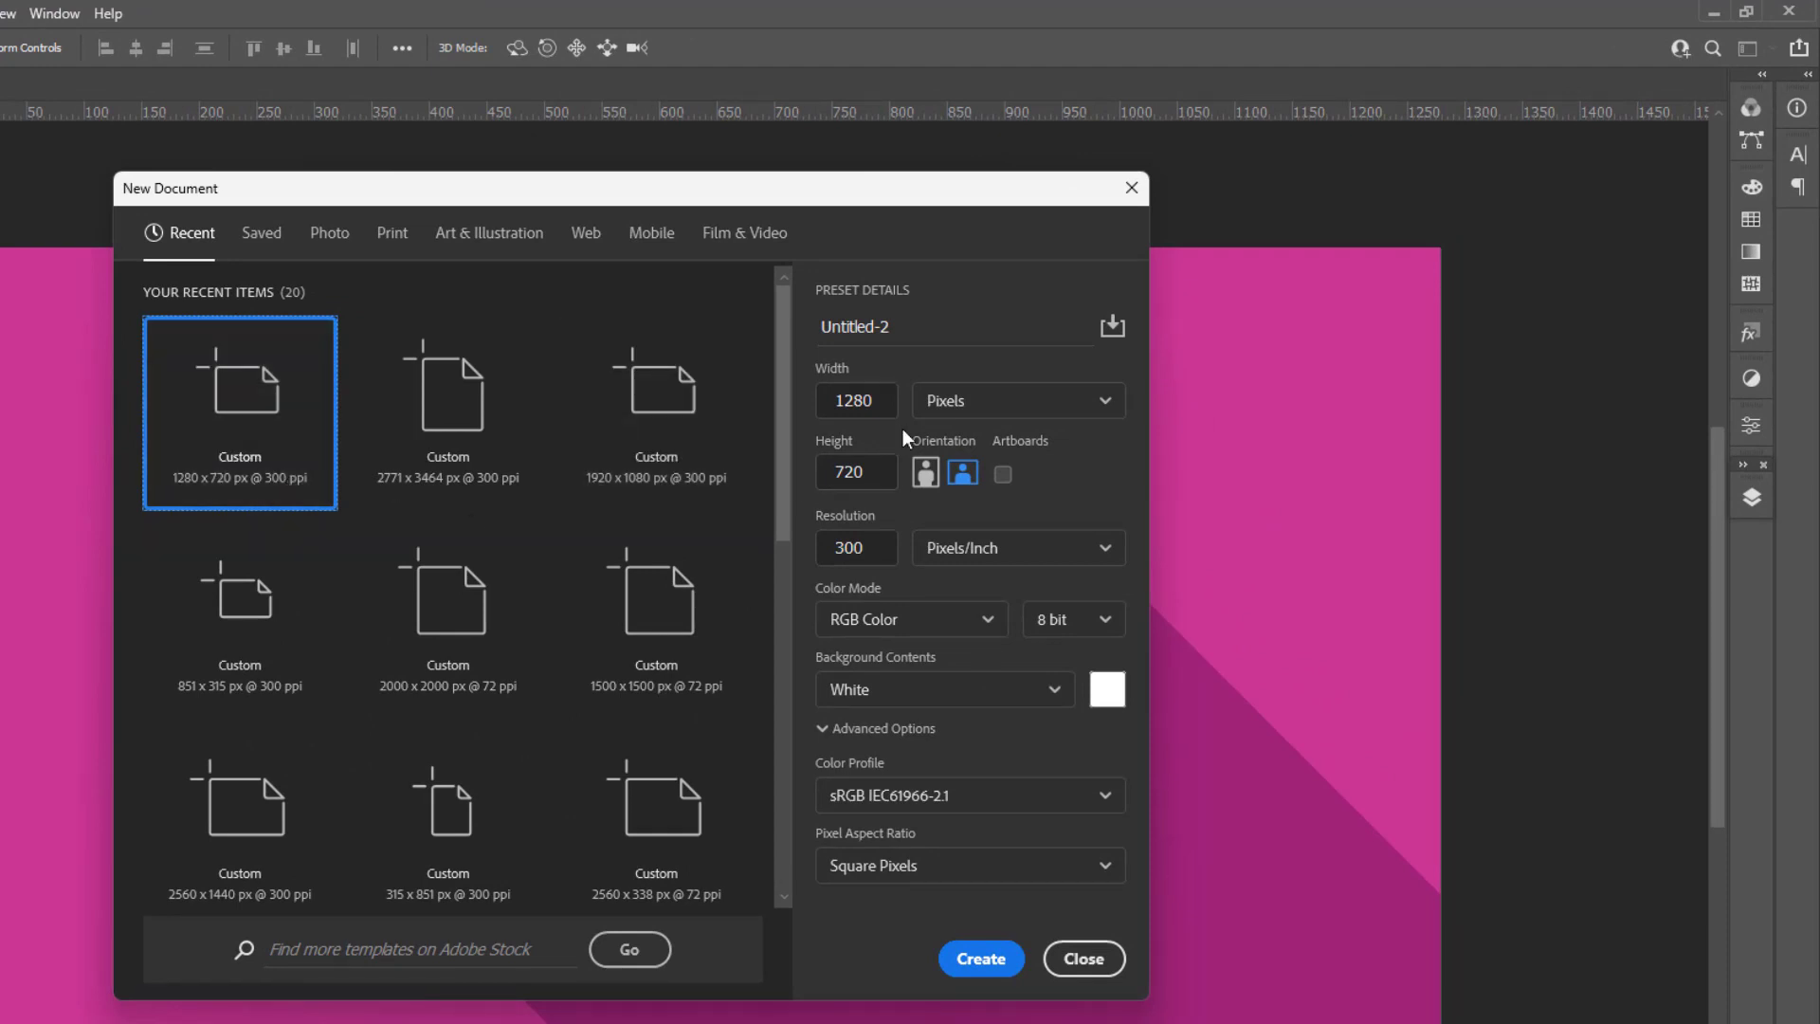
{"action": "left_click", "coordinate": [910, 327]}
{"action": "left_click_drag", "start_coordinate": [910, 327], "coordinate": [793, 341]}
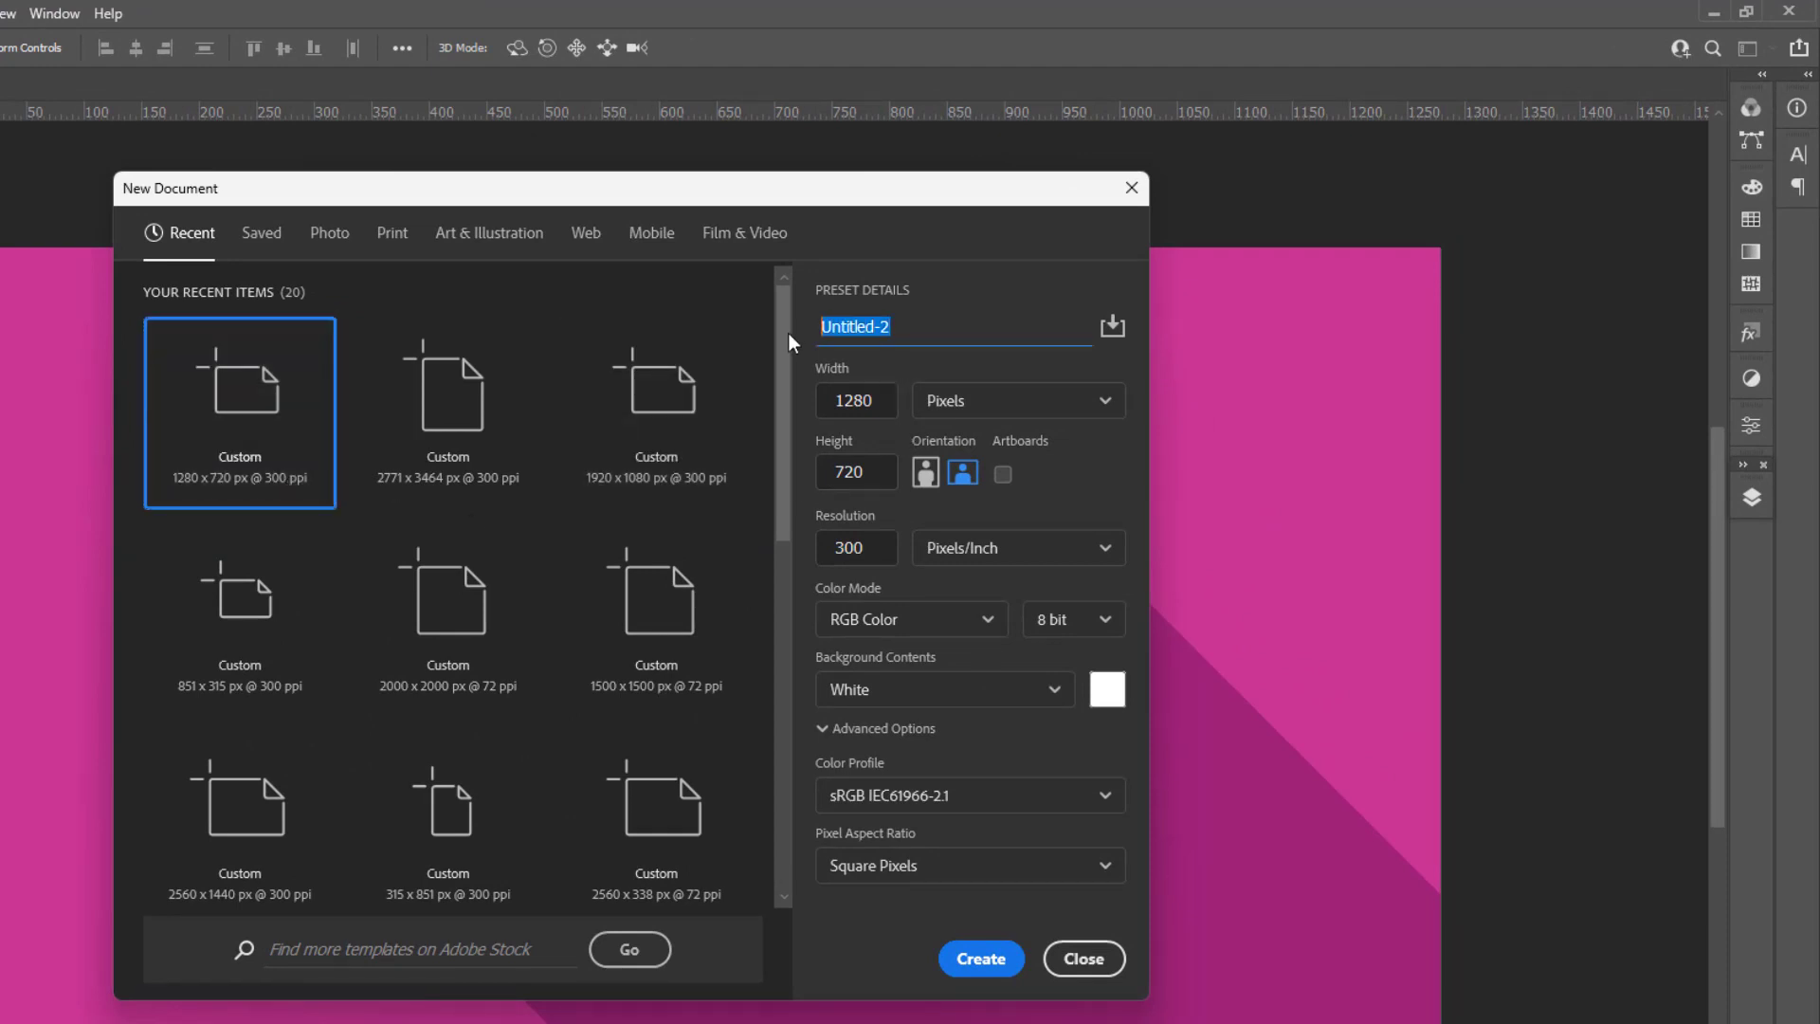
{"action": "type", "text": "Long"}
{"action": "type", "text": " Sh"}
{"action": "key", "text": "BackSpace"}
{"action": "type", "text": "hadow"}
{"action": "type", "text": "s"}
Keep the 1280×720 px size, set resolution to 72 ppi, and create the document.
{"action": "double_click", "coordinate": [885, 406]}
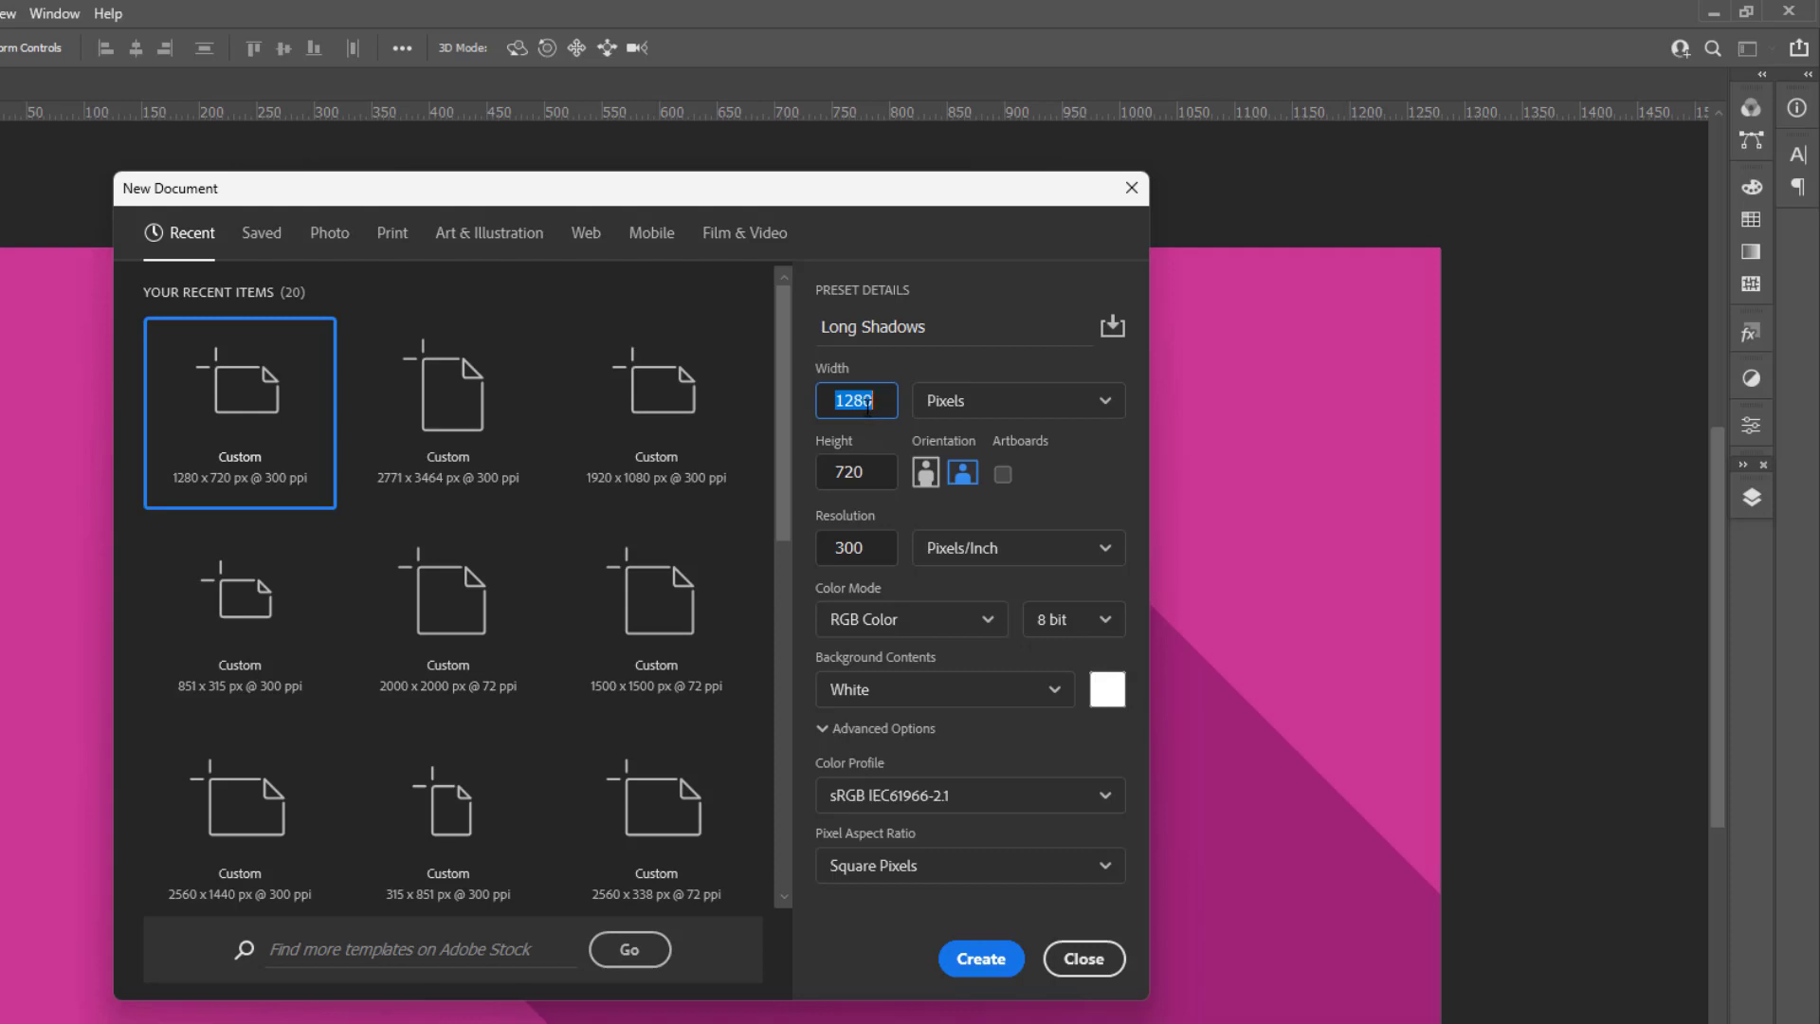
{"action": "left_click", "coordinate": [868, 406]}
{"action": "double_click", "coordinate": [830, 406]}
{"action": "double_click", "coordinate": [833, 471]}
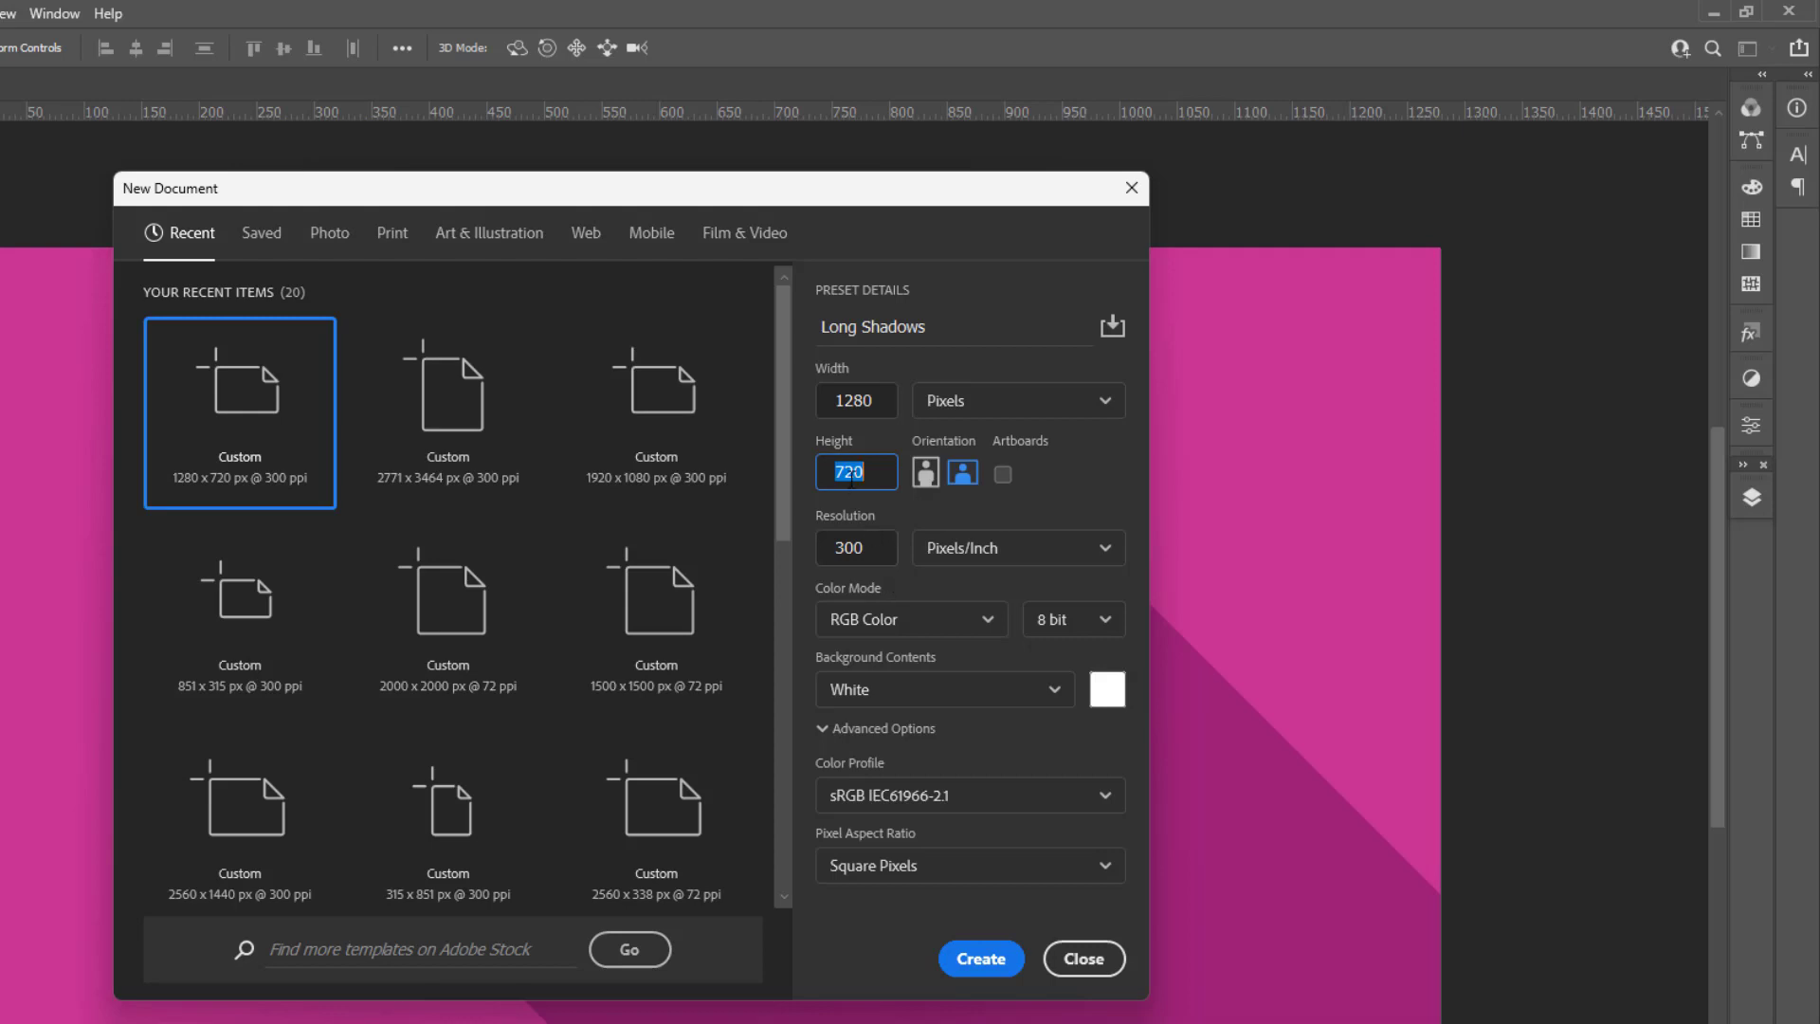
{"action": "double_click", "coordinate": [868, 539]}
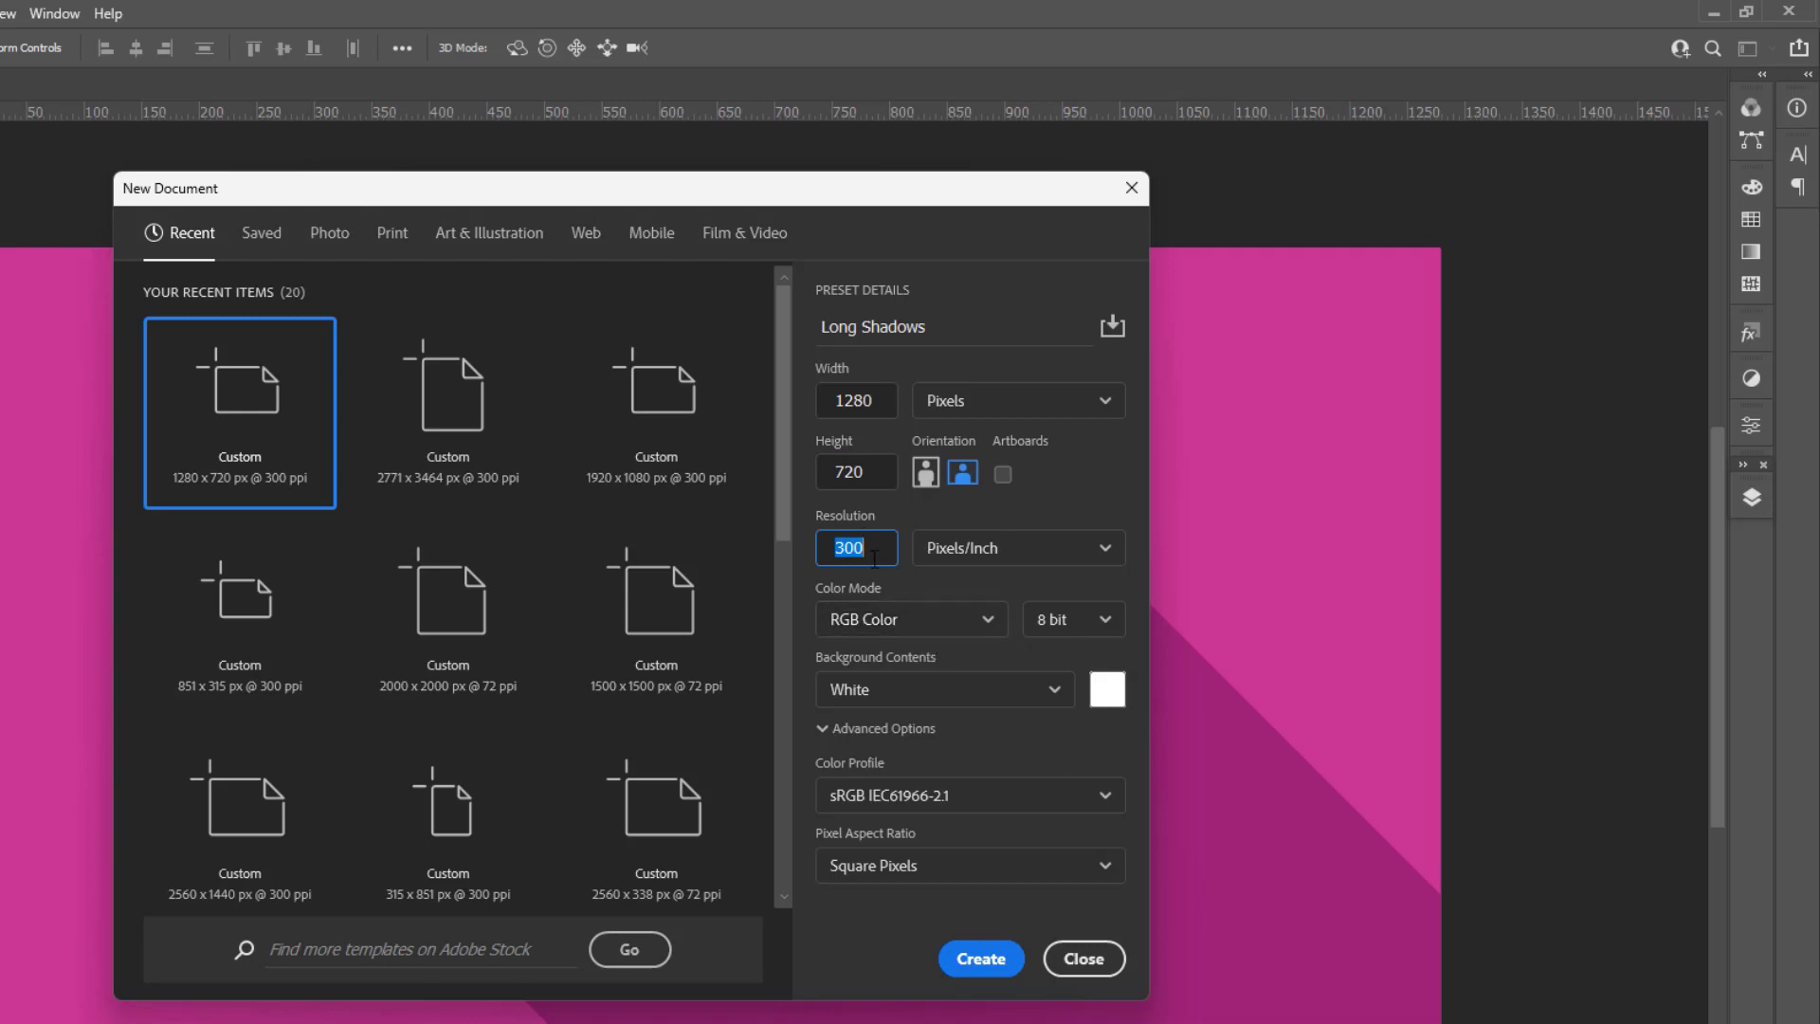
{"action": "type", "text": "72"}
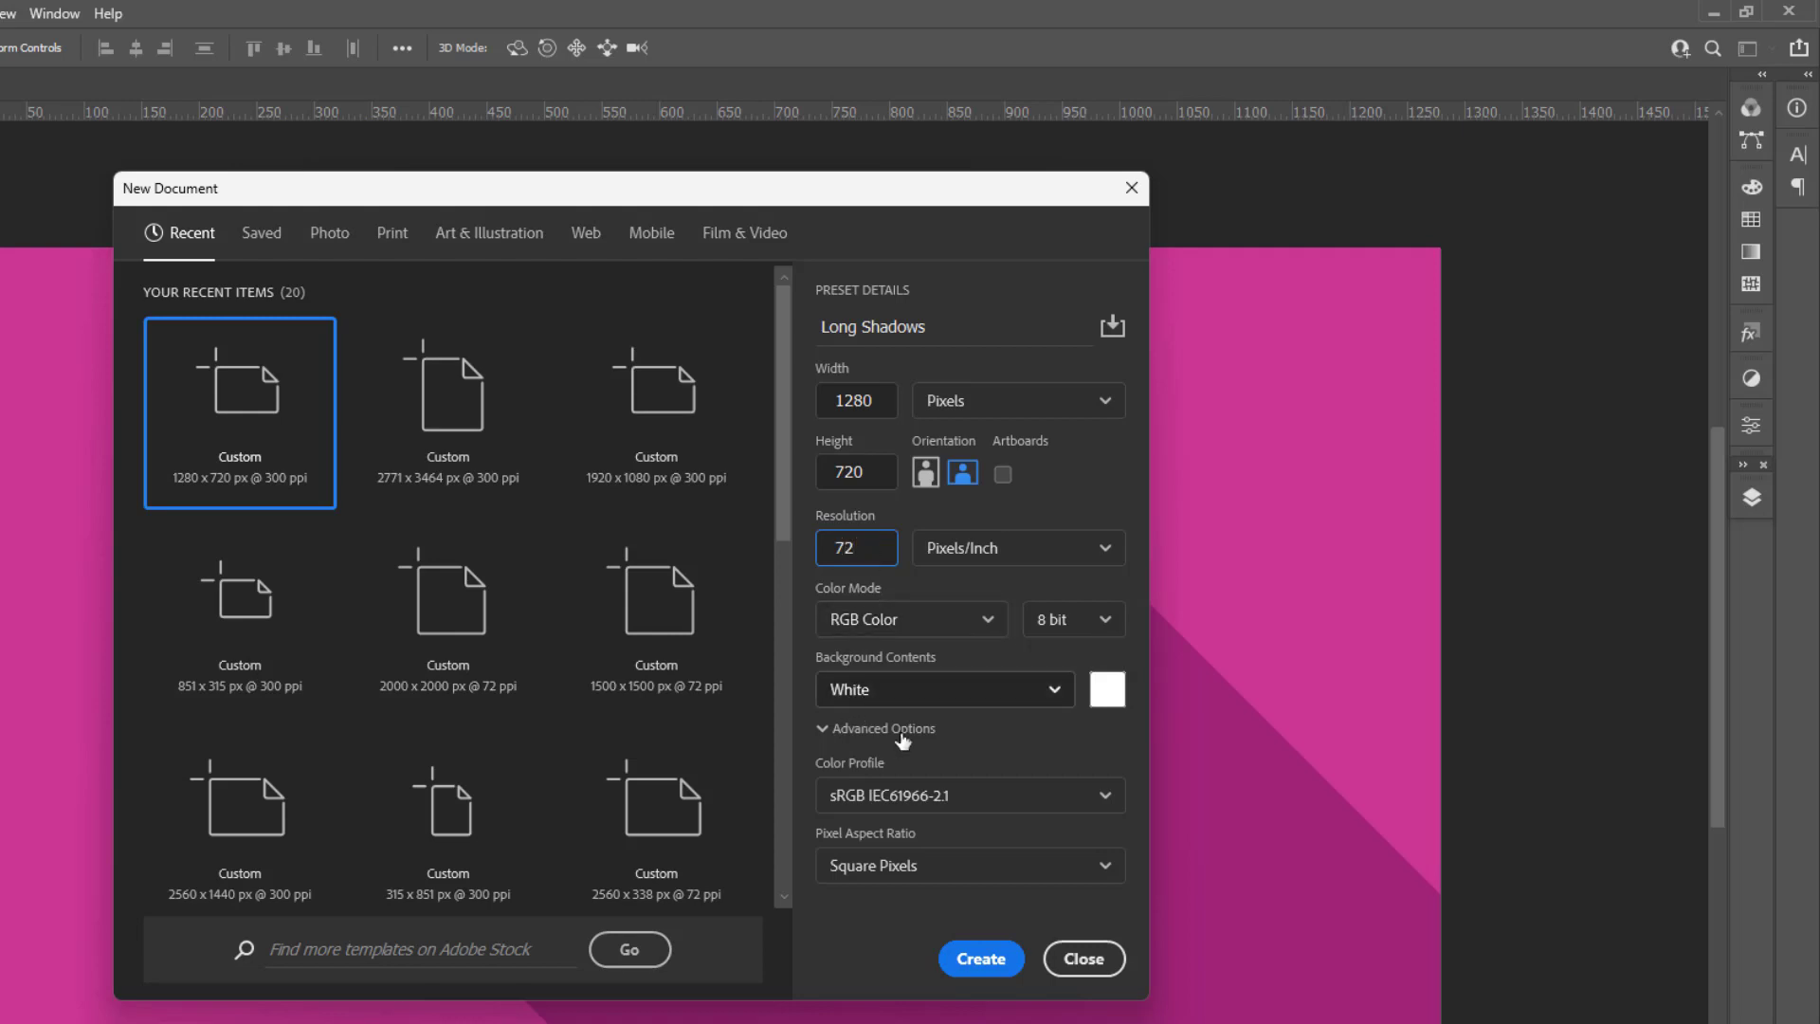
{"action": "left_click", "coordinate": [967, 959]}
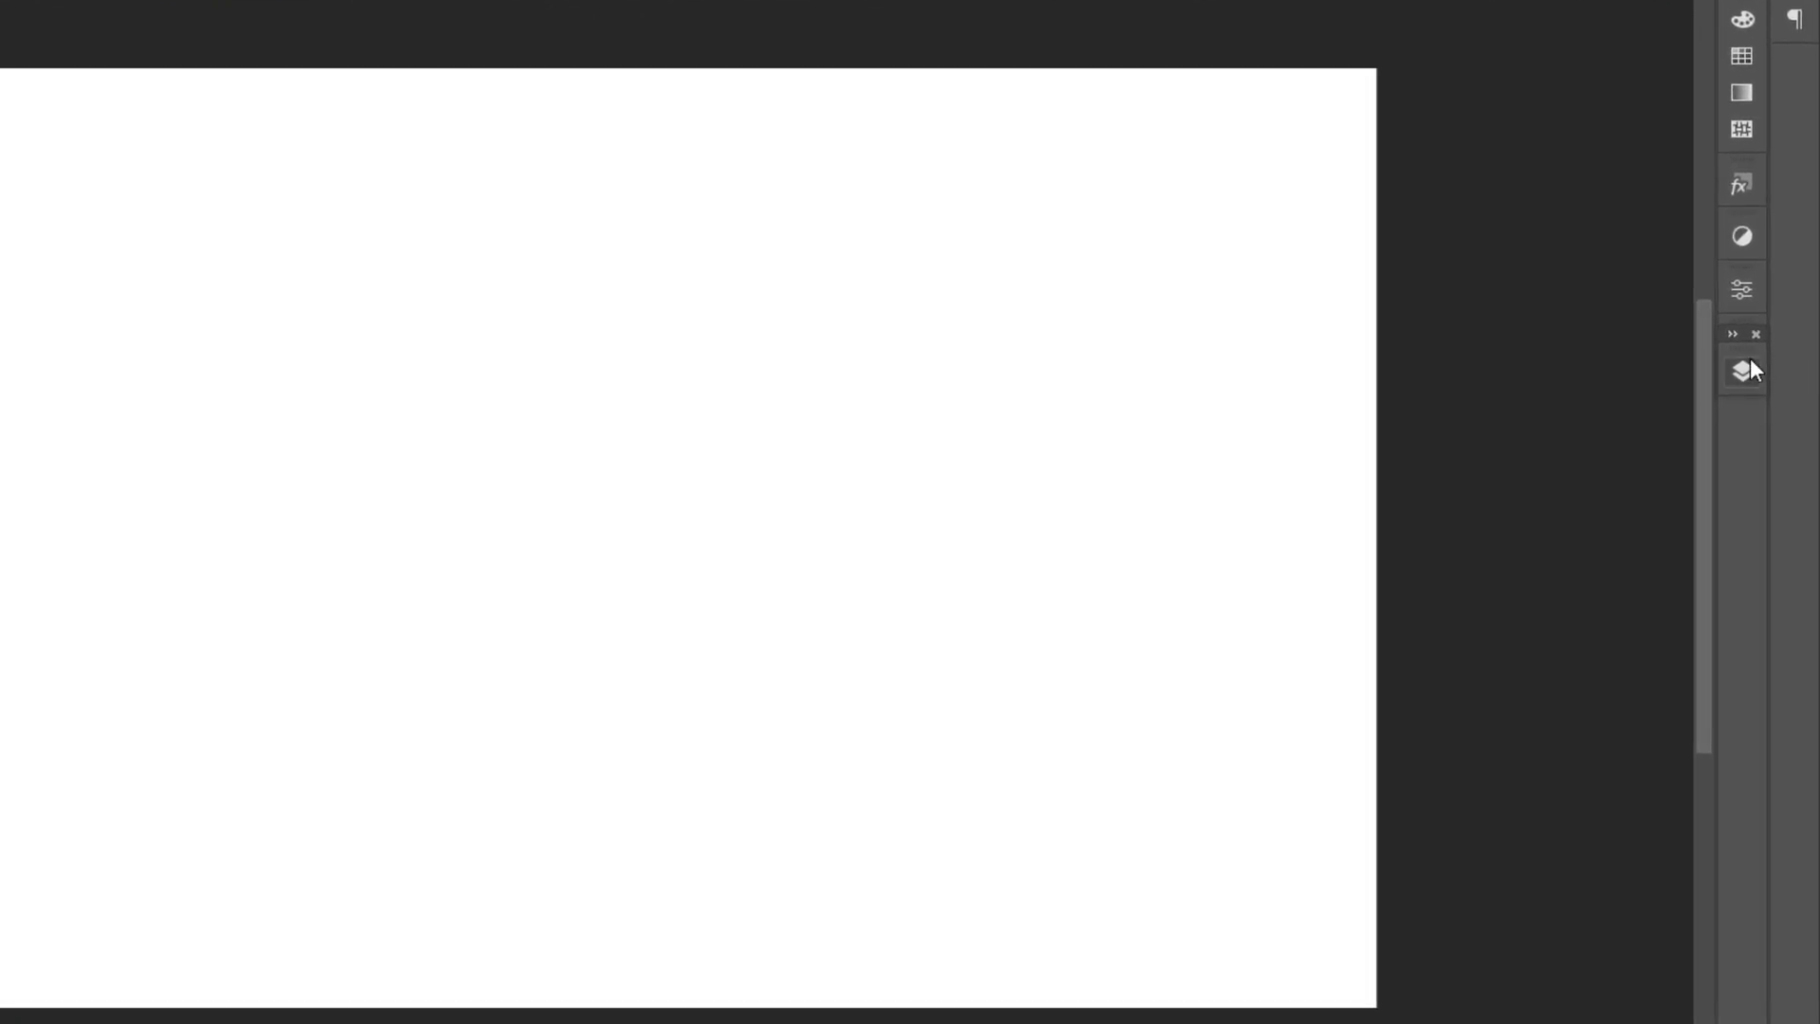
Unlock the Background layer into a regular Layer 0.
{"action": "left_click", "coordinate": [1744, 370]}
{"action": "double_click", "coordinate": [1481, 518]}
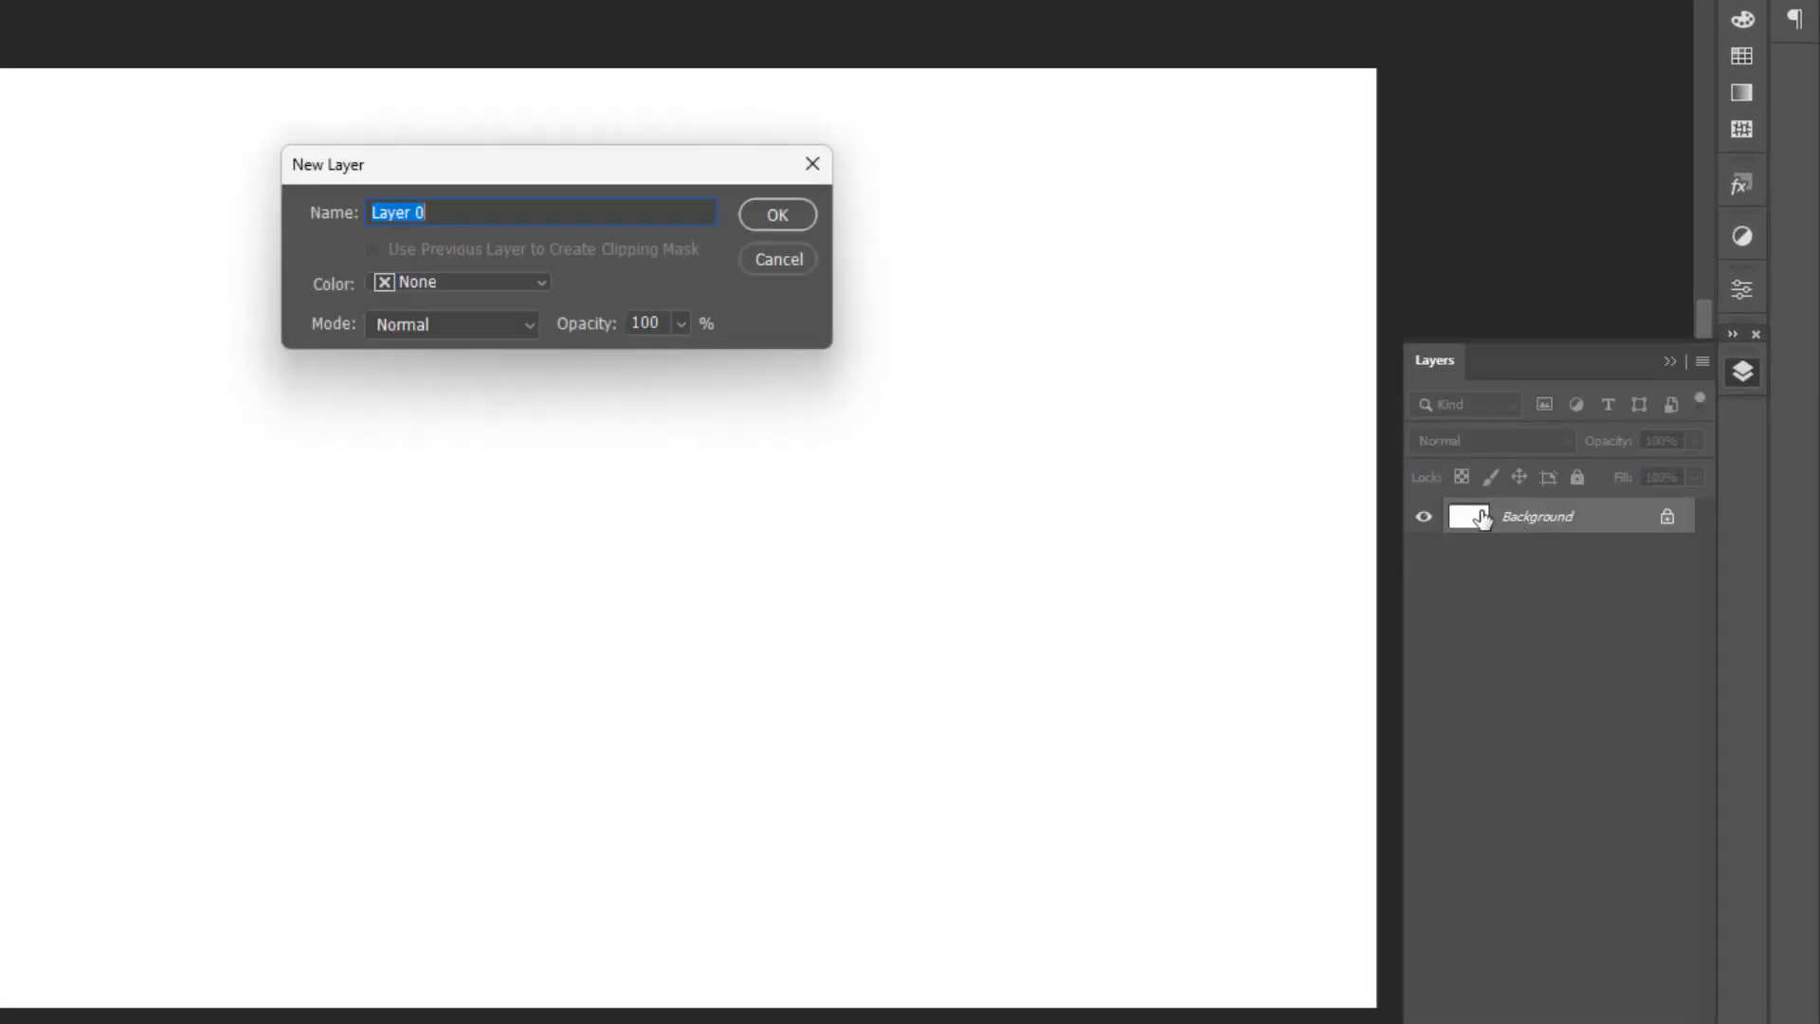
{"action": "left_click", "coordinate": [788, 219]}
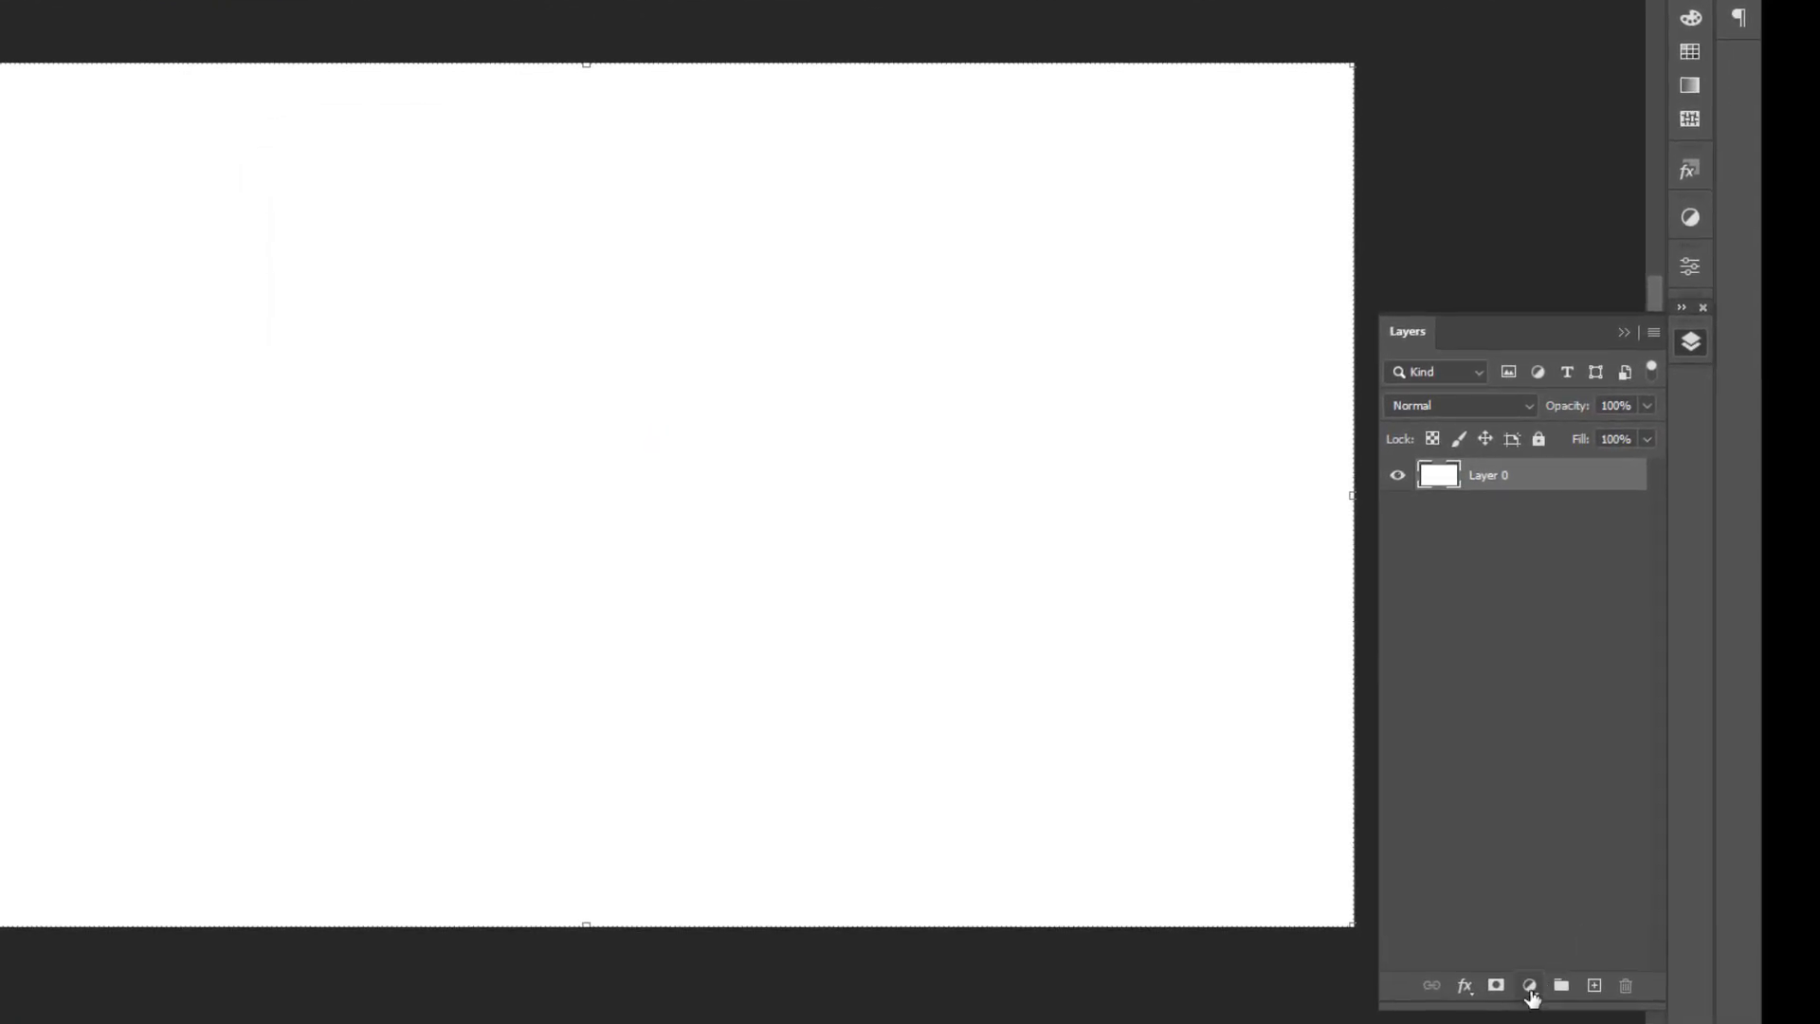
Add a Solid Color fill layer in olive green #b3bf2c over the canvas.
{"action": "left_click", "coordinate": [1529, 986]}
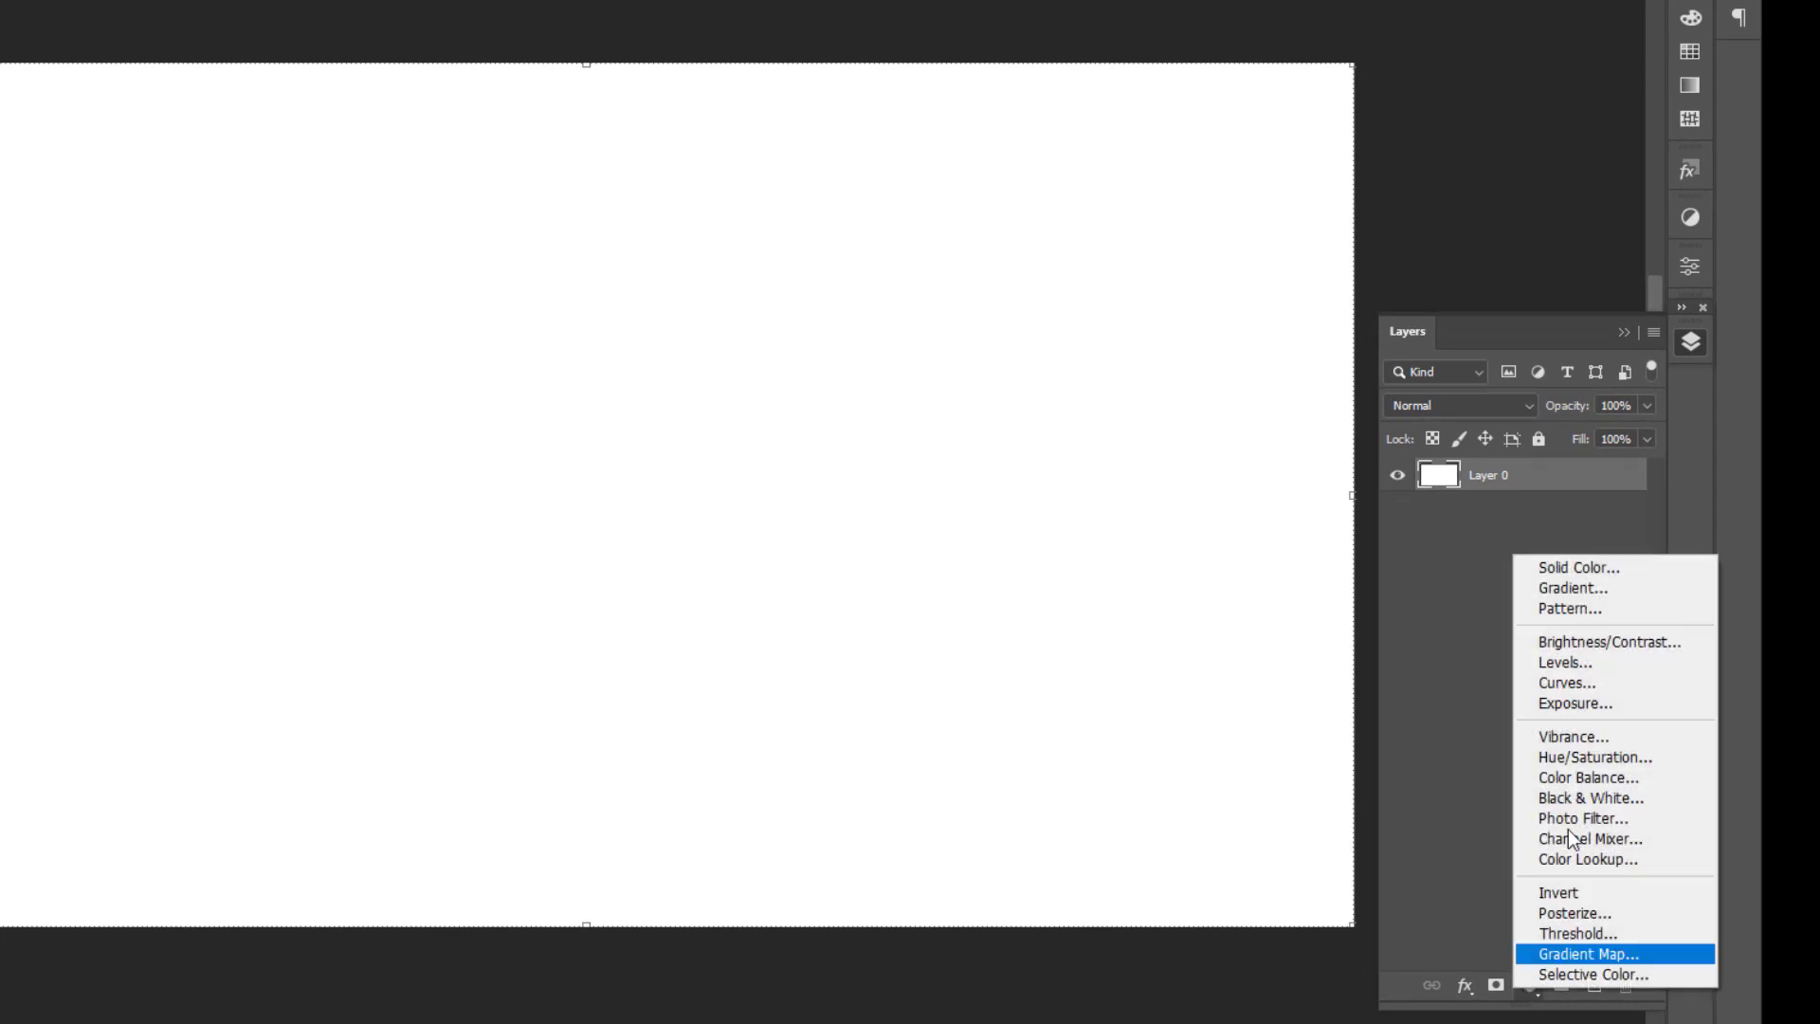
{"action": "left_click", "coordinate": [1606, 572]}
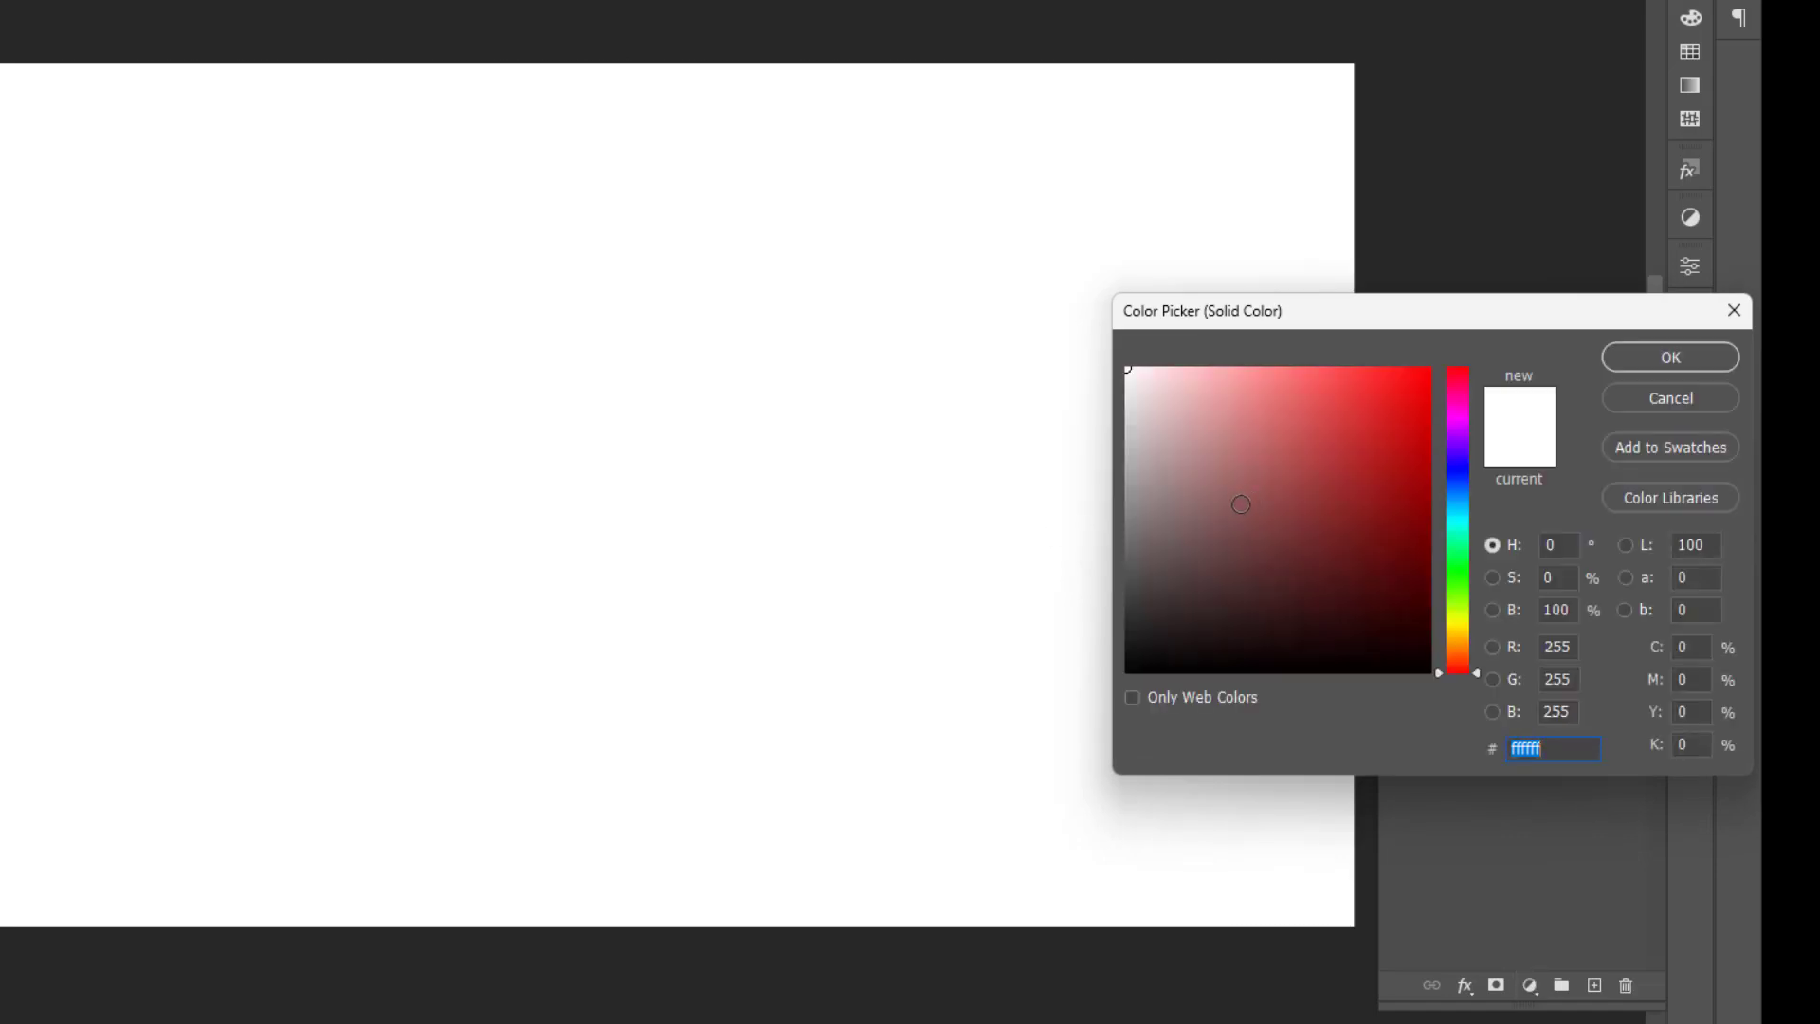
{"action": "type", "text": "bbc830"}
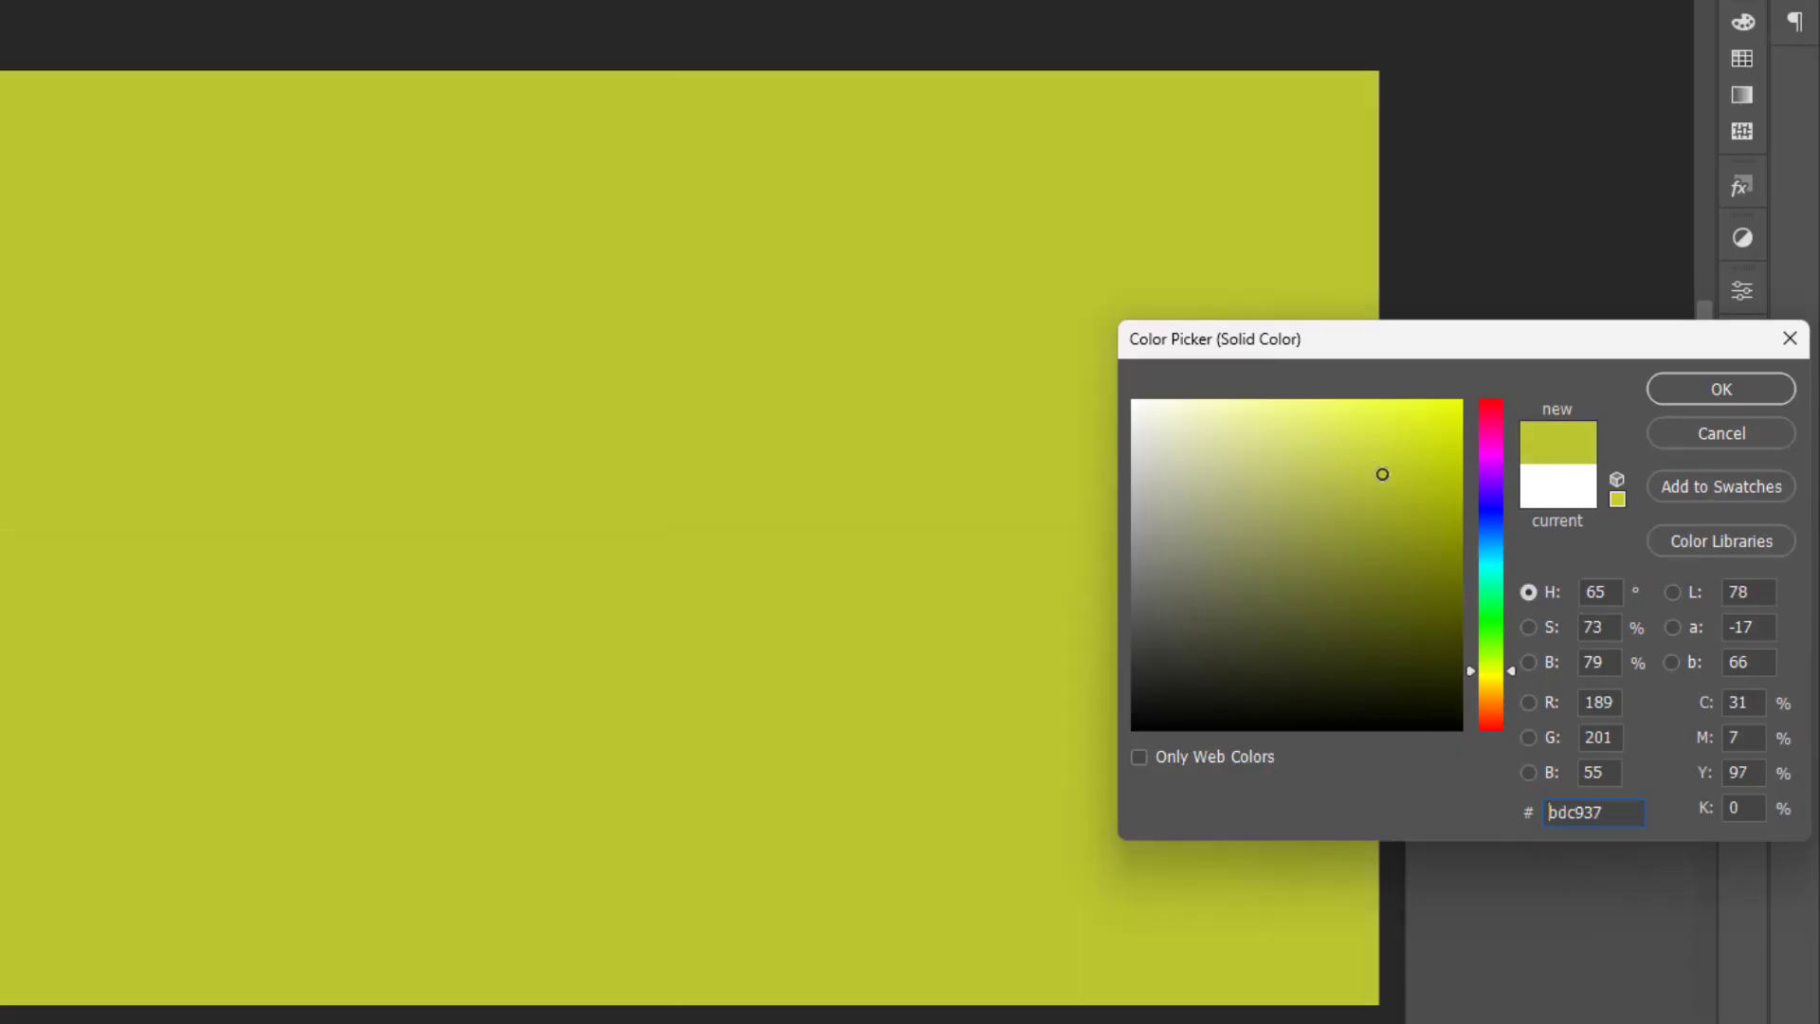
{"action": "left_click_drag", "start_coordinate": [1384, 471], "coordinate": [1388, 486]}
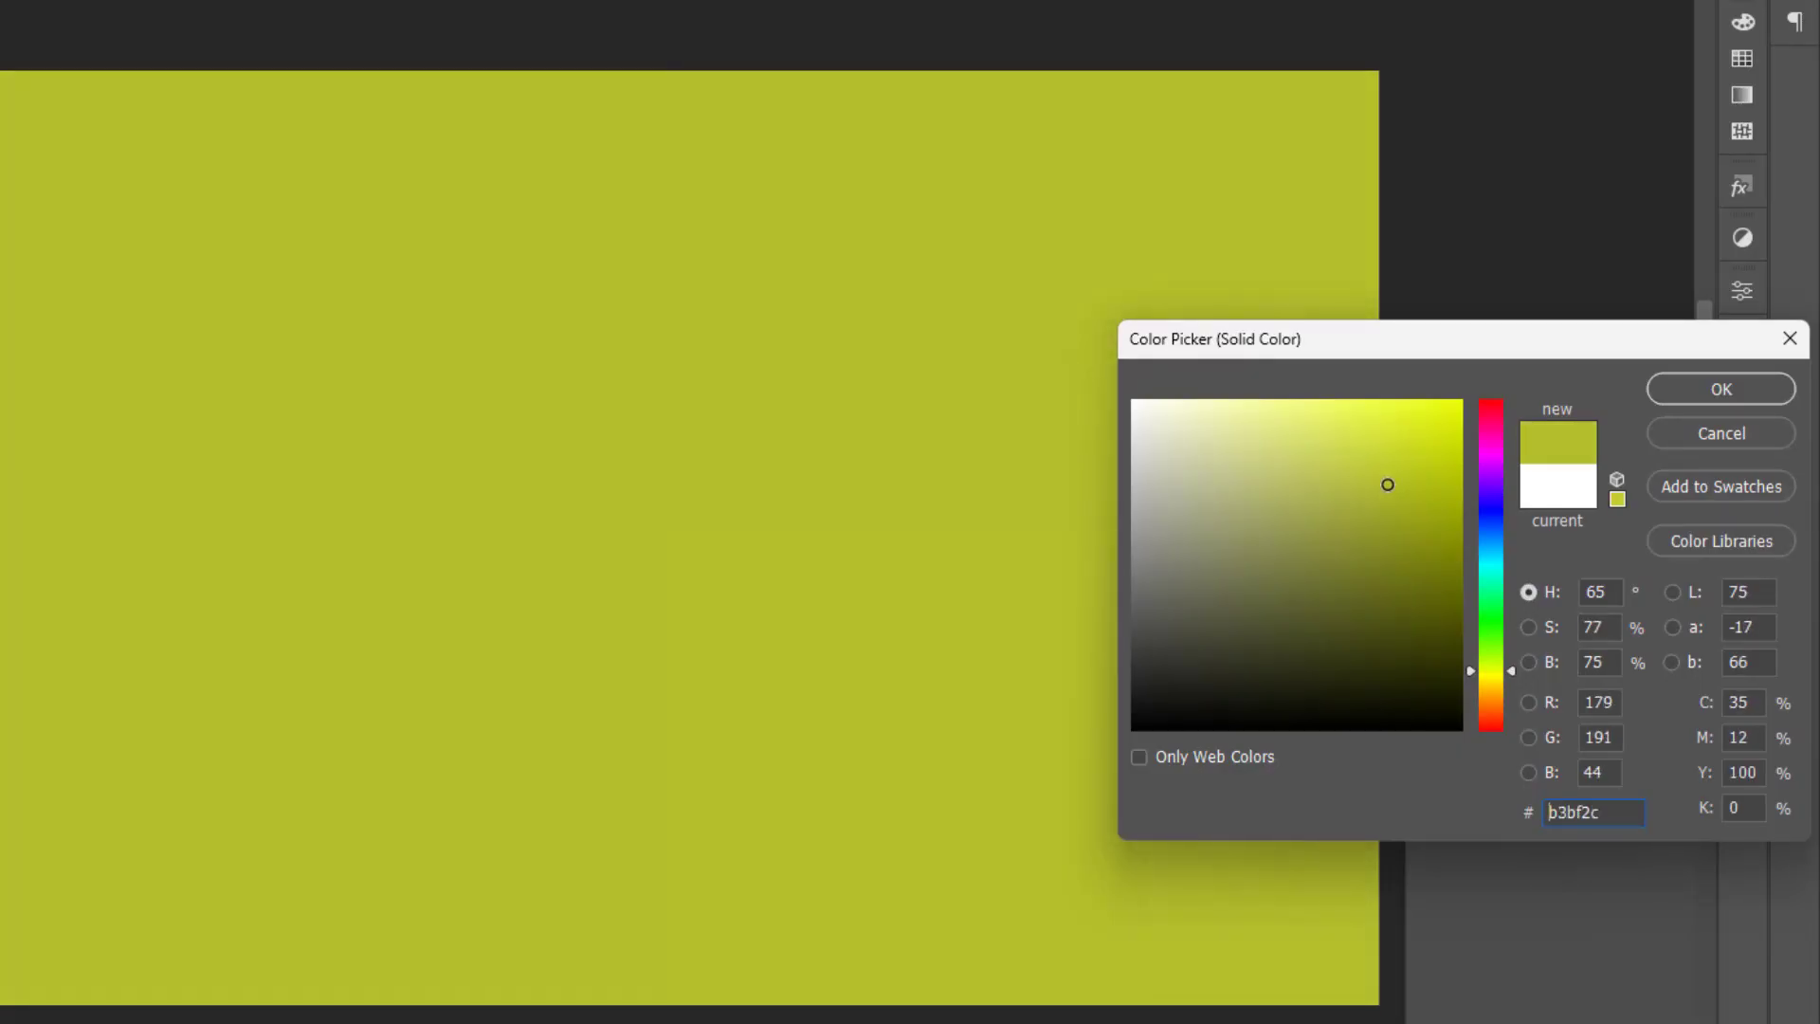
{"action": "left_click", "coordinate": [1724, 398]}
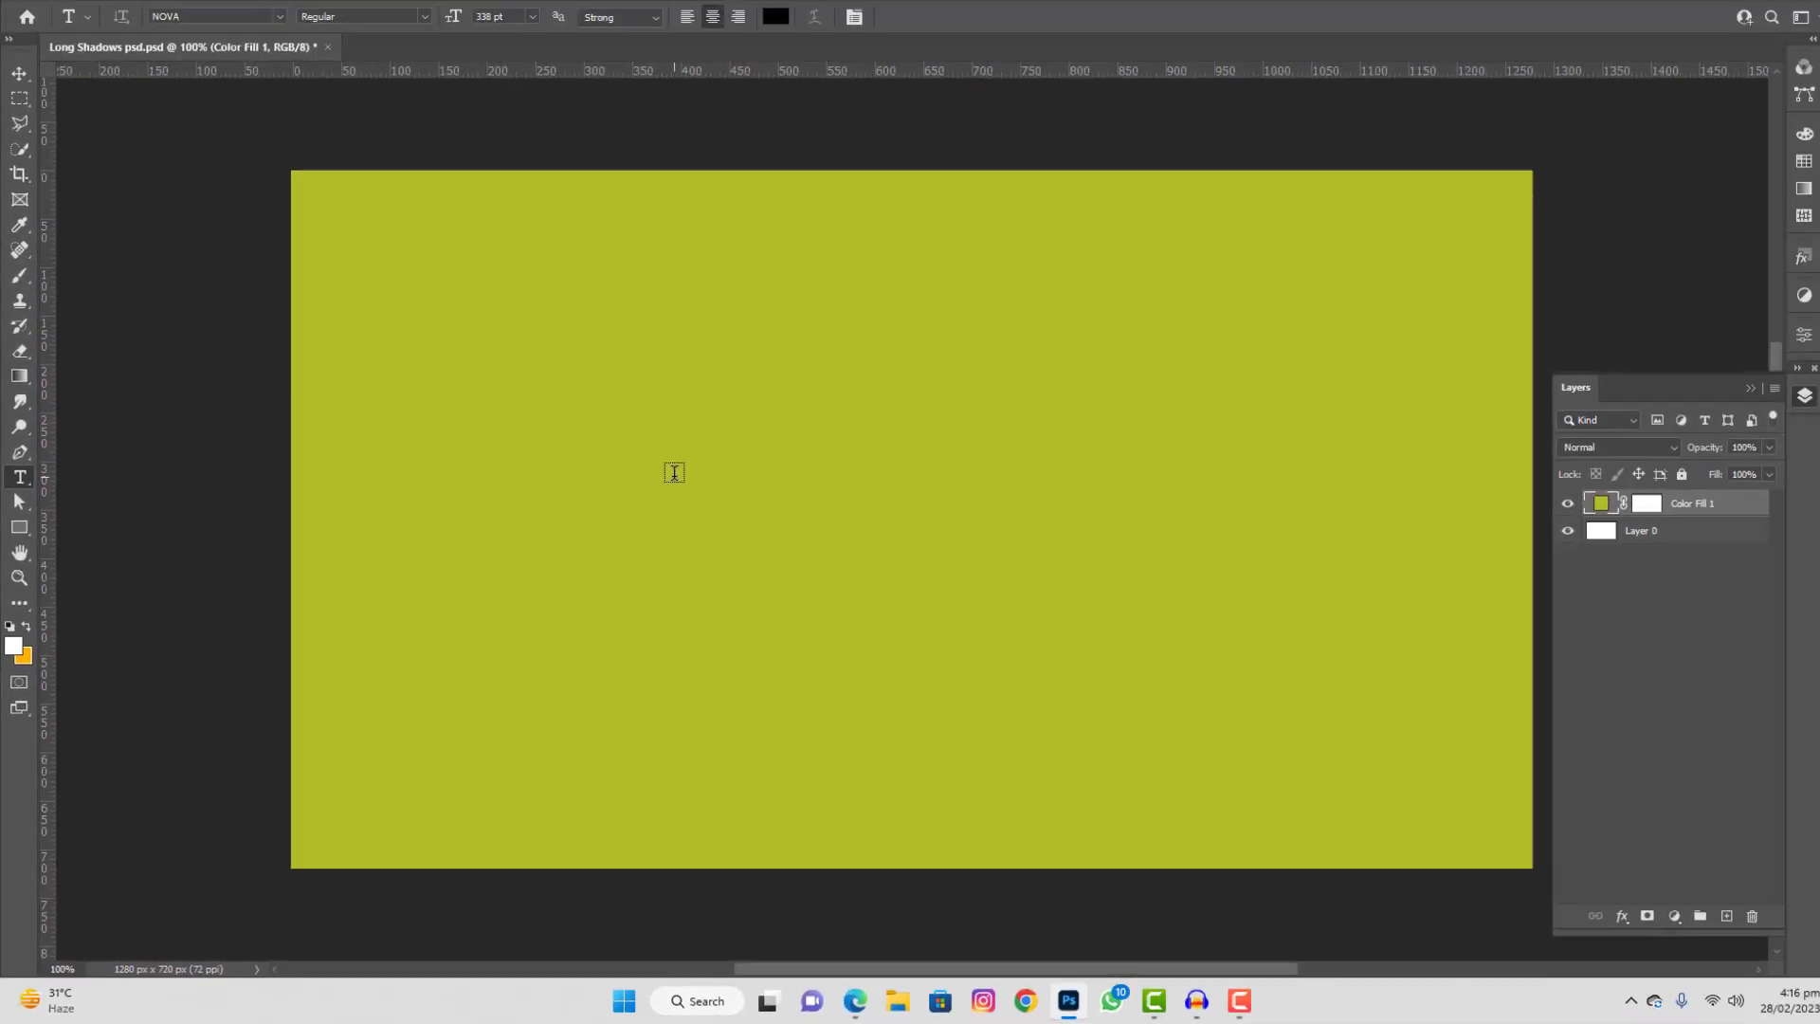
Type FARAZ in black on the canvas and move it right and down toward the centre.
{"action": "left_click", "coordinate": [659, 485]}
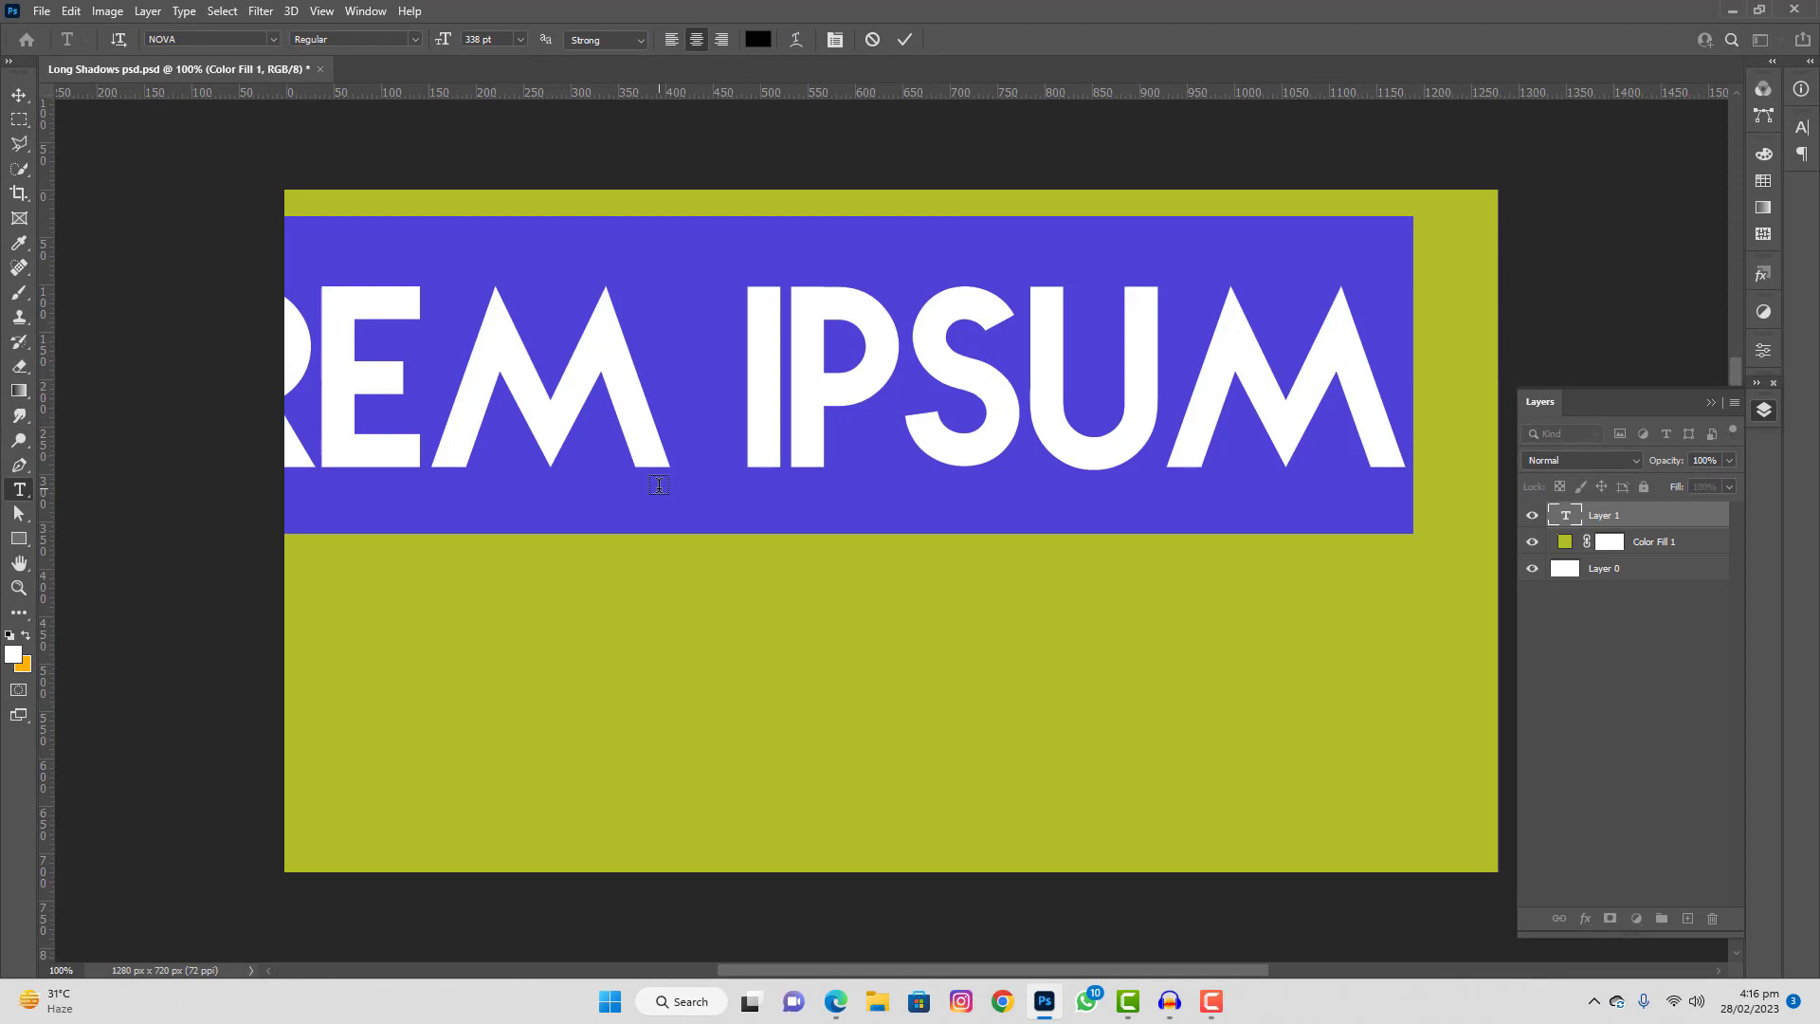
{"action": "type", "text": "FA"}
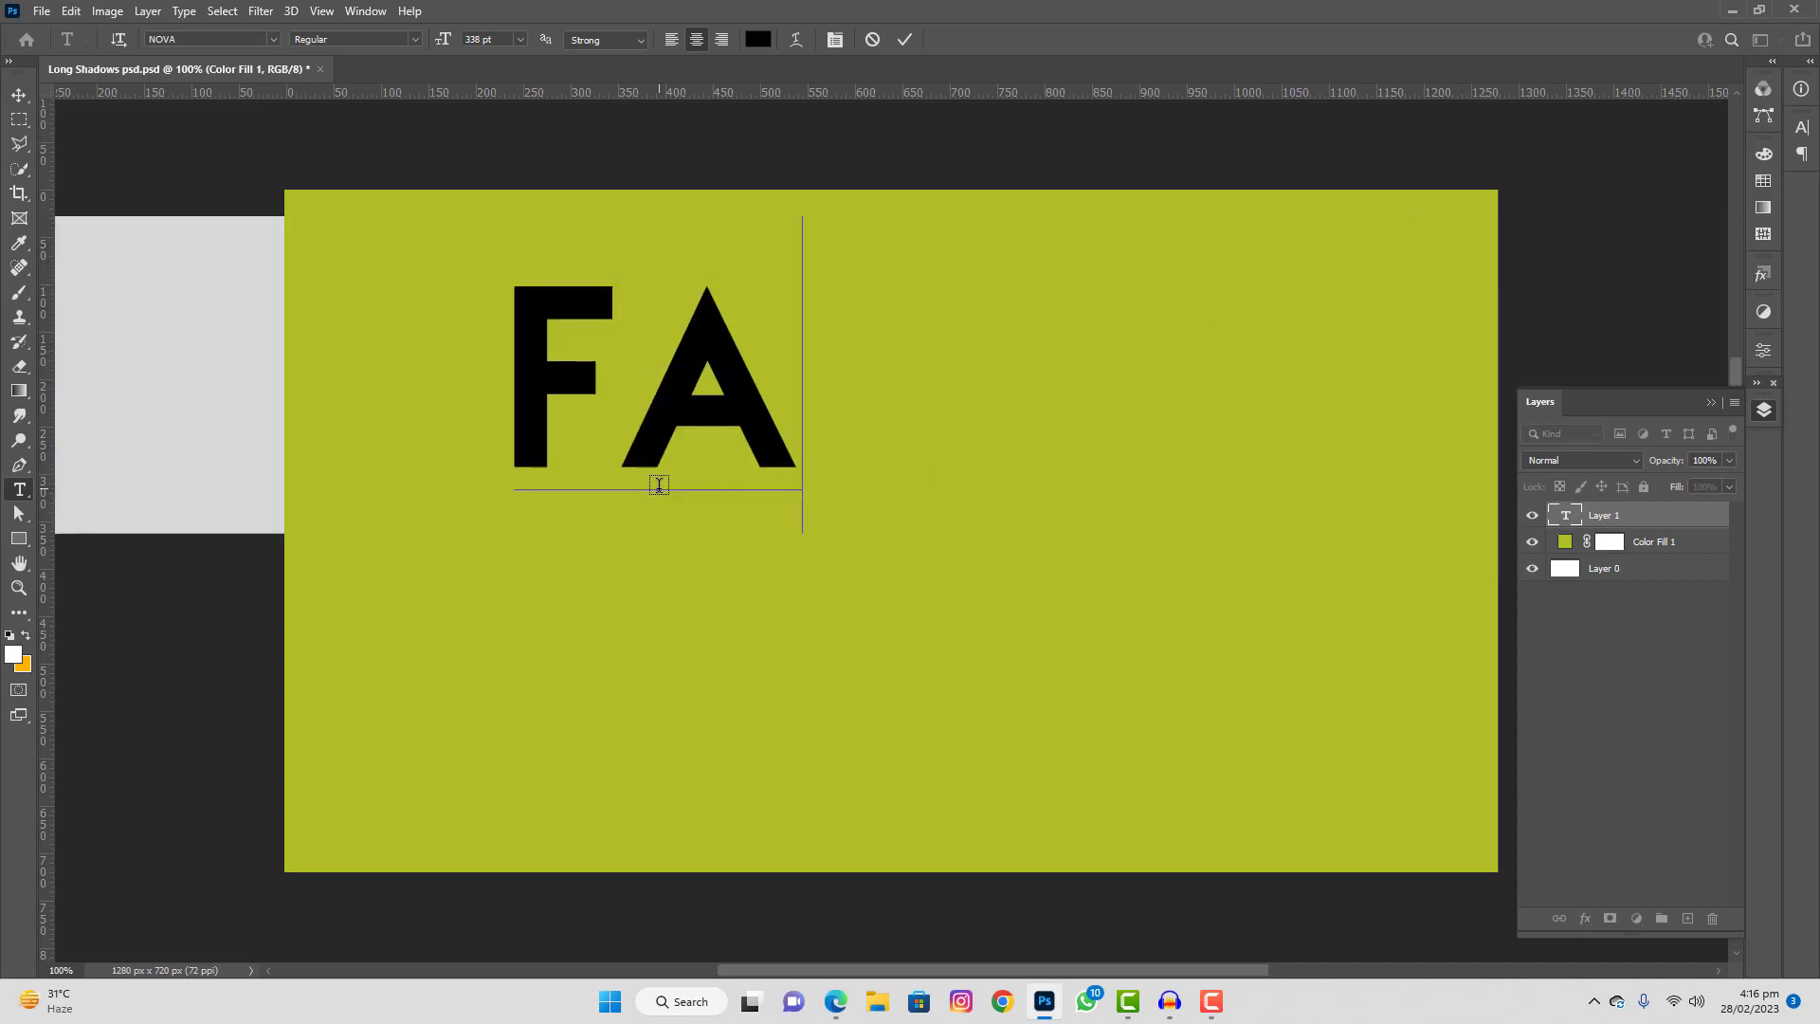
{"action": "type", "text": "RAZ"}
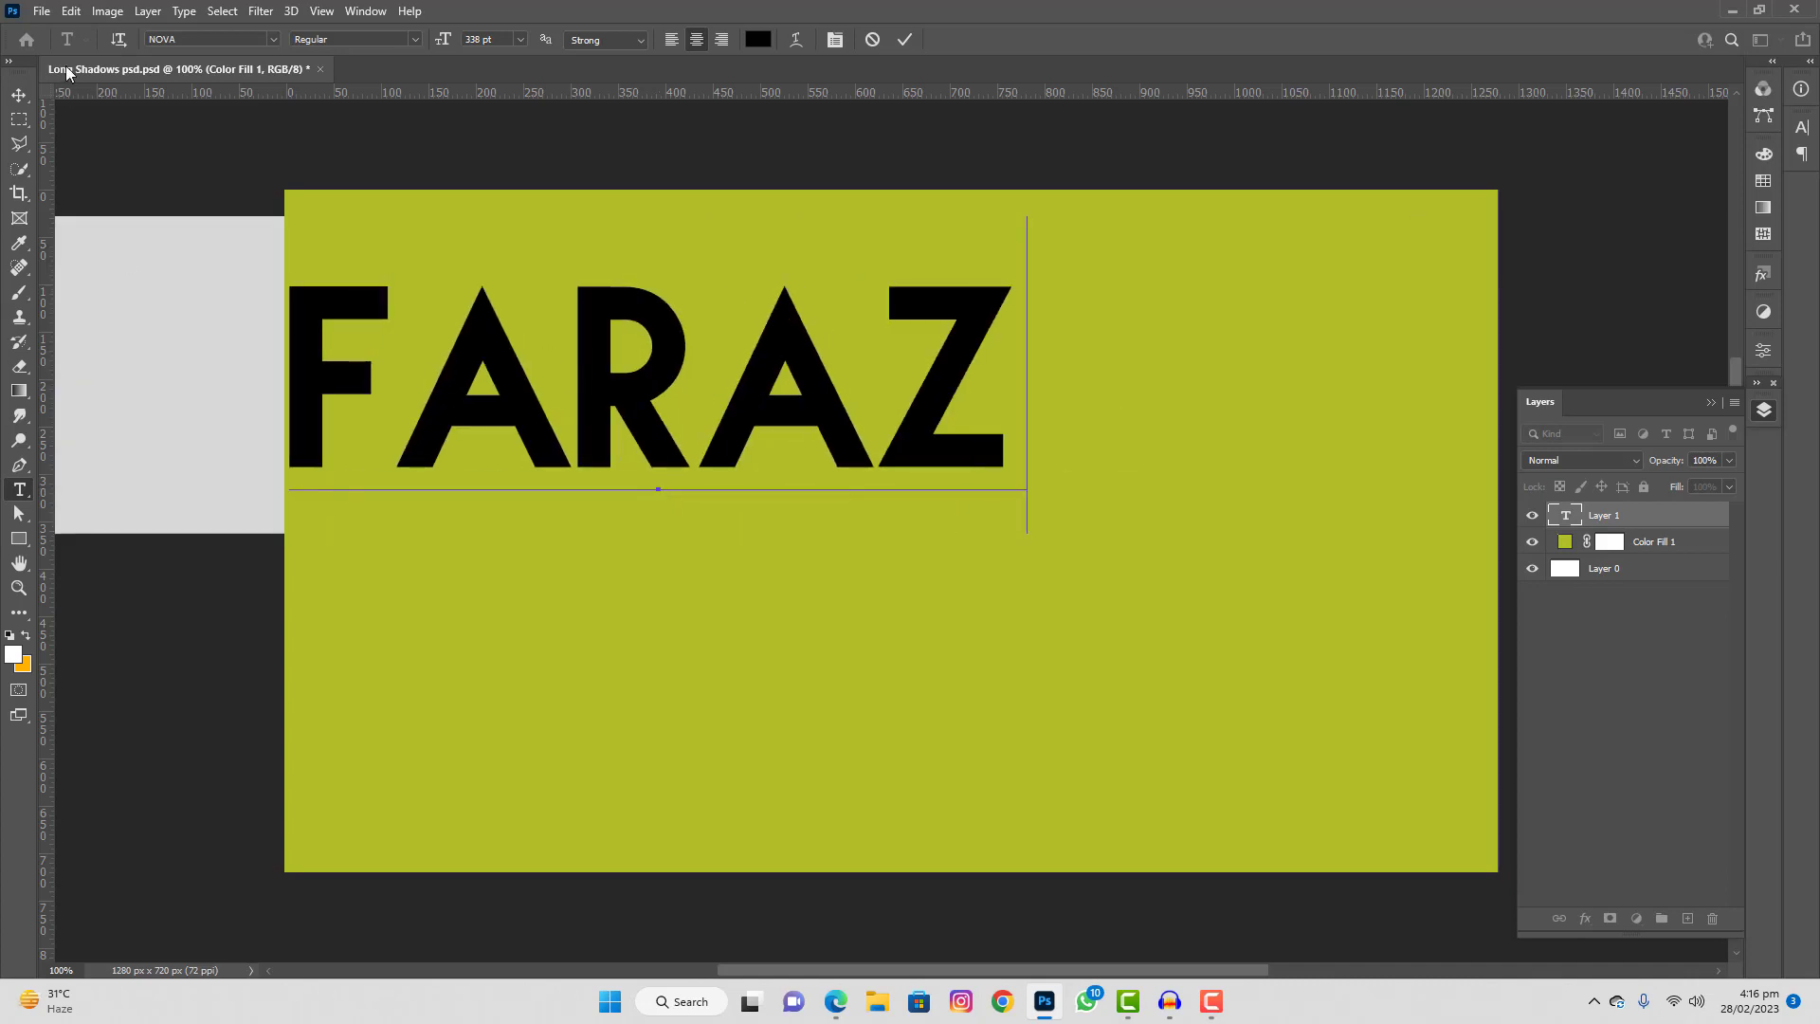
{"action": "left_click", "coordinate": [18, 95]}
{"action": "left_click_drag", "start_coordinate": [752, 375], "coordinate": [977, 550]}
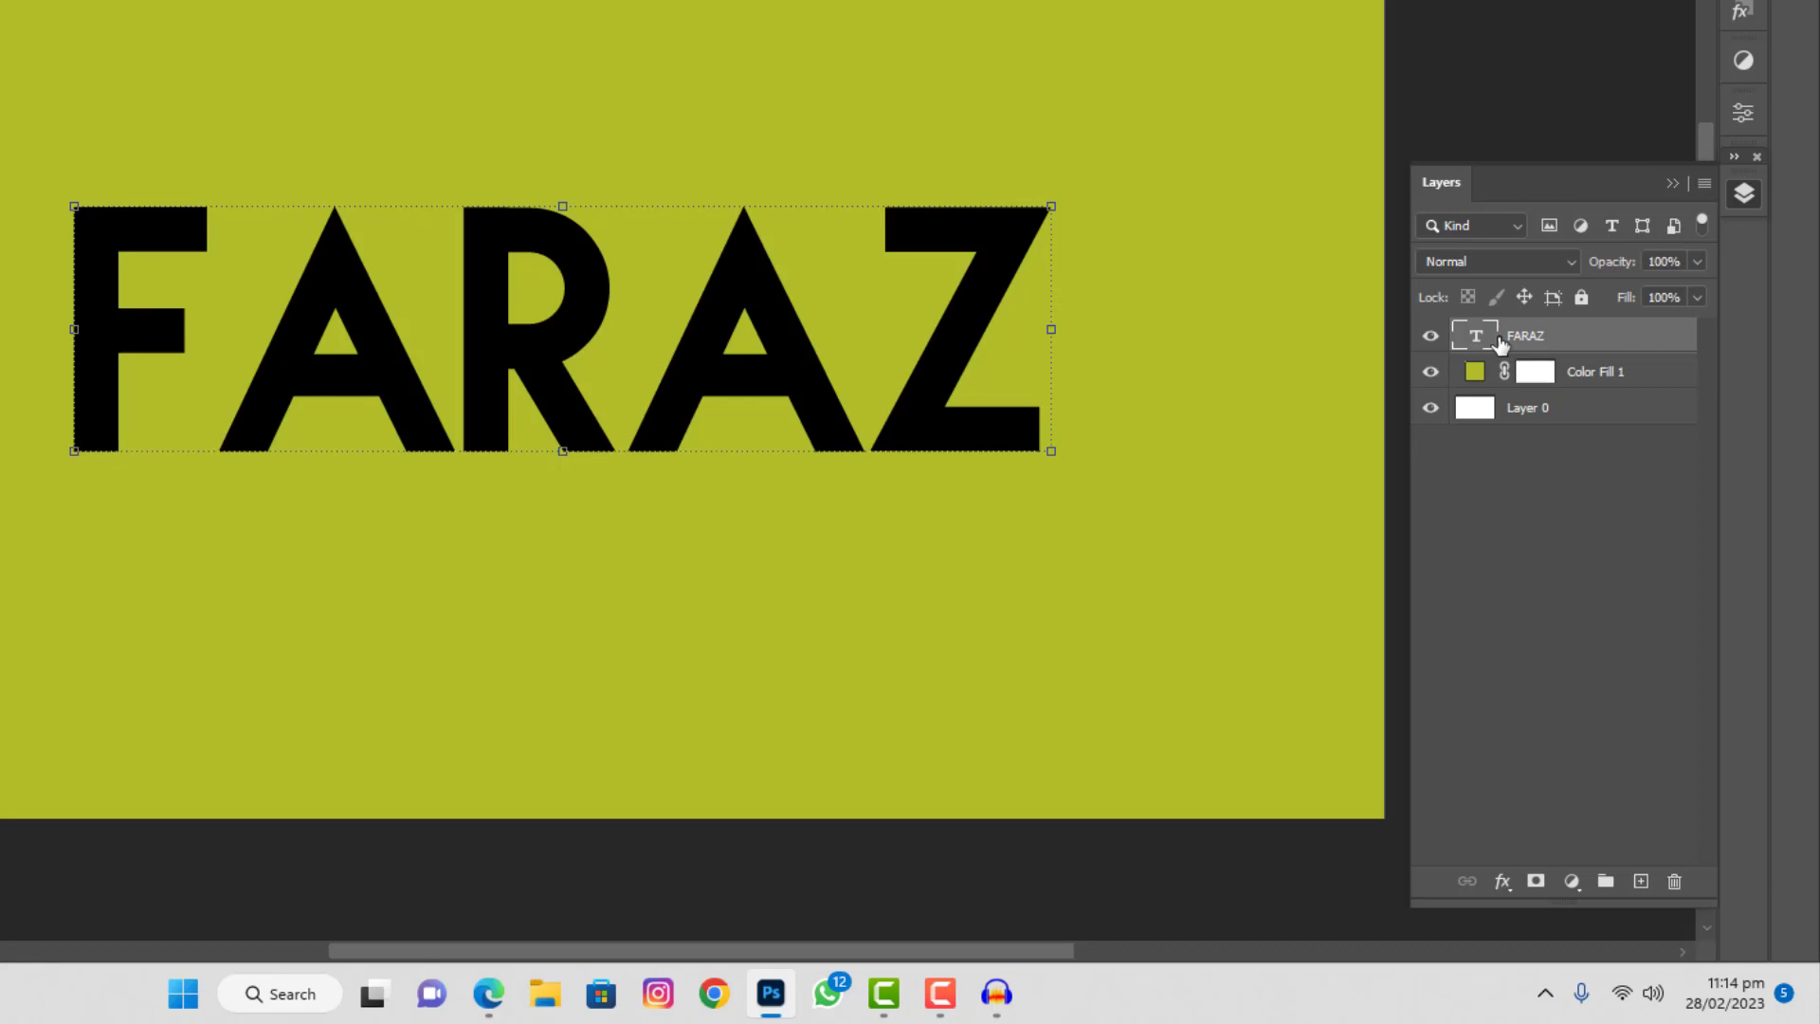
Duplicate the FARAZ layer, make the copy white (ffffff), hide it, and select the black layer.
{"action": "key", "text": "ctrl+j"}
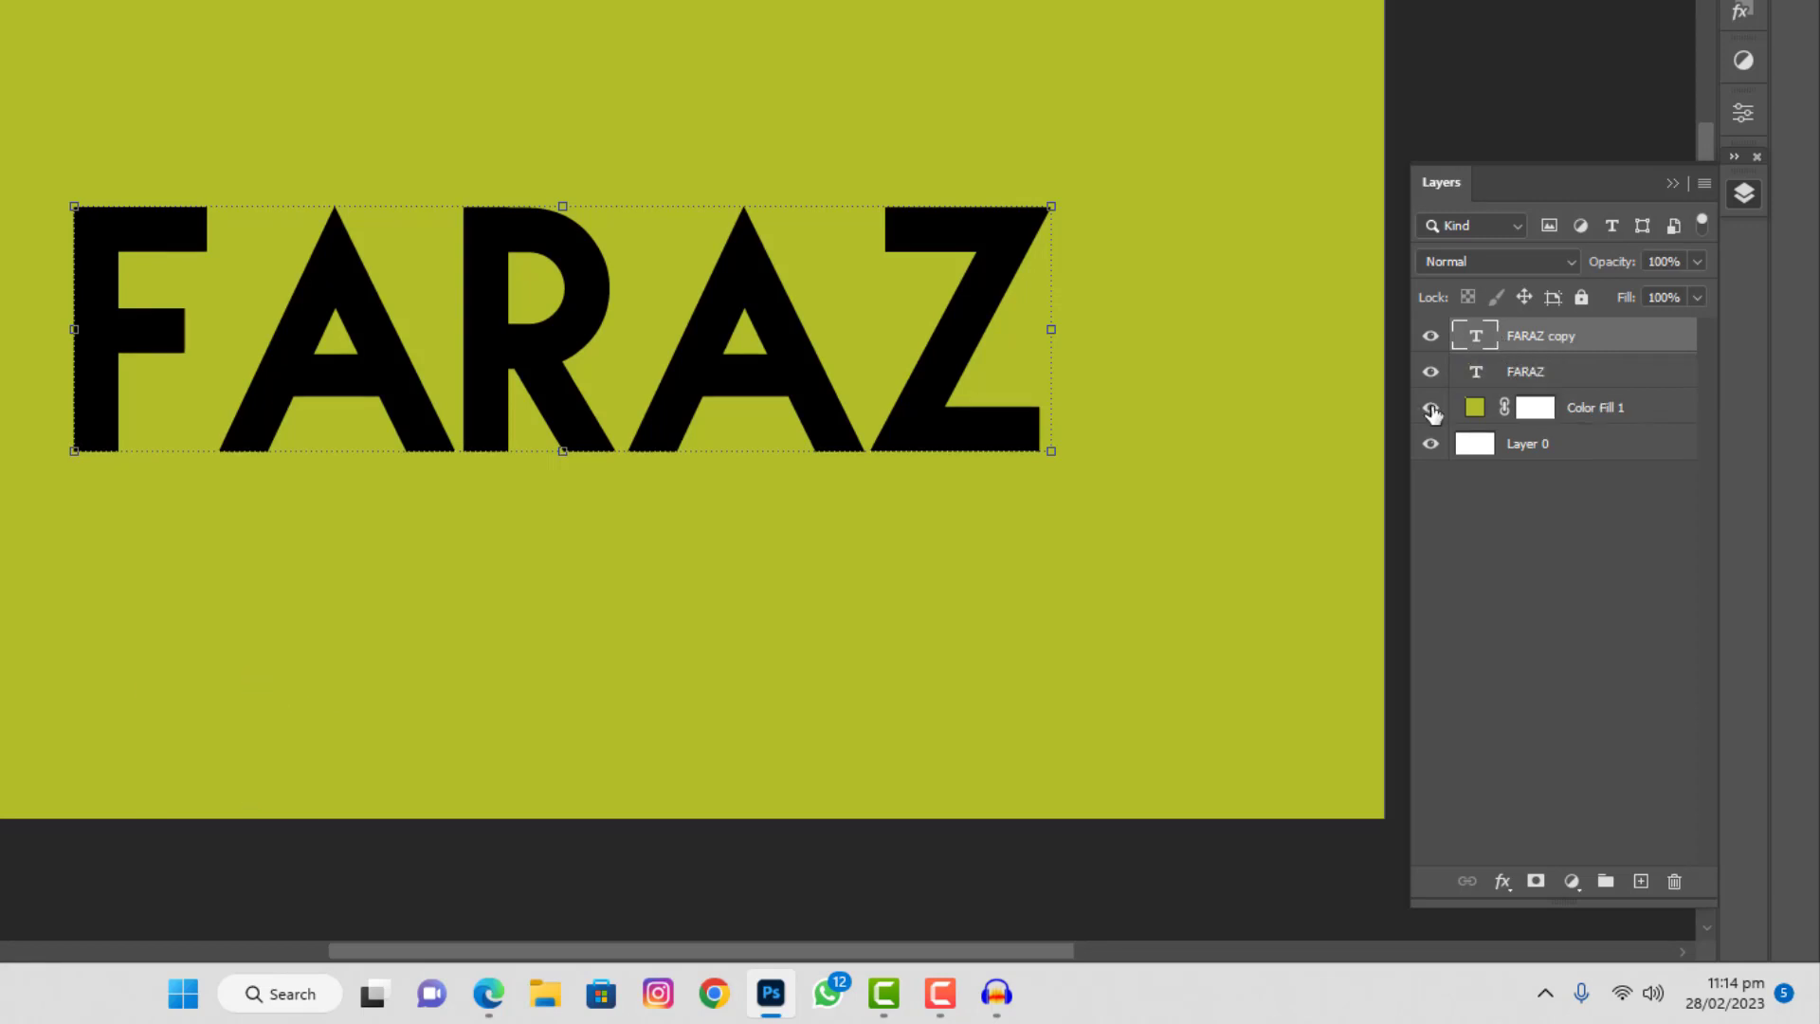
{"action": "double_click", "coordinate": [1475, 344]}
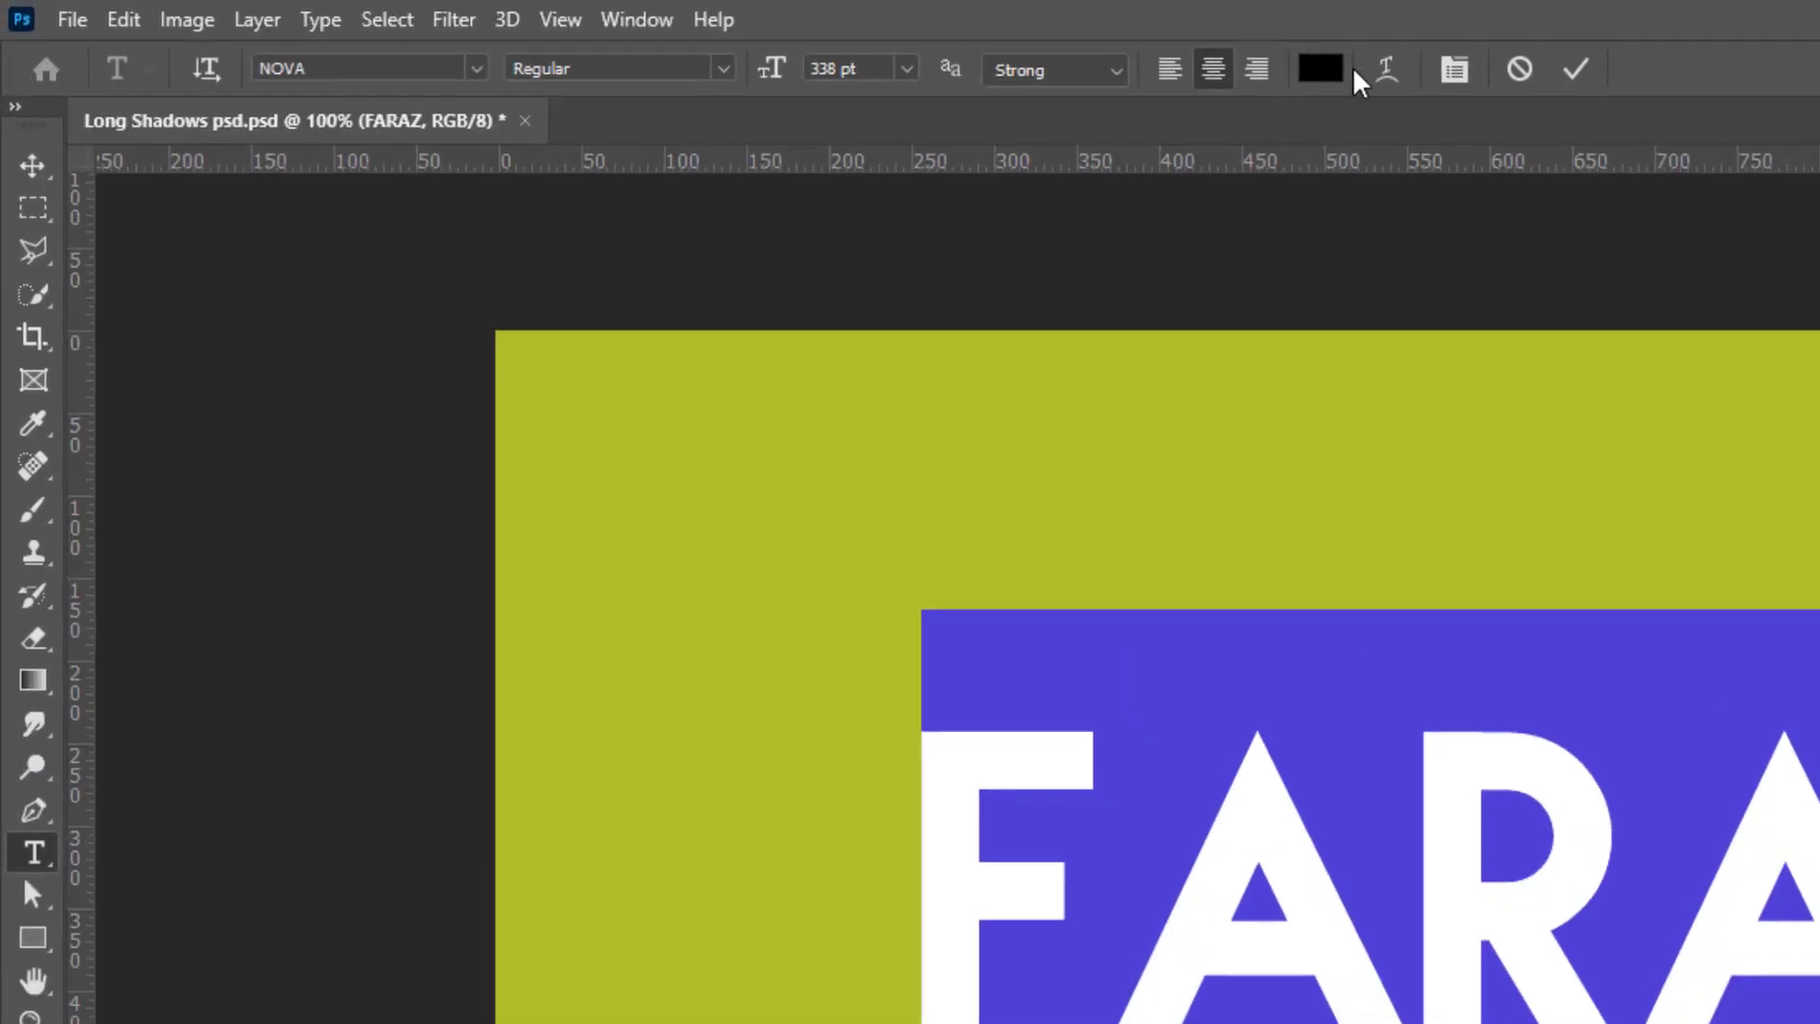
{"action": "left_click", "coordinate": [1327, 68]}
{"action": "type", "text": "ffffff"}
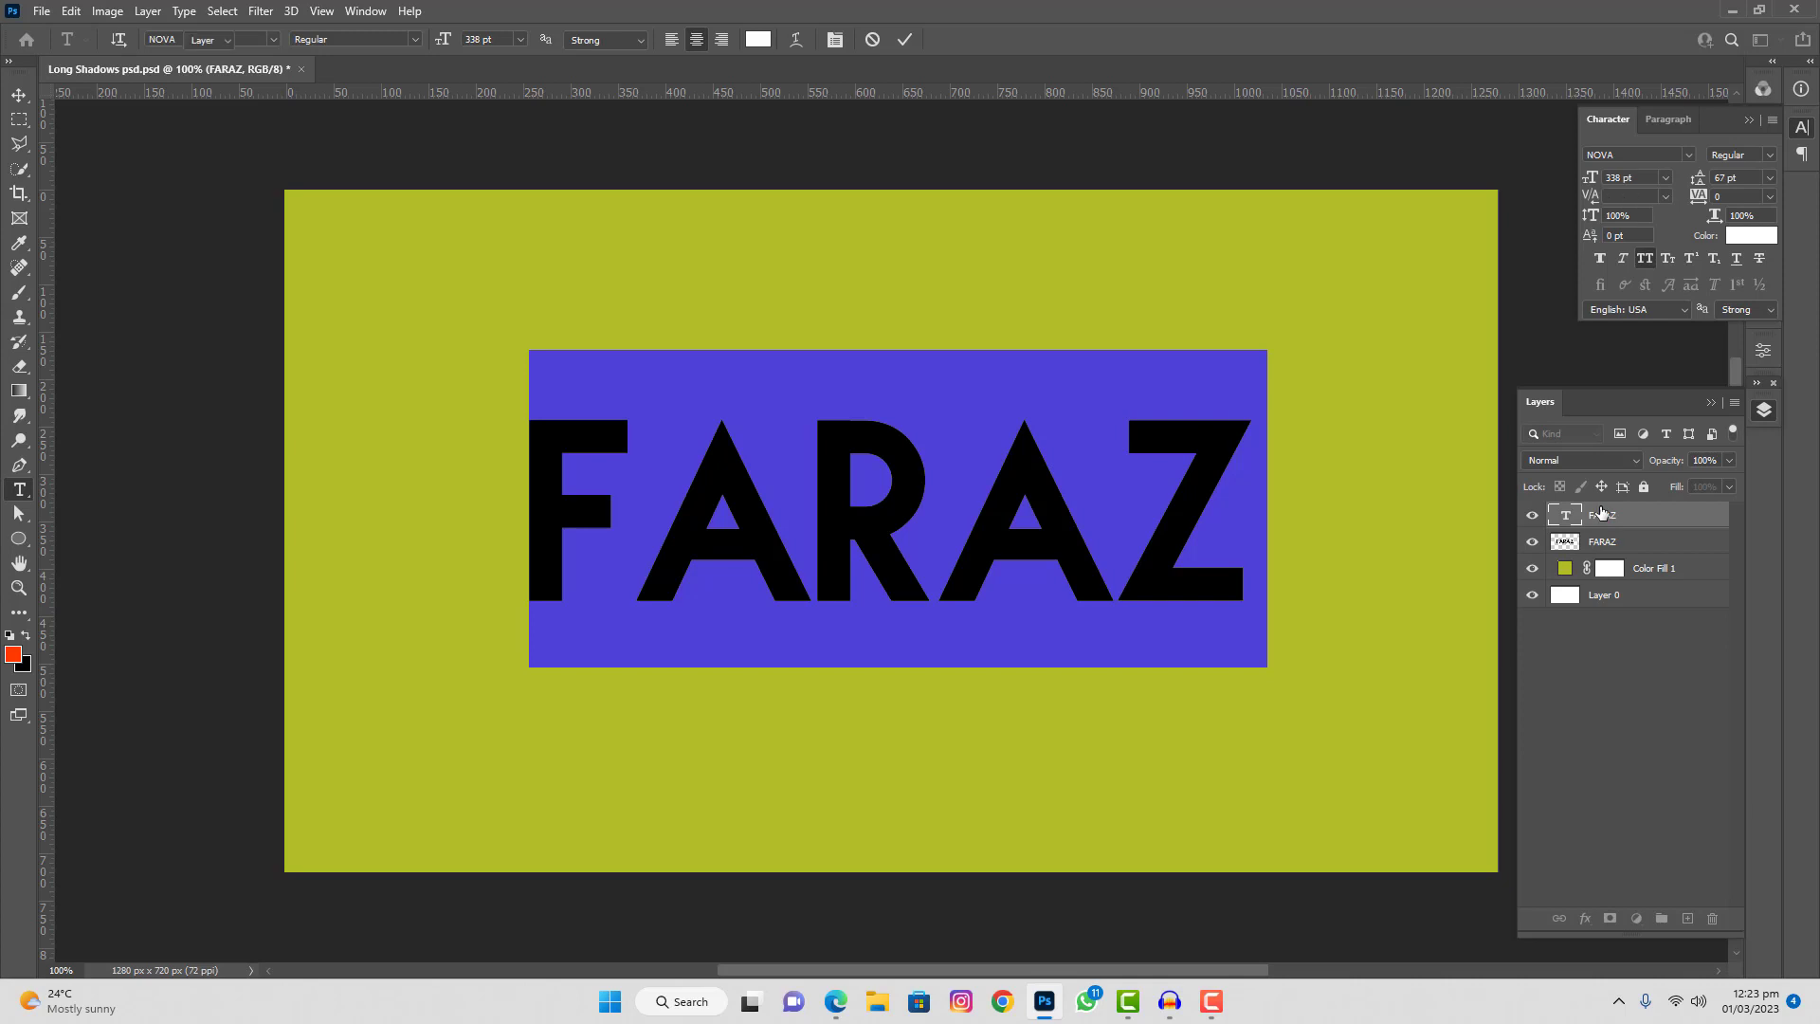
{"action": "key", "text": "ctrl+Return"}
{"action": "left_click", "coordinate": [1516, 516]}
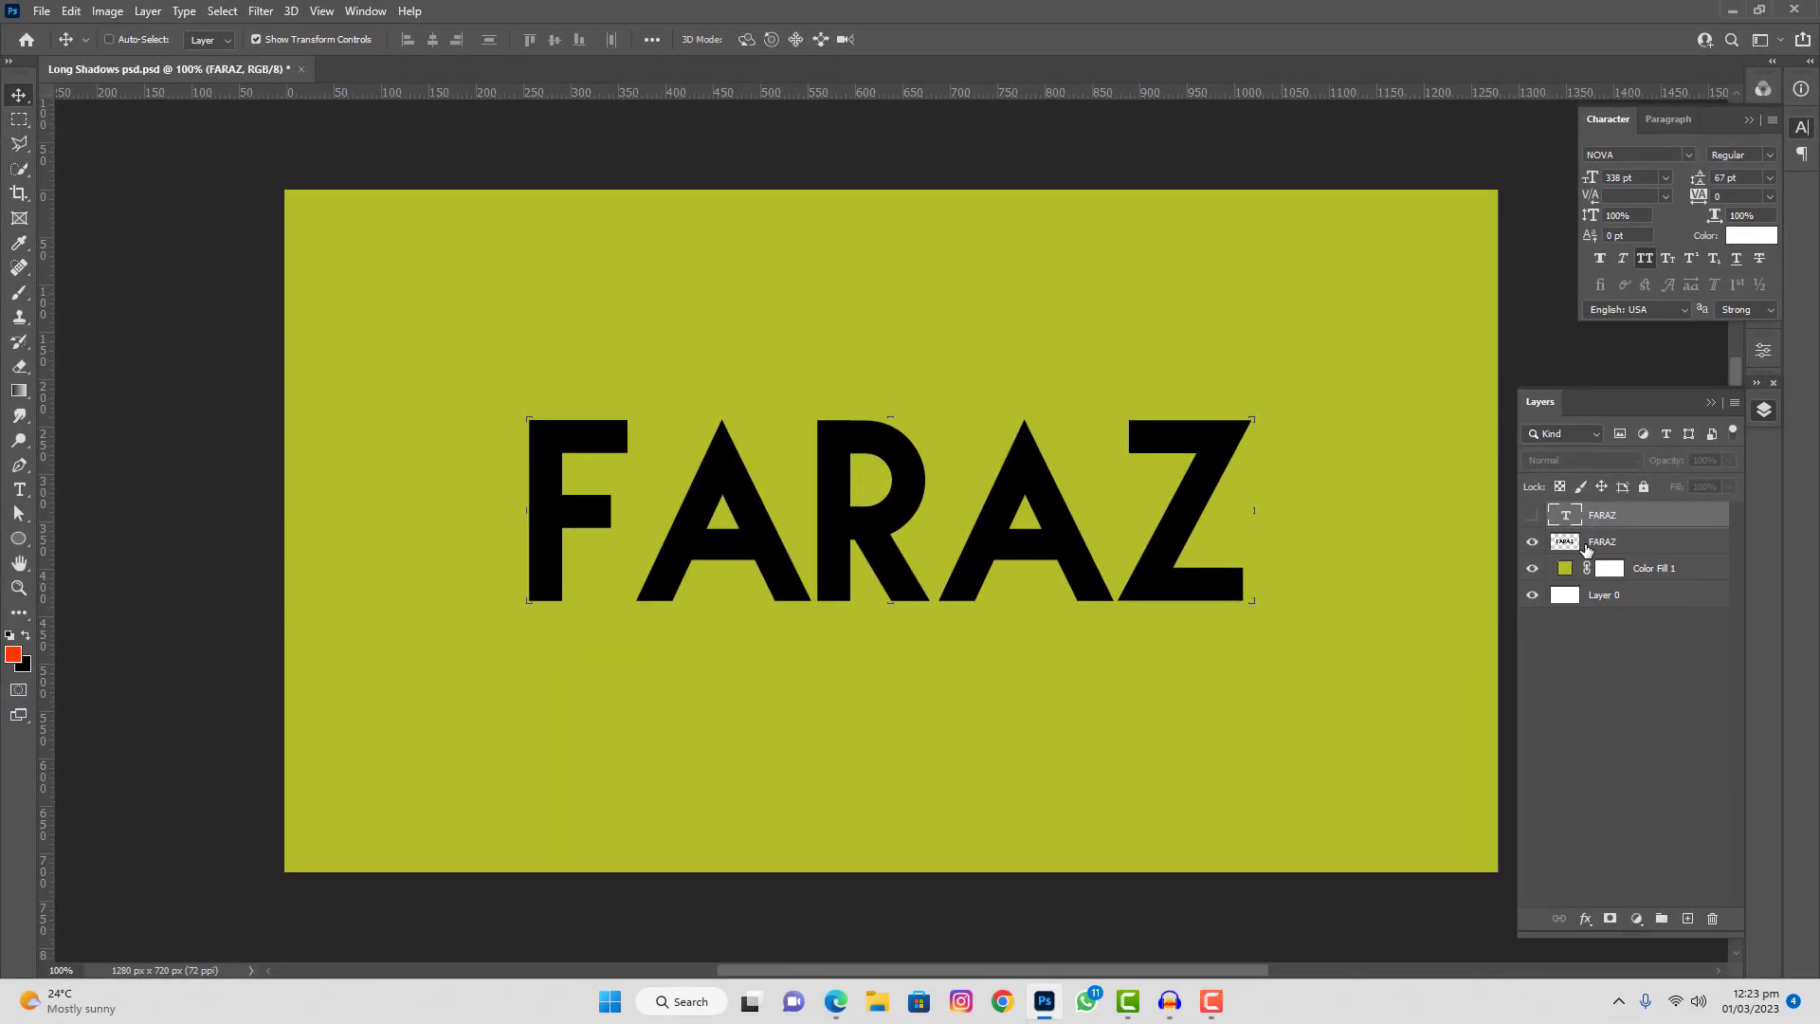
{"action": "left_click", "coordinate": [1581, 545]}
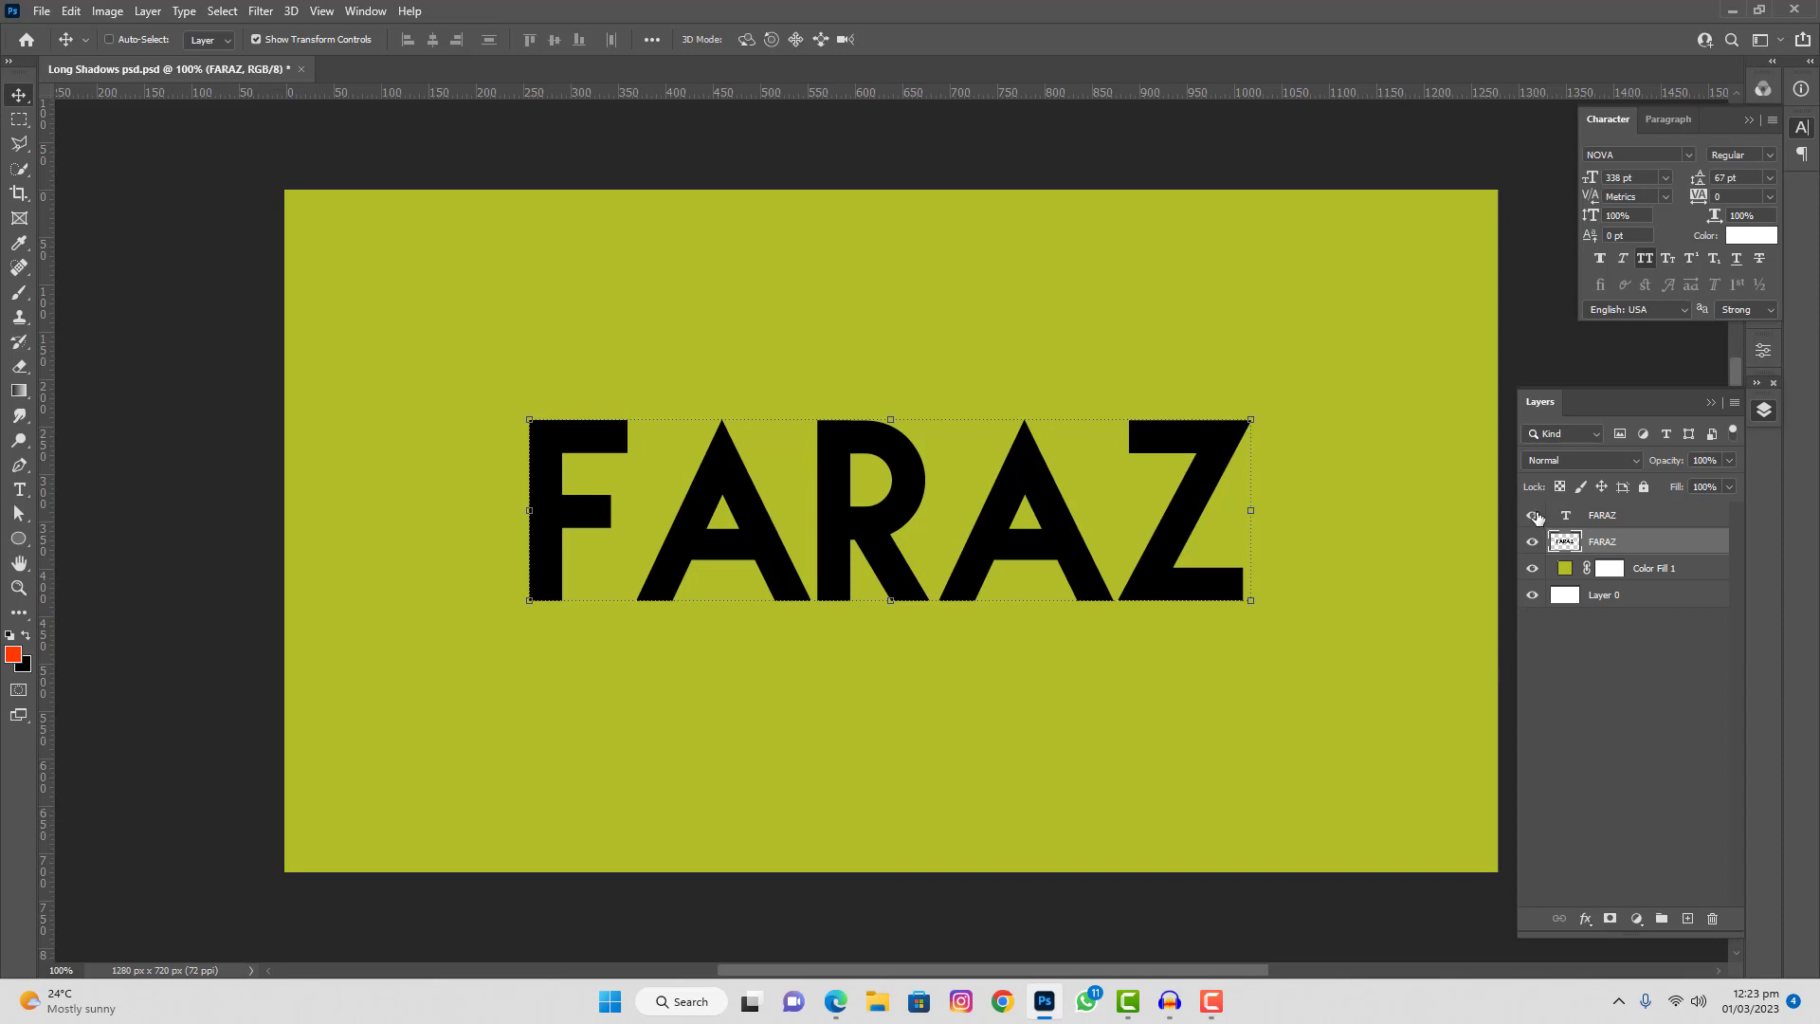
Scale both FARAZ layers together down to about 84.69%.
{"action": "left_click", "coordinate": [1533, 515]}
{"action": "left_click", "coordinate": [1586, 521]}
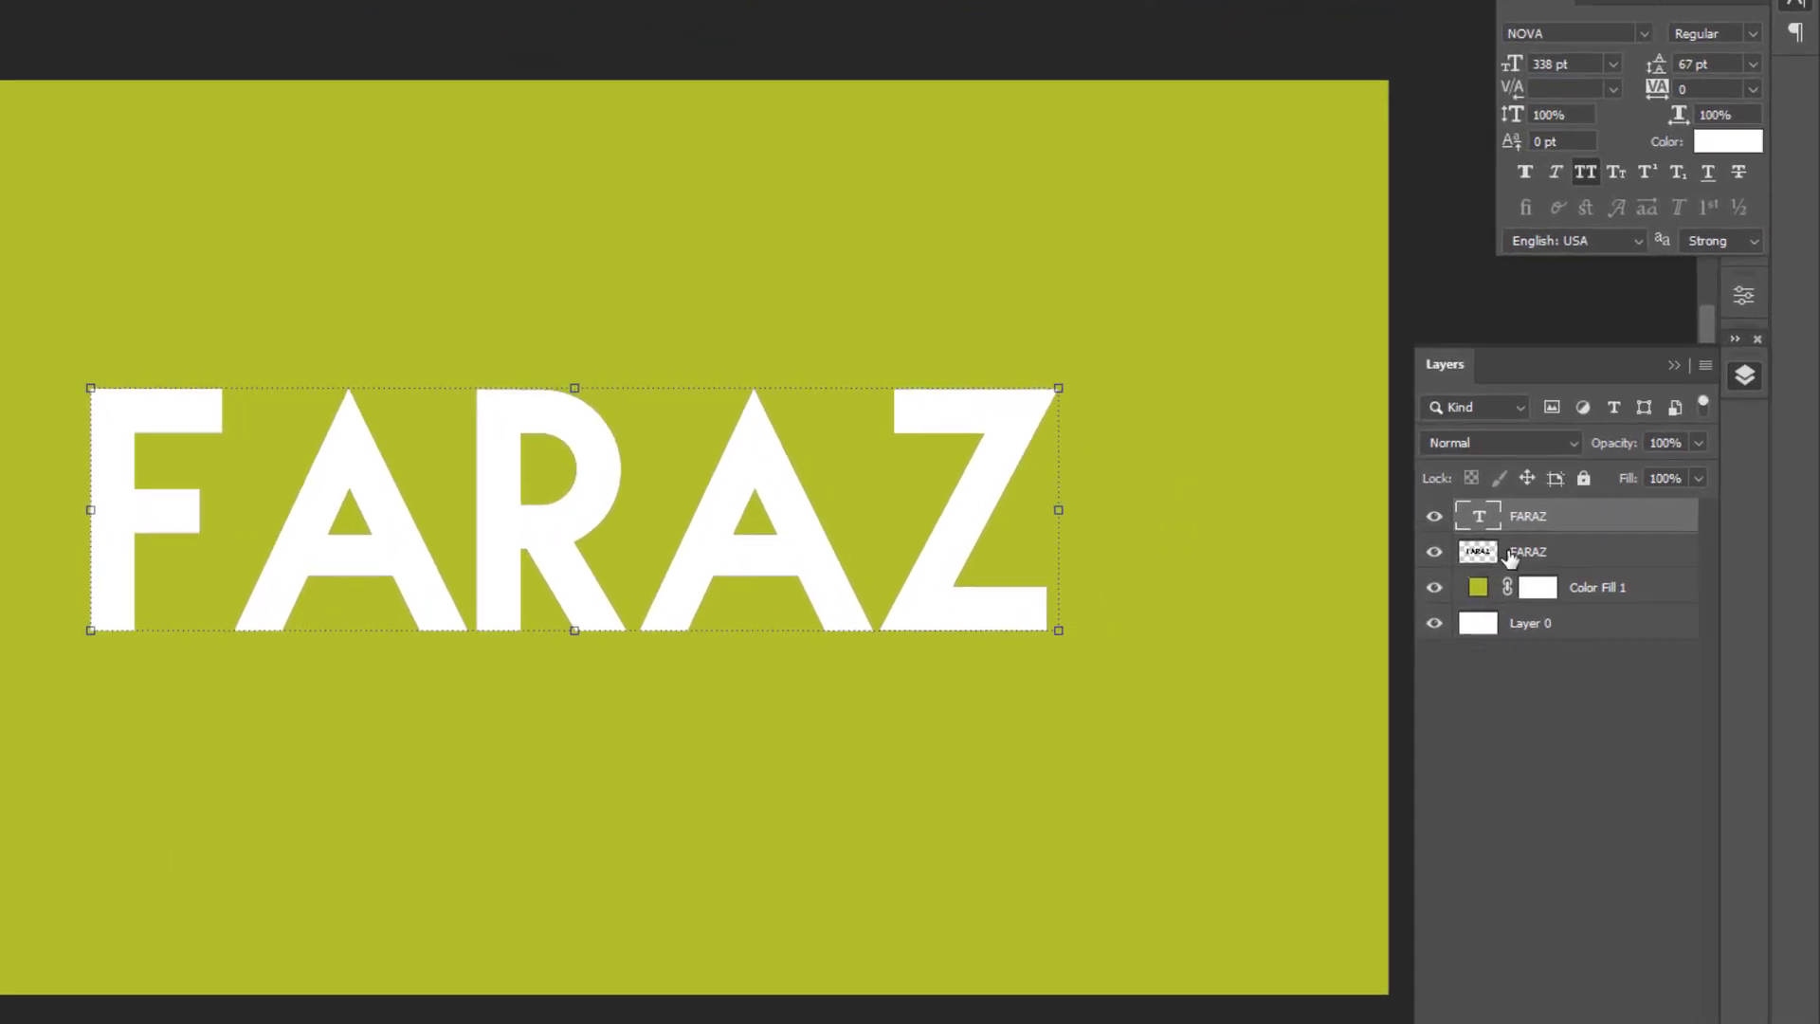
{"action": "left_click", "coordinate": [1509, 558], "text": "shift"}
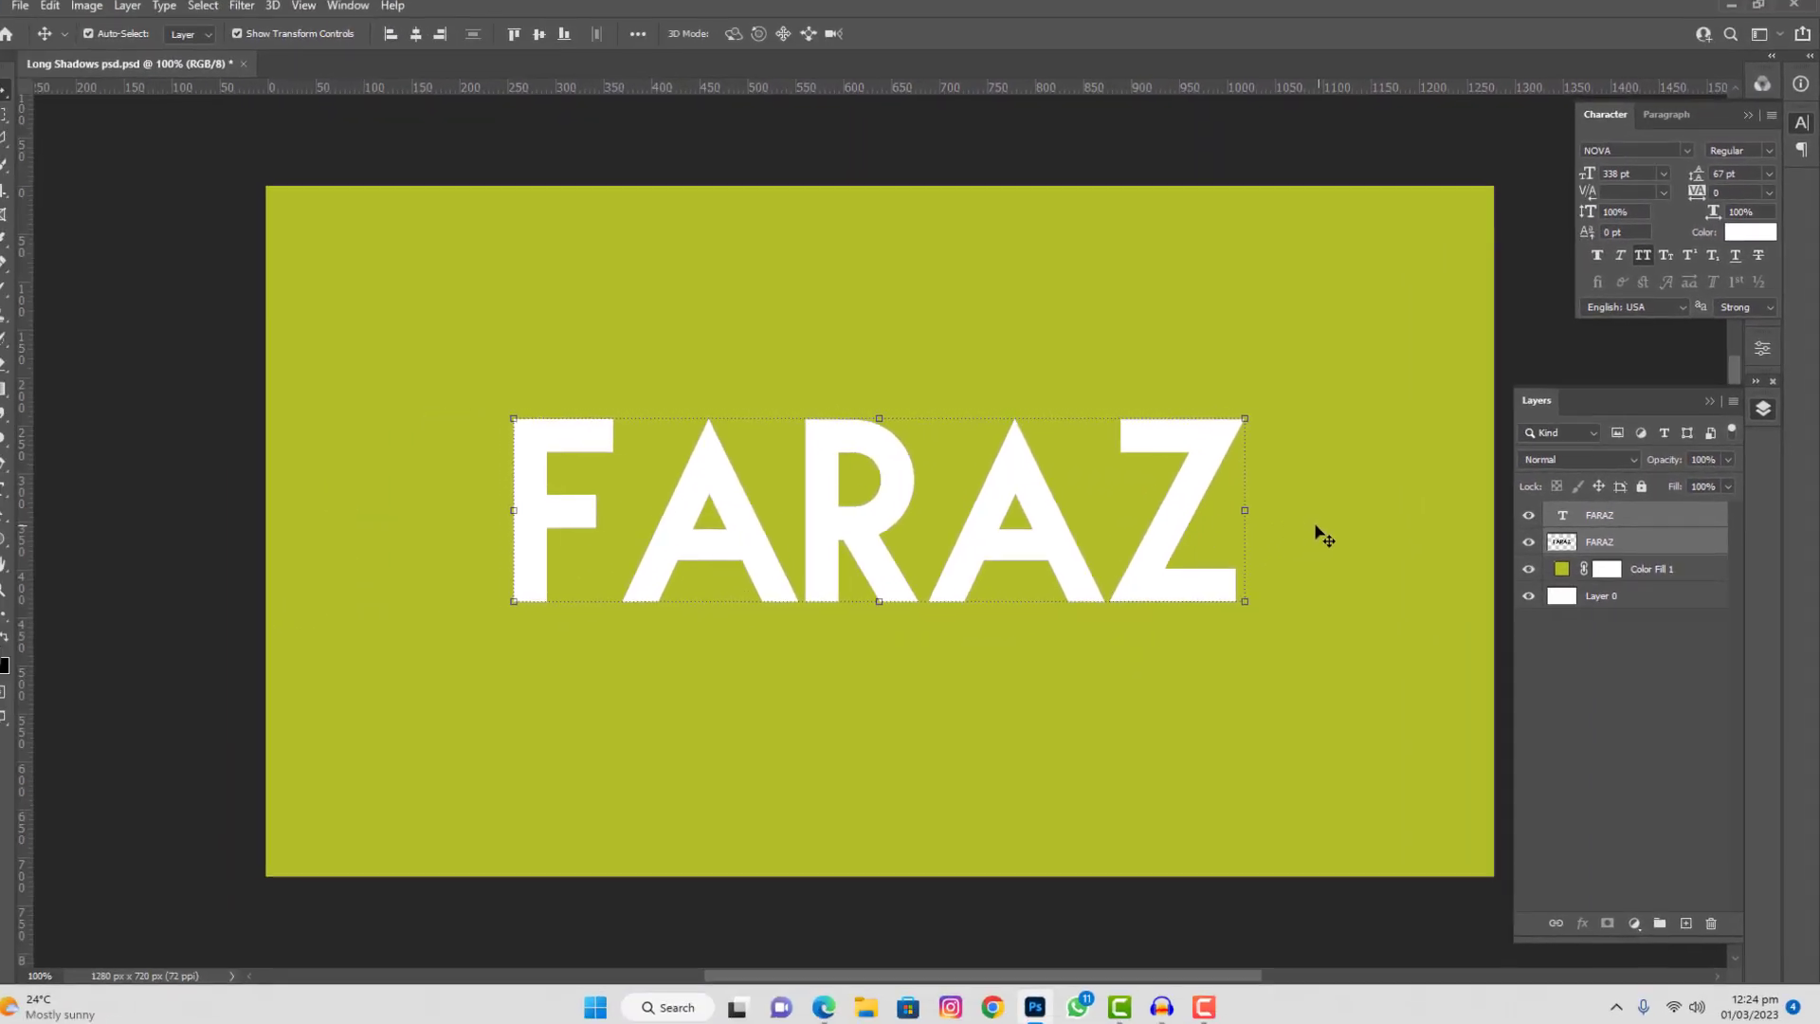
{"action": "left_click_drag", "start_coordinate": [1249, 420], "coordinate": [1153, 491]}
{"action": "key", "text": "Return"}
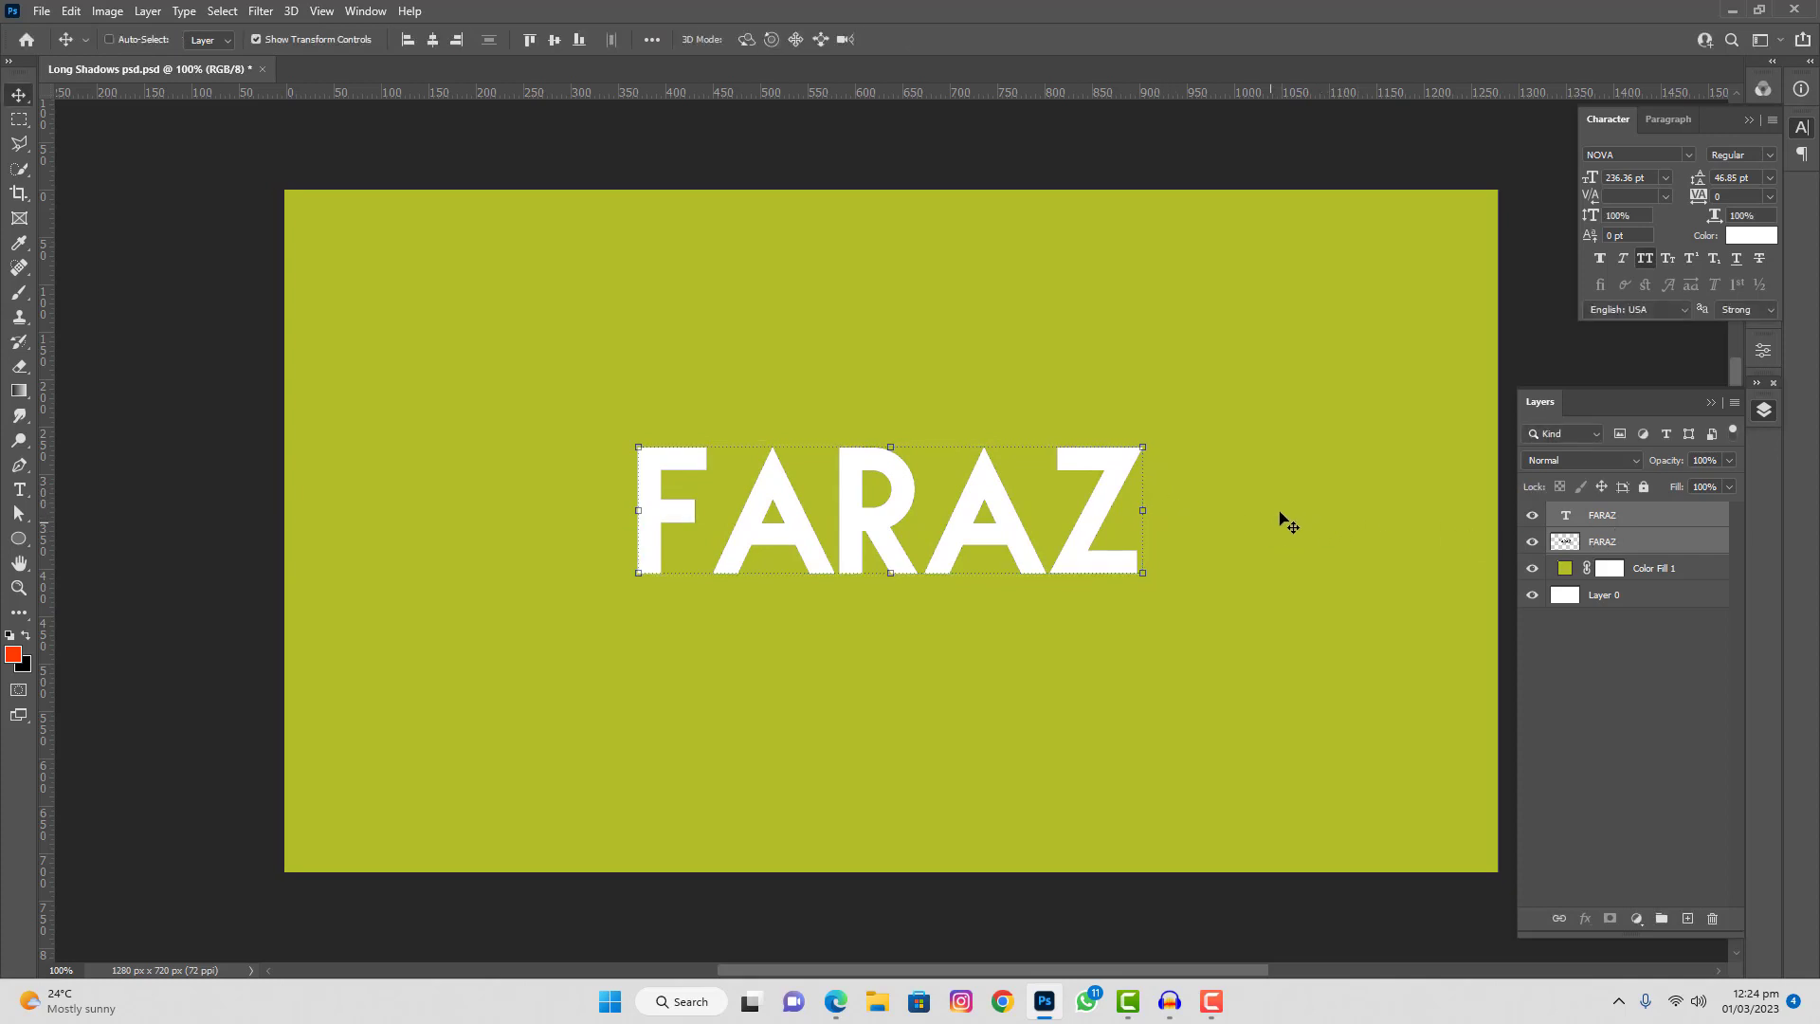
Hide the white FARAZ copy and put the black FARAZ layer into free transform.
{"action": "left_click", "coordinate": [1604, 527]}
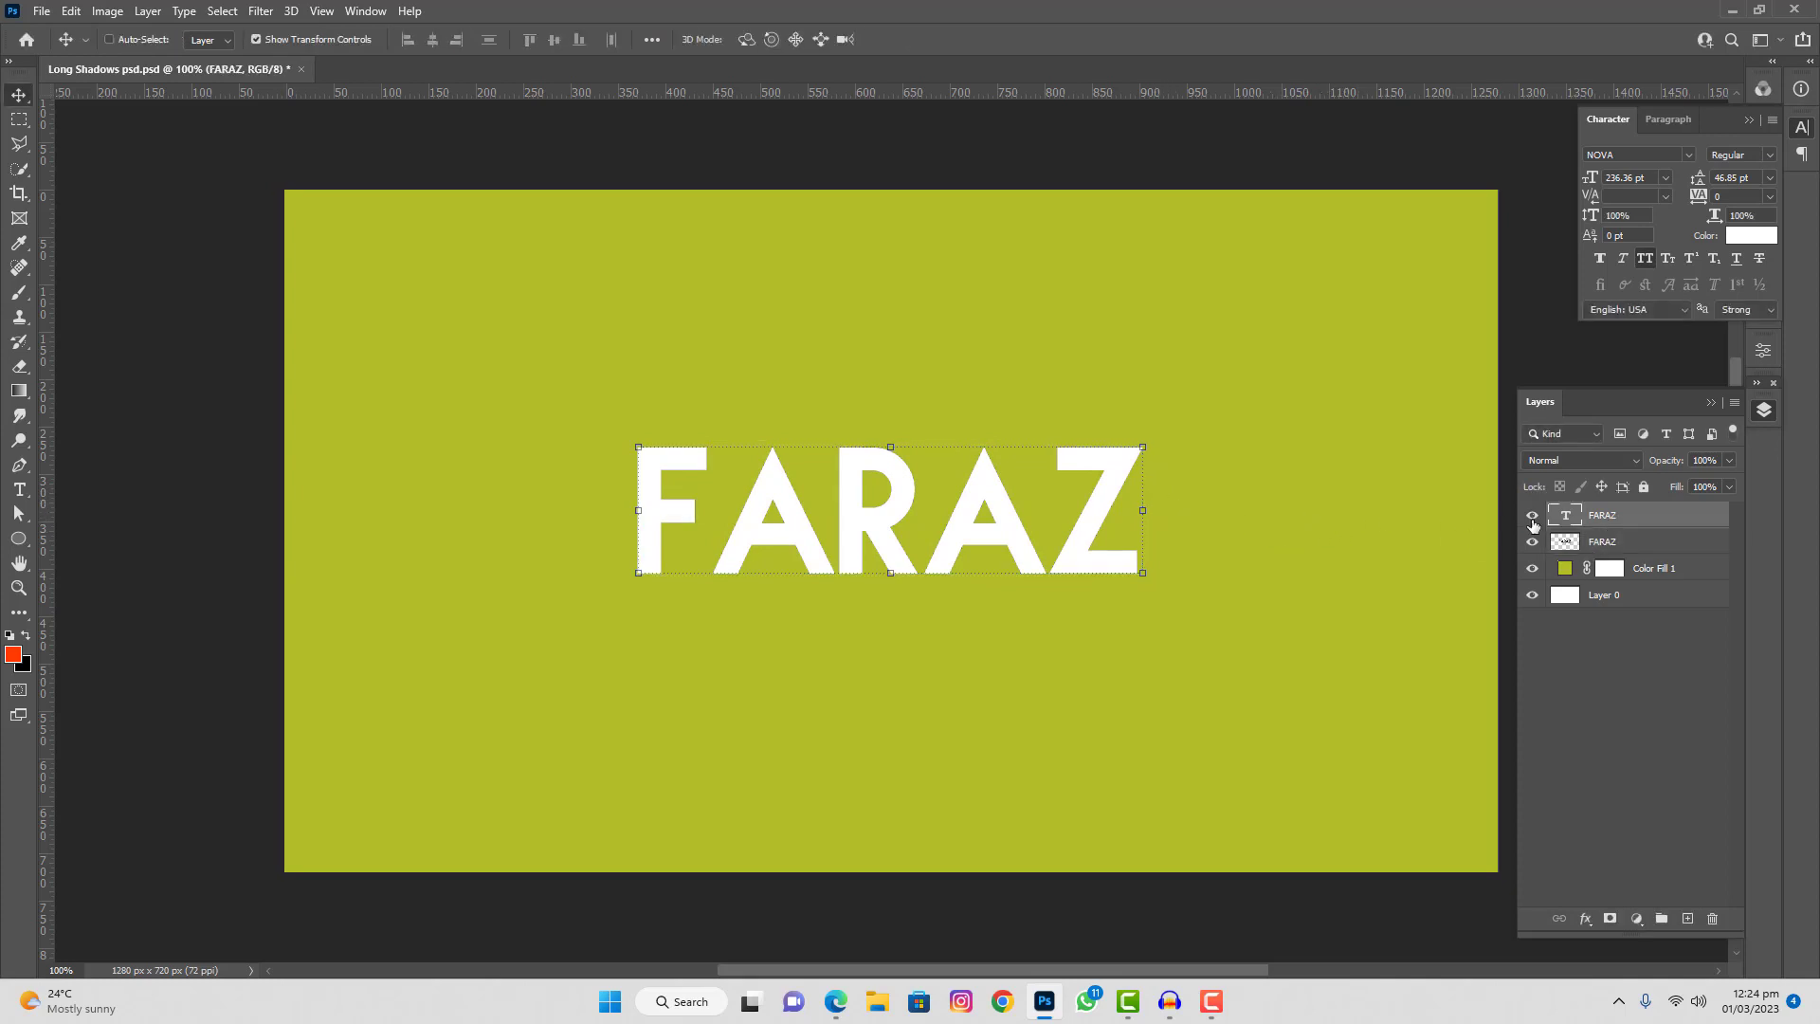
{"action": "left_click", "coordinate": [1531, 514]}
{"action": "left_click", "coordinate": [1566, 544]}
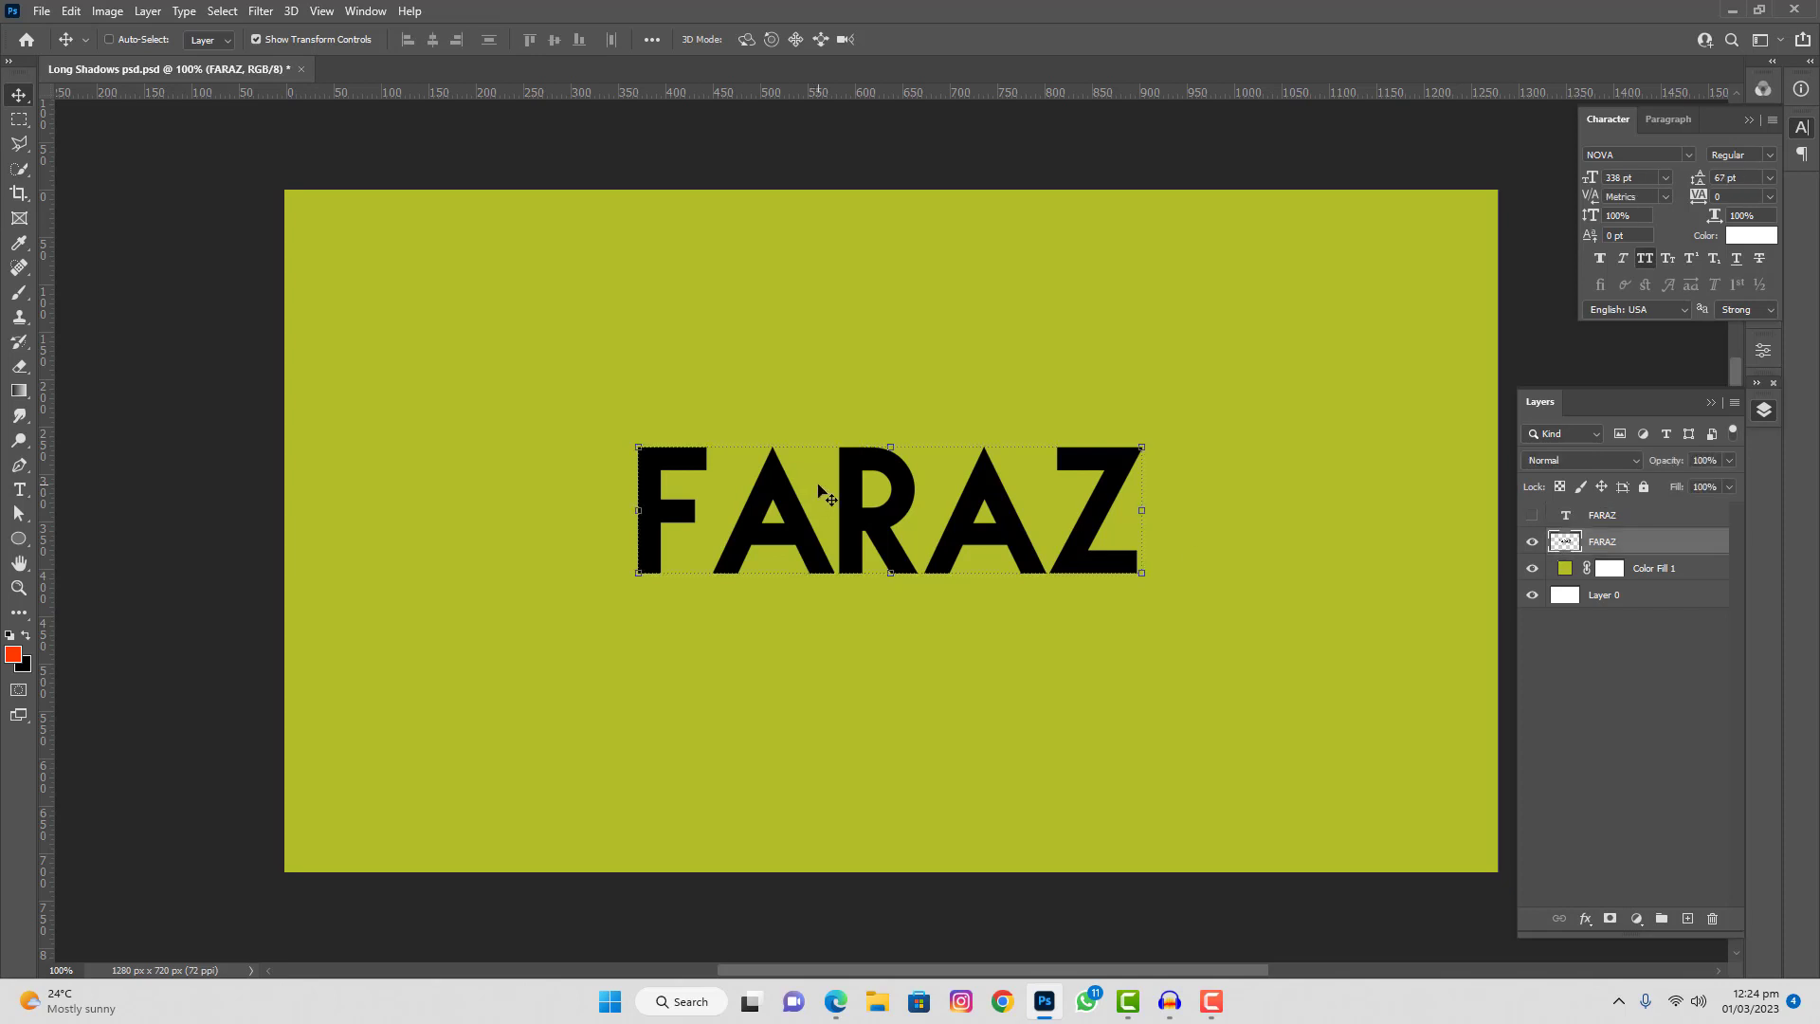
{"action": "key", "text": "ctrl+t"}
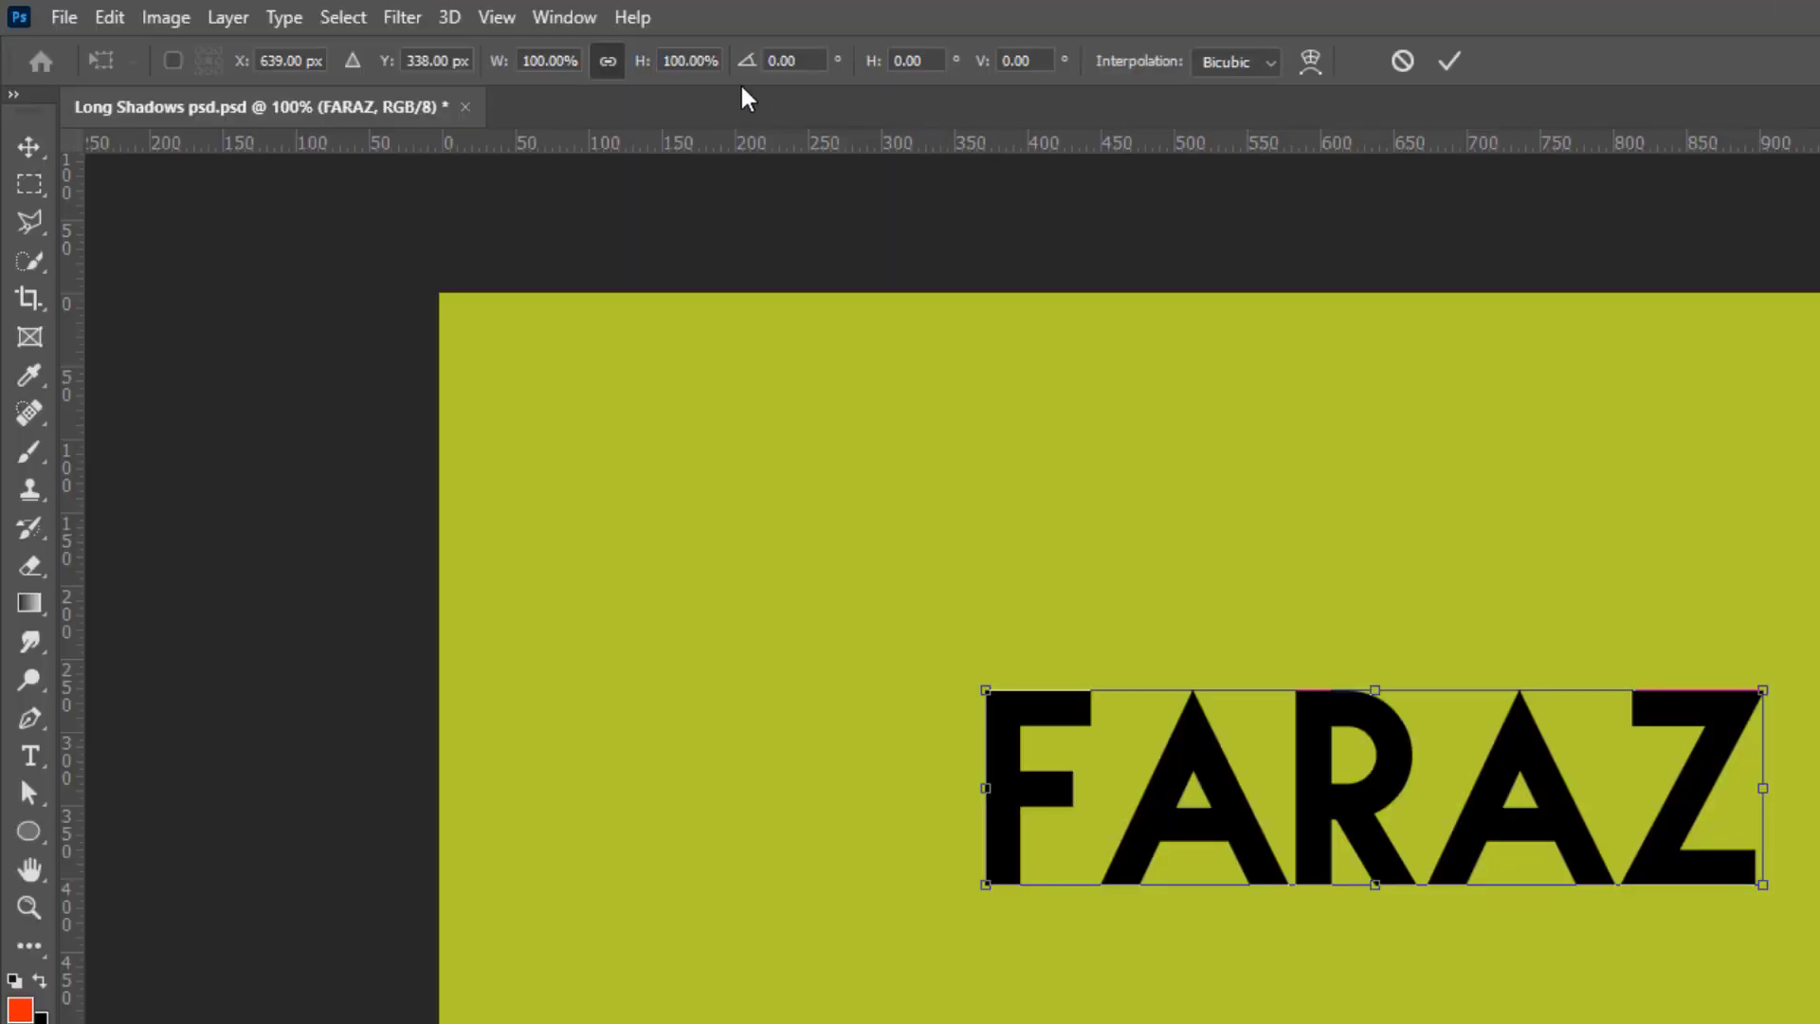
Rotate the black FARAZ layer by 45 degrees to run diagonally.
{"action": "left_click", "coordinate": [782, 61]}
{"action": "type", "text": "45"}
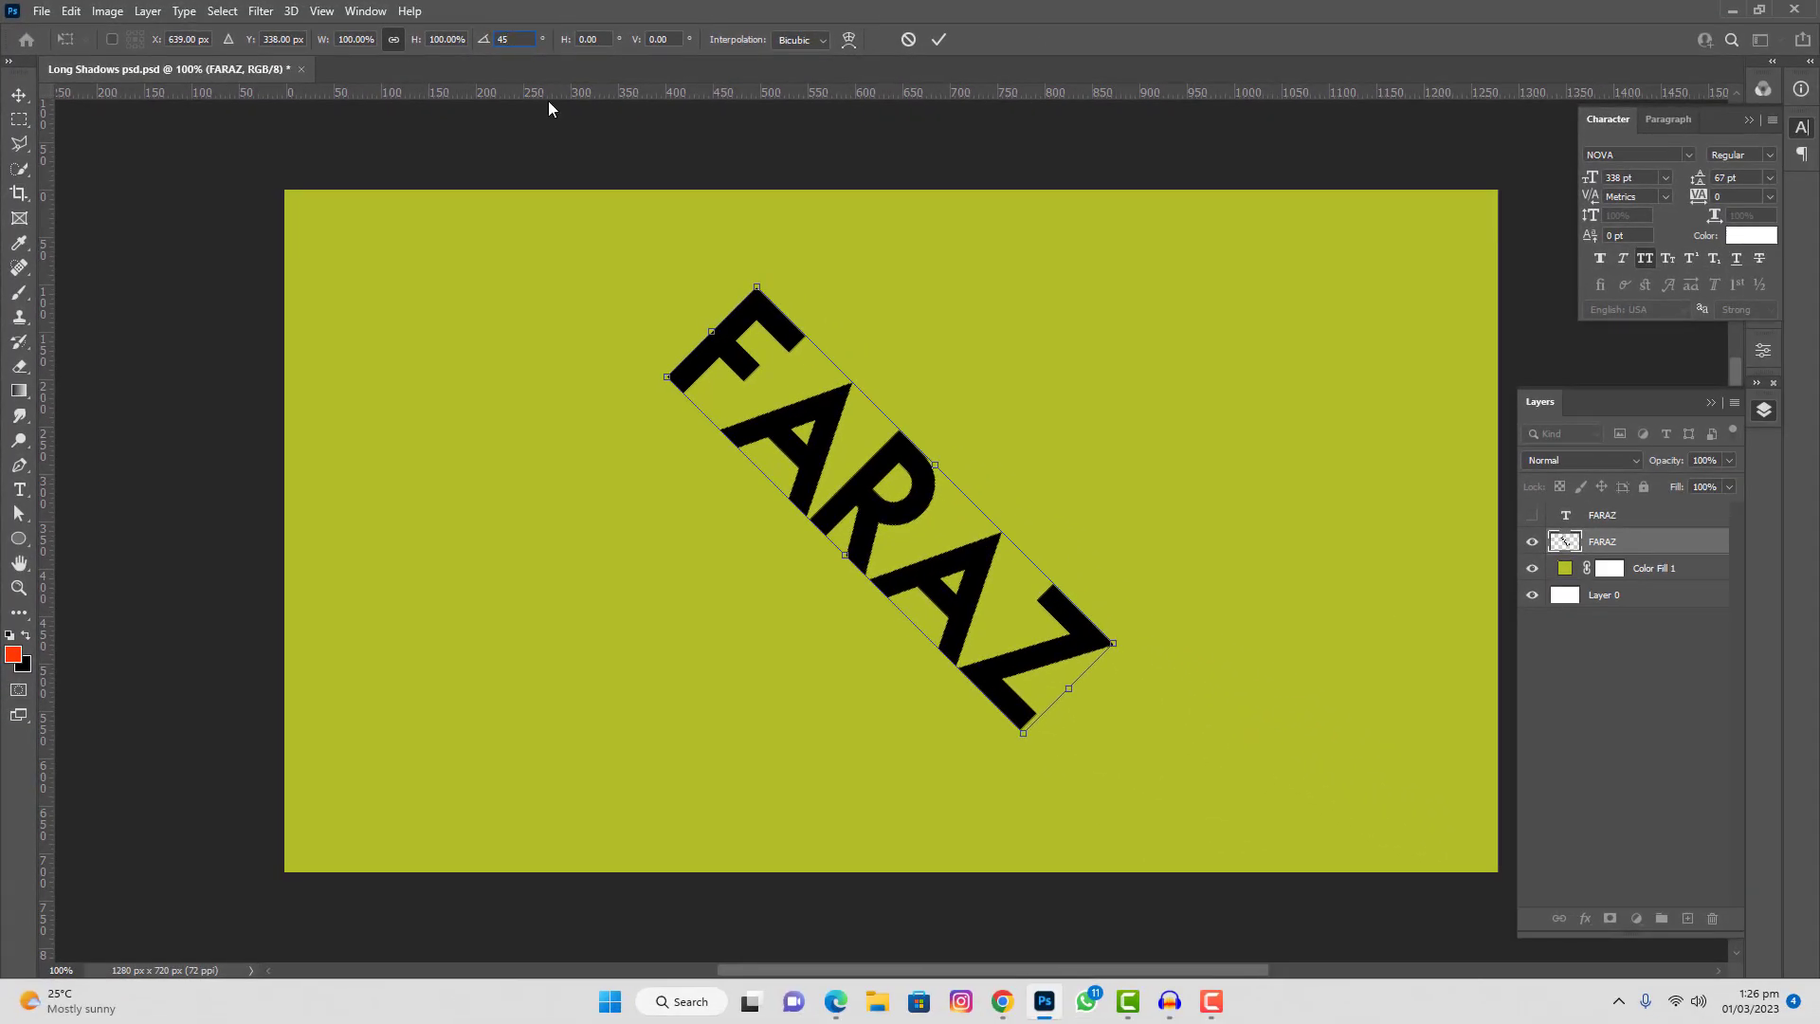
{"action": "key", "text": "Return"}
{"action": "key", "text": "Return"}
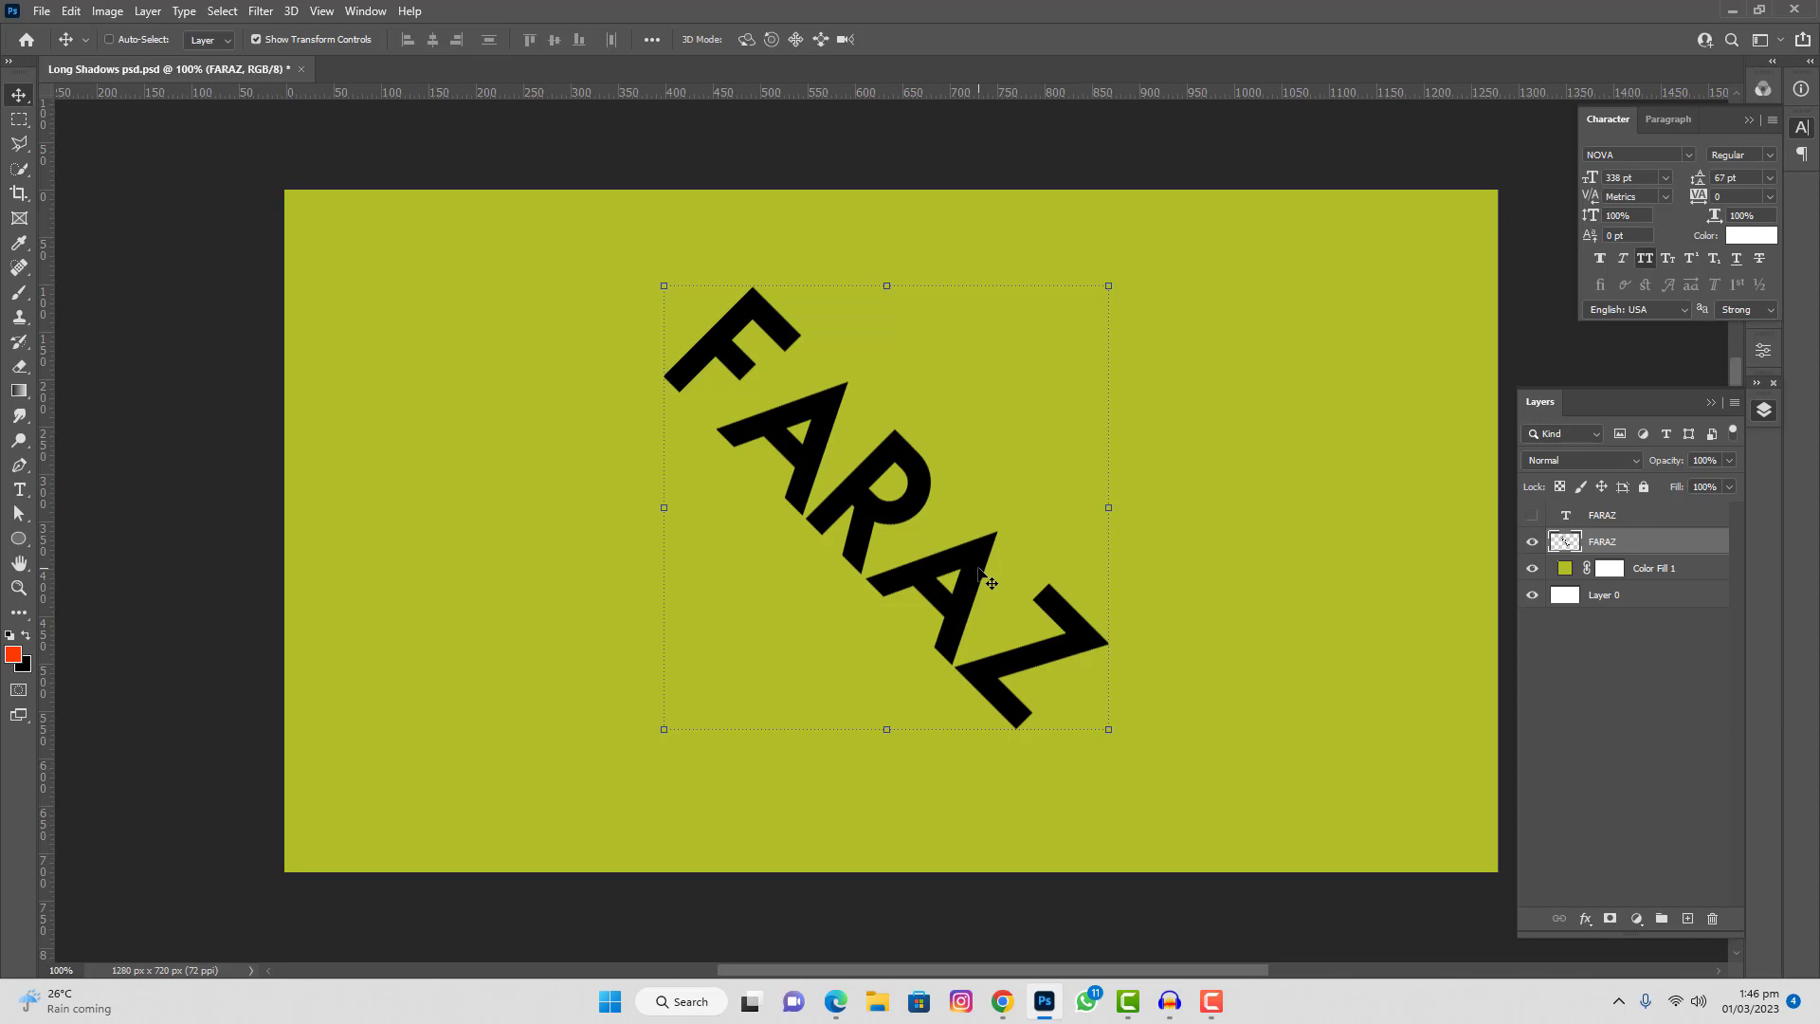
Stack about 88 slightly offset duplicates of the tilted FARAZ into a black shadow trail.
{"action": "key", "text": "alt+Left"}
{"action": "key", "text": "alt+Left"}
{"action": "key", "text": "alt+Left"}
{"action": "key", "text": "alt+Left"}
{"action": "key", "text": "alt+Left"}
{"action": "key", "text": "alt+Left"}
{"action": "key", "text": "alt+Left"}
{"action": "key", "text": "alt+Left"}
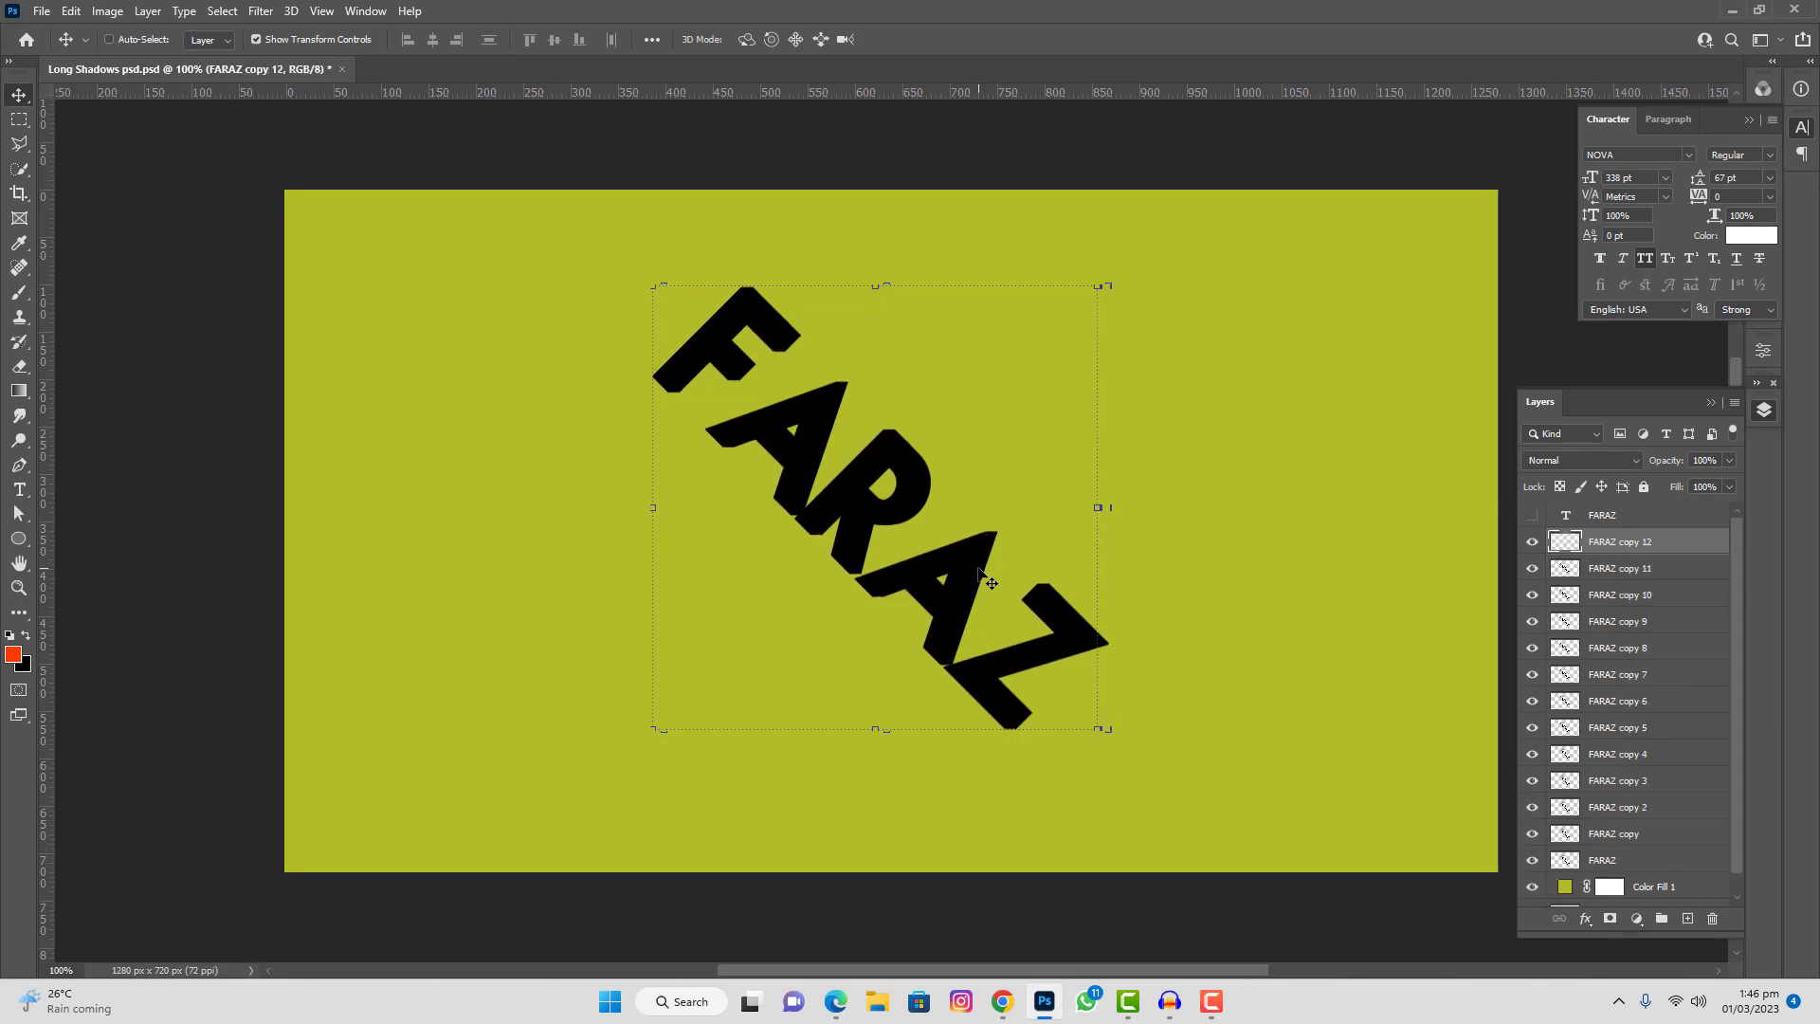
{"action": "key", "text": "alt+Left"}
{"action": "key", "text": "alt+Left"}
{"action": "key", "text": "alt+Left"}
{"action": "key", "text": "alt+Left"}
{"action": "key", "text": "alt+Left"}
{"action": "key", "text": "alt+Left"}
{"action": "key", "text": "alt+Left"}
{"action": "key", "text": "alt+Left"}
{"action": "key", "text": "alt+Left"}
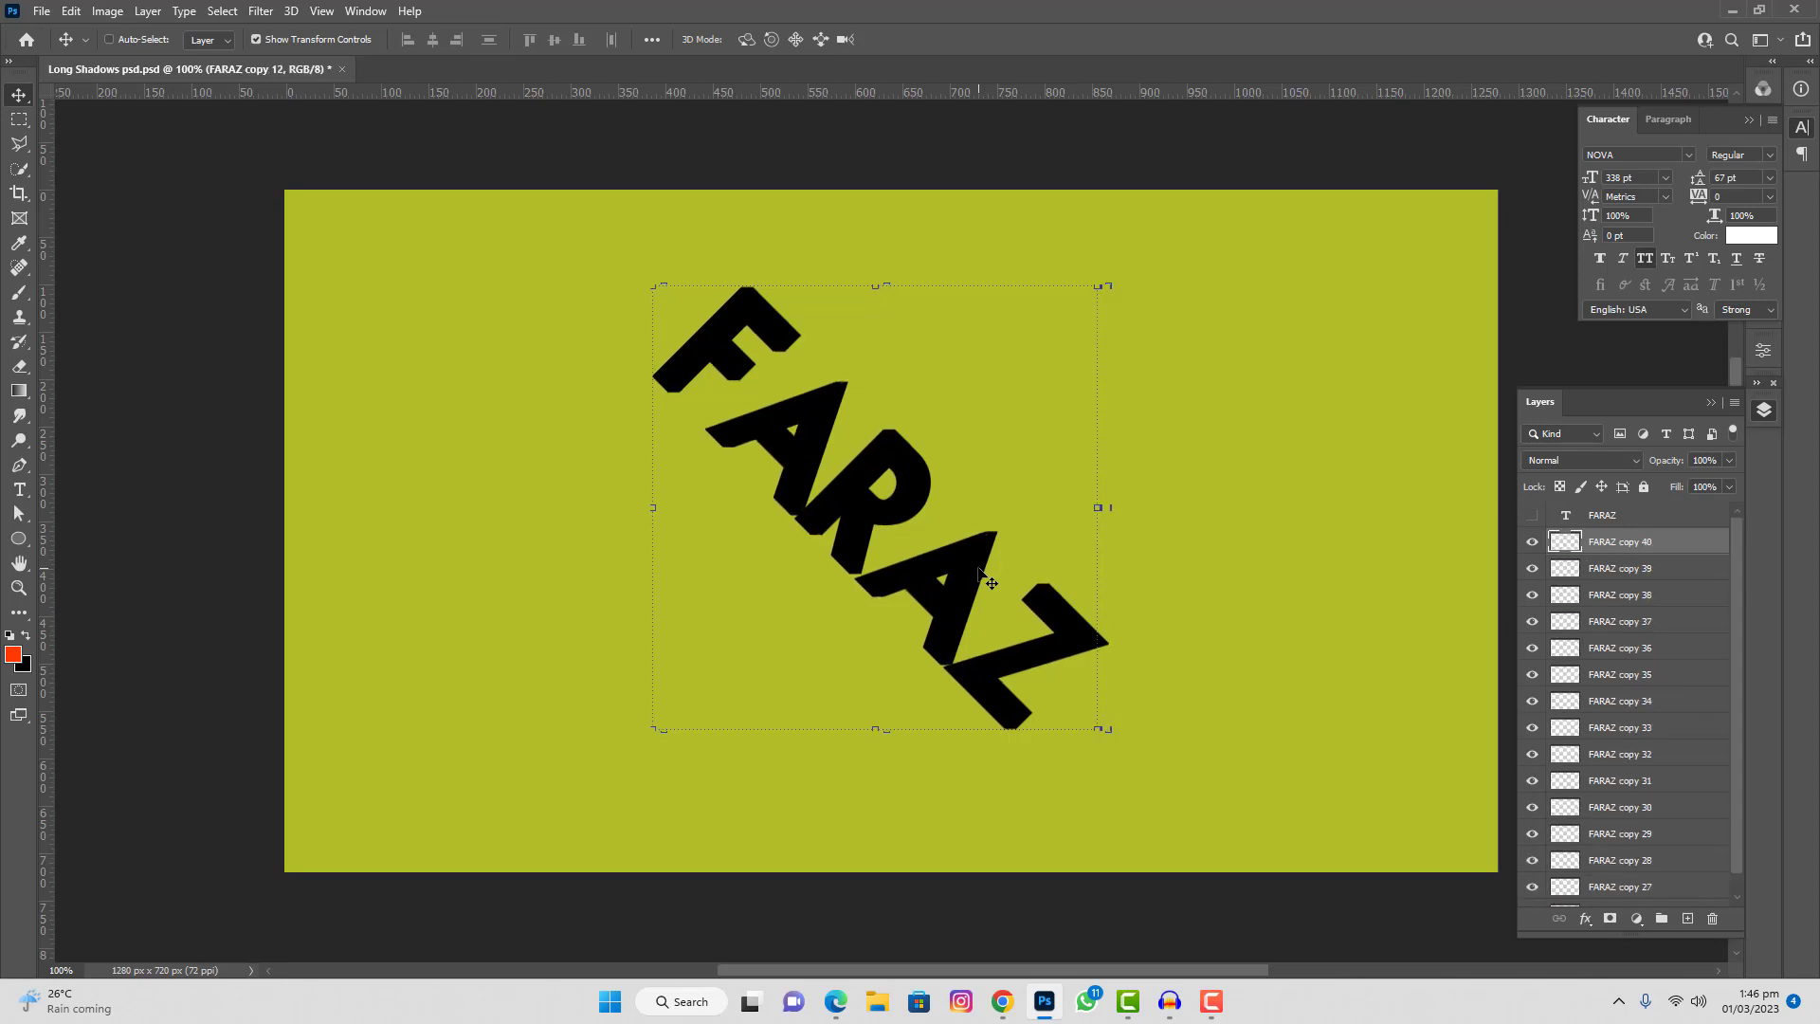
{"action": "key", "text": "alt+Left"}
{"action": "key", "text": "alt+Left"}
{"action": "key", "text": "alt+Left"}
{"action": "key", "text": "alt+Left"}
{"action": "key", "text": "alt+Left"}
{"action": "key", "text": "alt+Left"}
{"action": "key", "text": "alt+Left"}
{"action": "key", "text": "alt+Left"}
{"action": "key", "text": "alt+Left"}
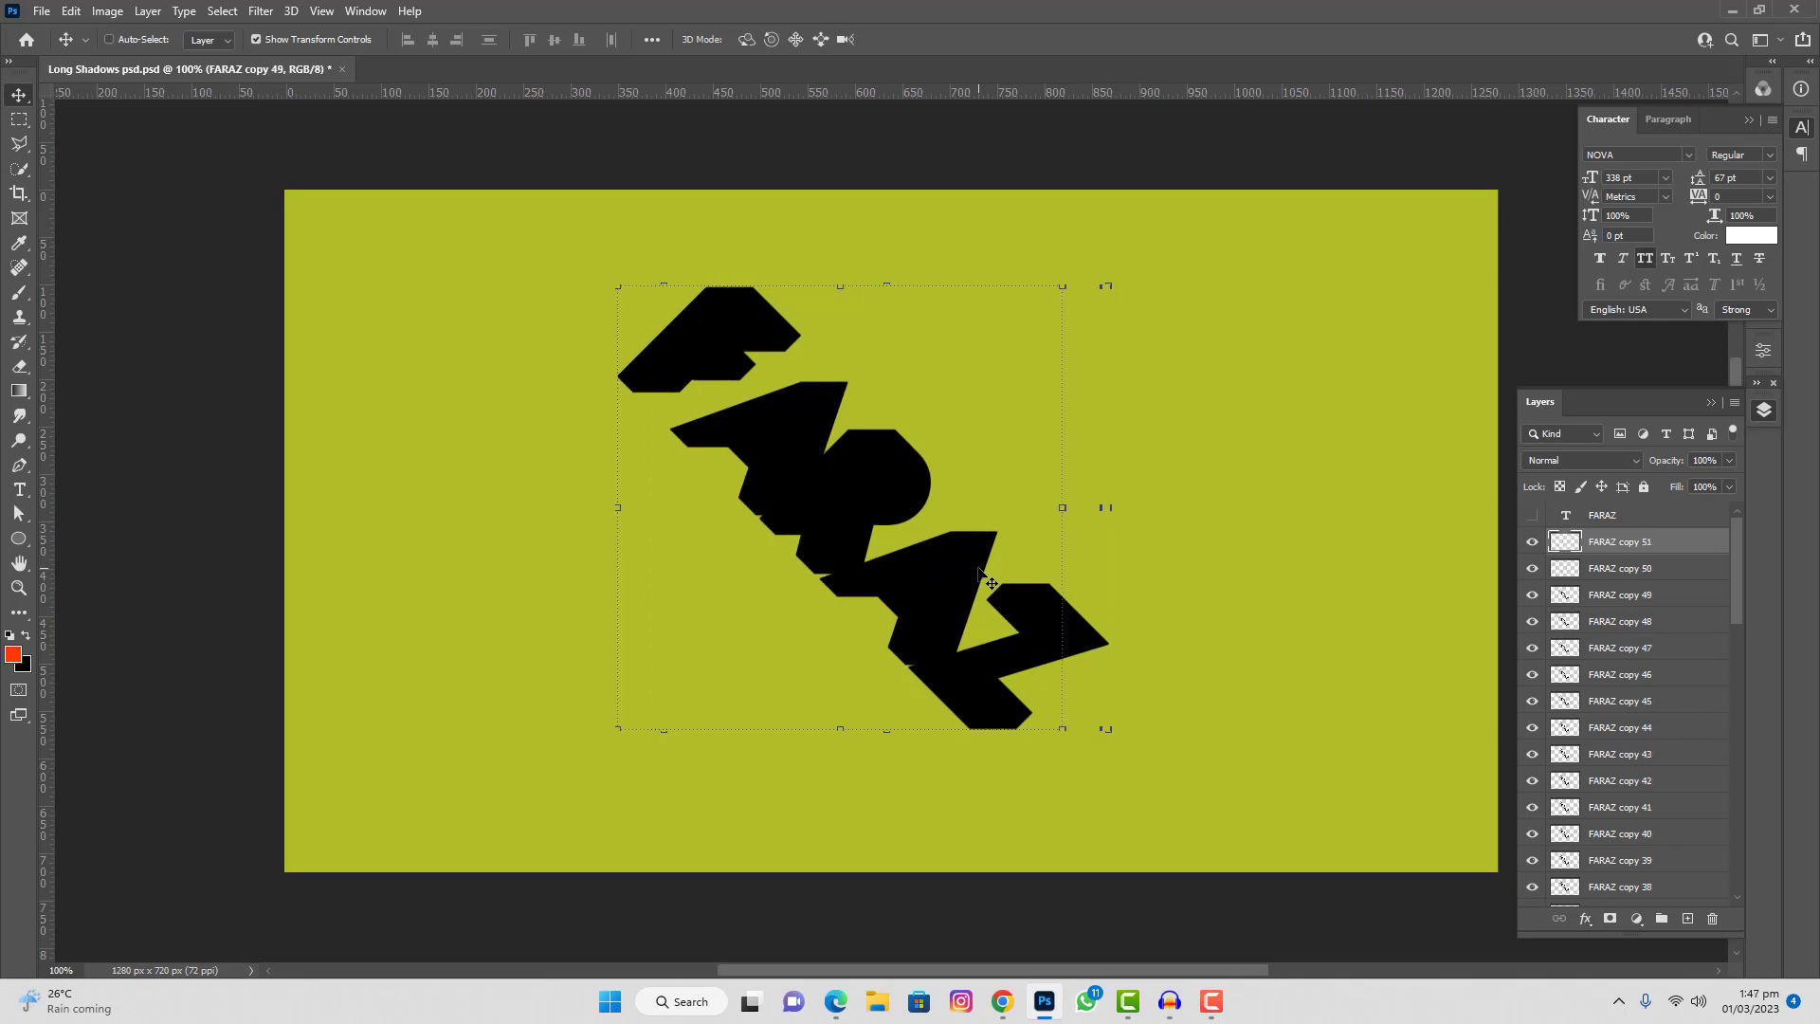
{"action": "key", "text": "alt+Left"}
{"action": "key", "text": "alt+Left"}
{"action": "key", "text": "alt+Left"}
{"action": "key", "text": "alt+Left"}
{"action": "key", "text": "alt+Left"}
{"action": "key", "text": "alt+Left"}
{"action": "key", "text": "alt+Left"}
{"action": "key", "text": "alt+Left"}
{"action": "key", "text": "alt+Left"}
{"action": "key", "text": "alt+Left"}
{"action": "key", "text": "alt+Left"}
{"action": "key", "text": "alt+Left"}
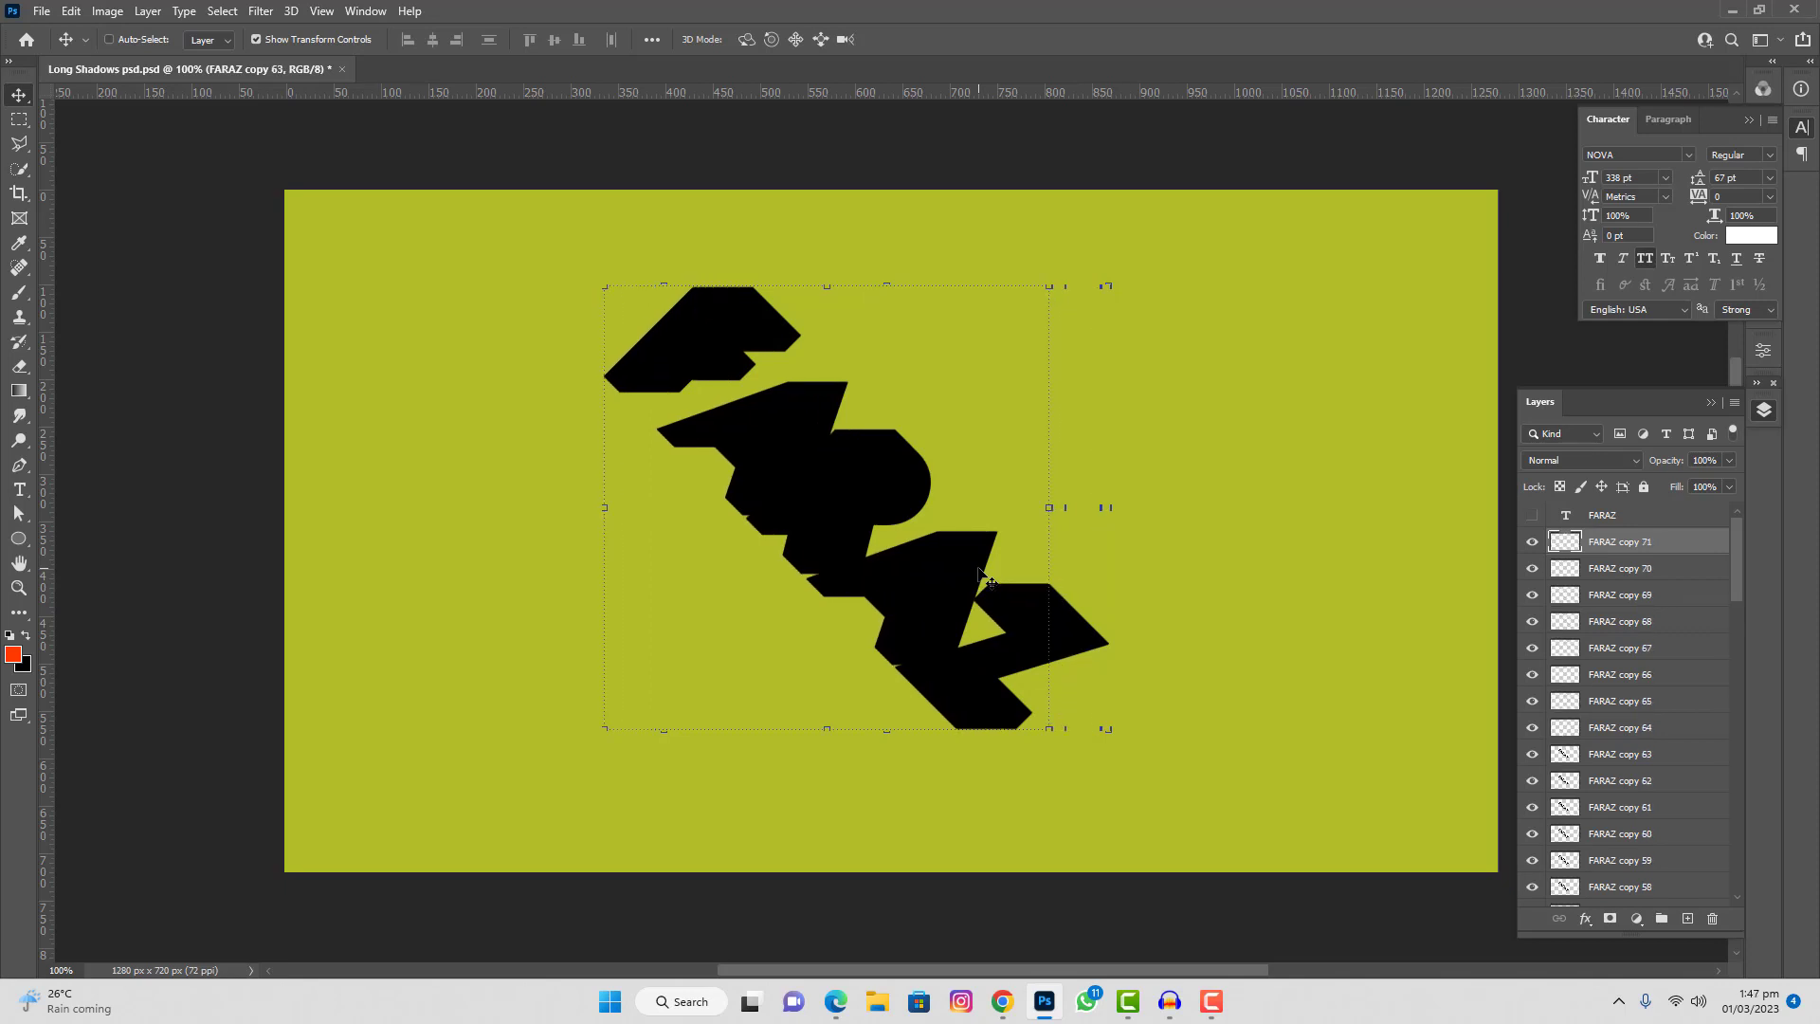
{"action": "key", "text": "alt+Left"}
{"action": "key", "text": "alt+Left"}
{"action": "key", "text": "alt+Left"}
{"action": "key", "text": "alt+Left"}
{"action": "key", "text": "alt+Left"}
{"action": "key", "text": "alt+Left"}
{"action": "key", "text": "alt+Left"}
{"action": "key", "text": "alt+Left"}
{"action": "key", "text": "alt+Left"}
{"action": "key", "text": "alt+Left"}
{"action": "key", "text": "alt+Left"}
{"action": "key", "text": "alt+Left"}
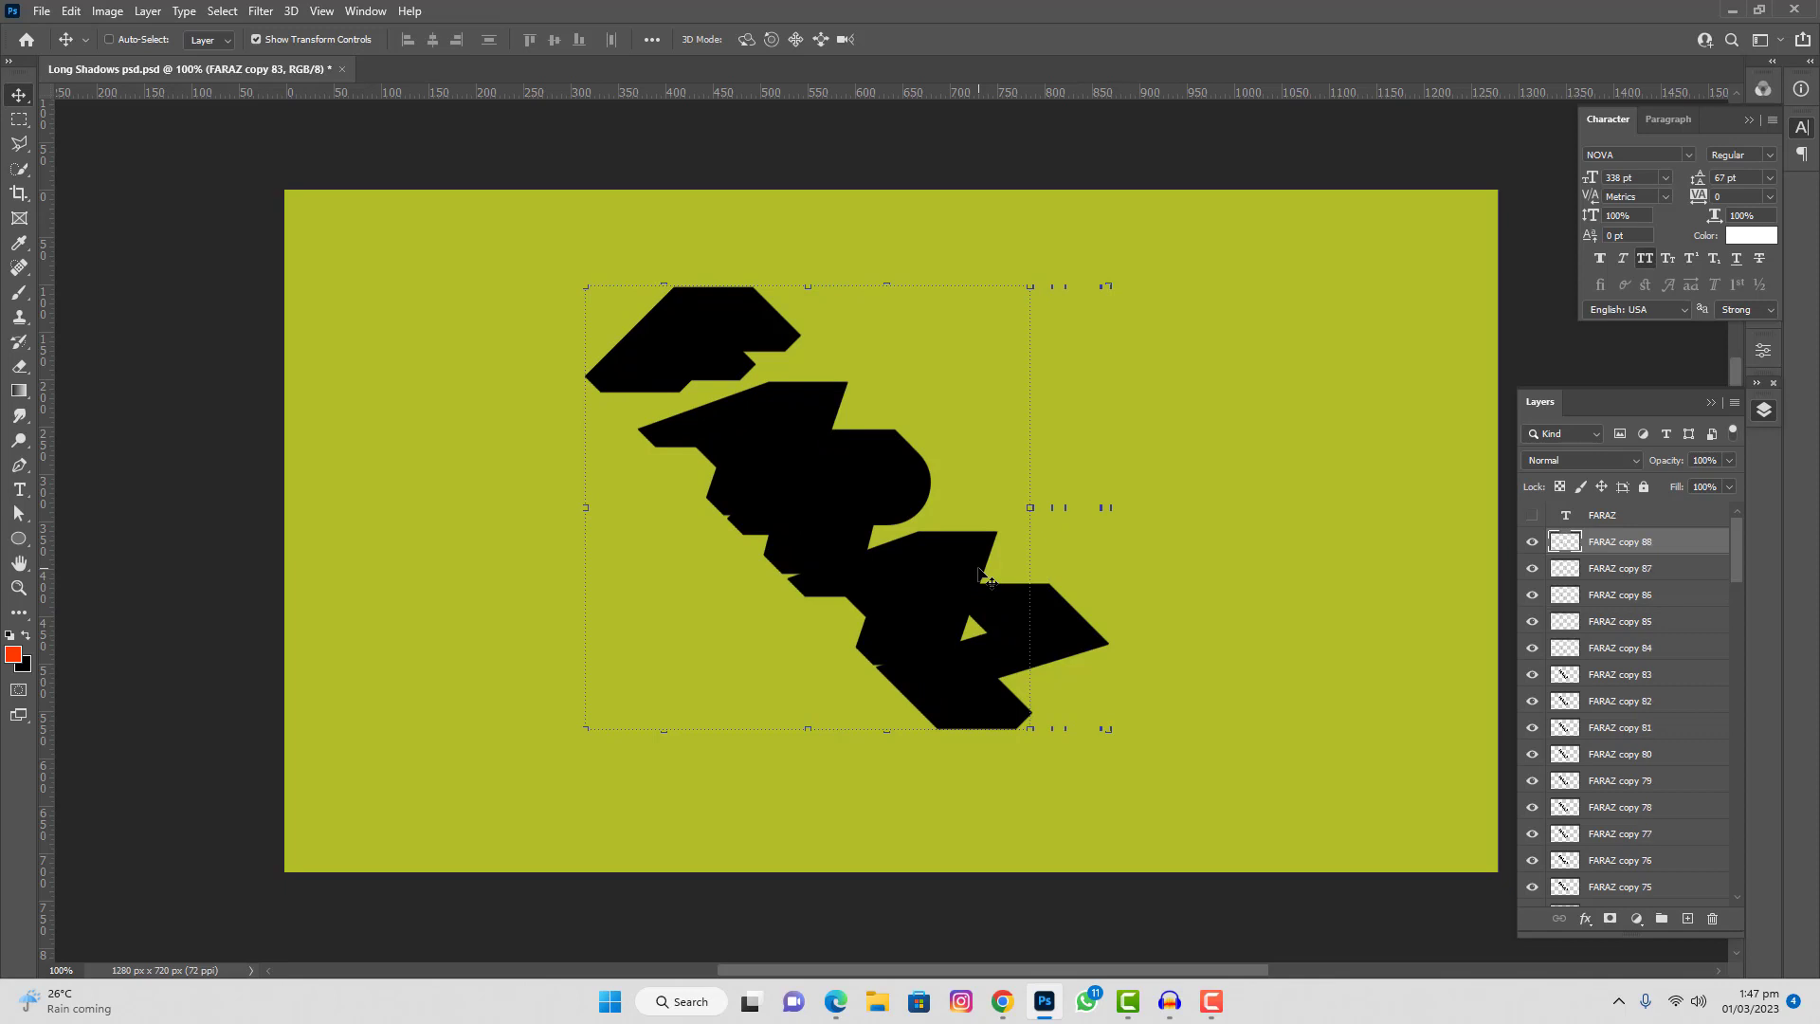
{"action": "key", "text": "alt+Left"}
{"action": "key", "text": "alt+Left"}
{"action": "key", "text": "alt+Left"}
{"action": "key", "text": "alt+Left"}
{"action": "key", "text": "alt+Left"}
{"action": "key", "text": "alt+Left"}
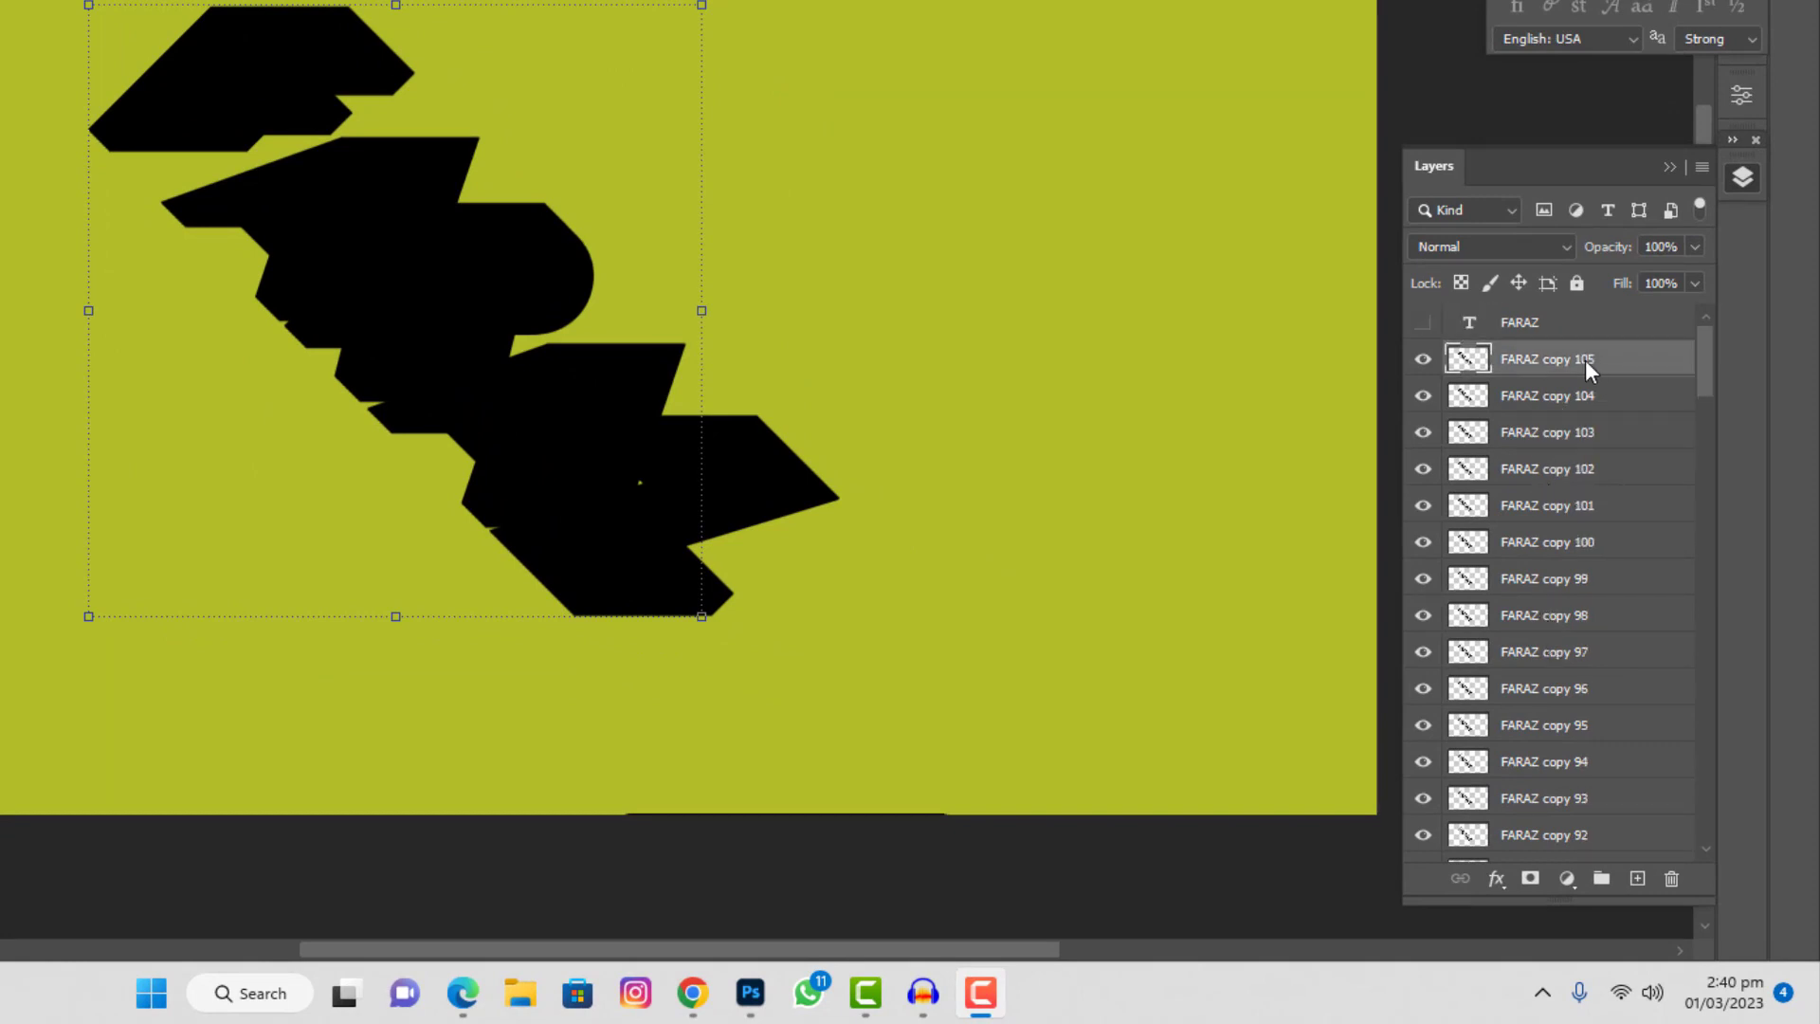
Select every layer from the original FARAZ up through FARAZ copy 105.
{"action": "scroll", "coordinate": [1556, 469], "scroll_direction": "down", "scroll_amount": 1}
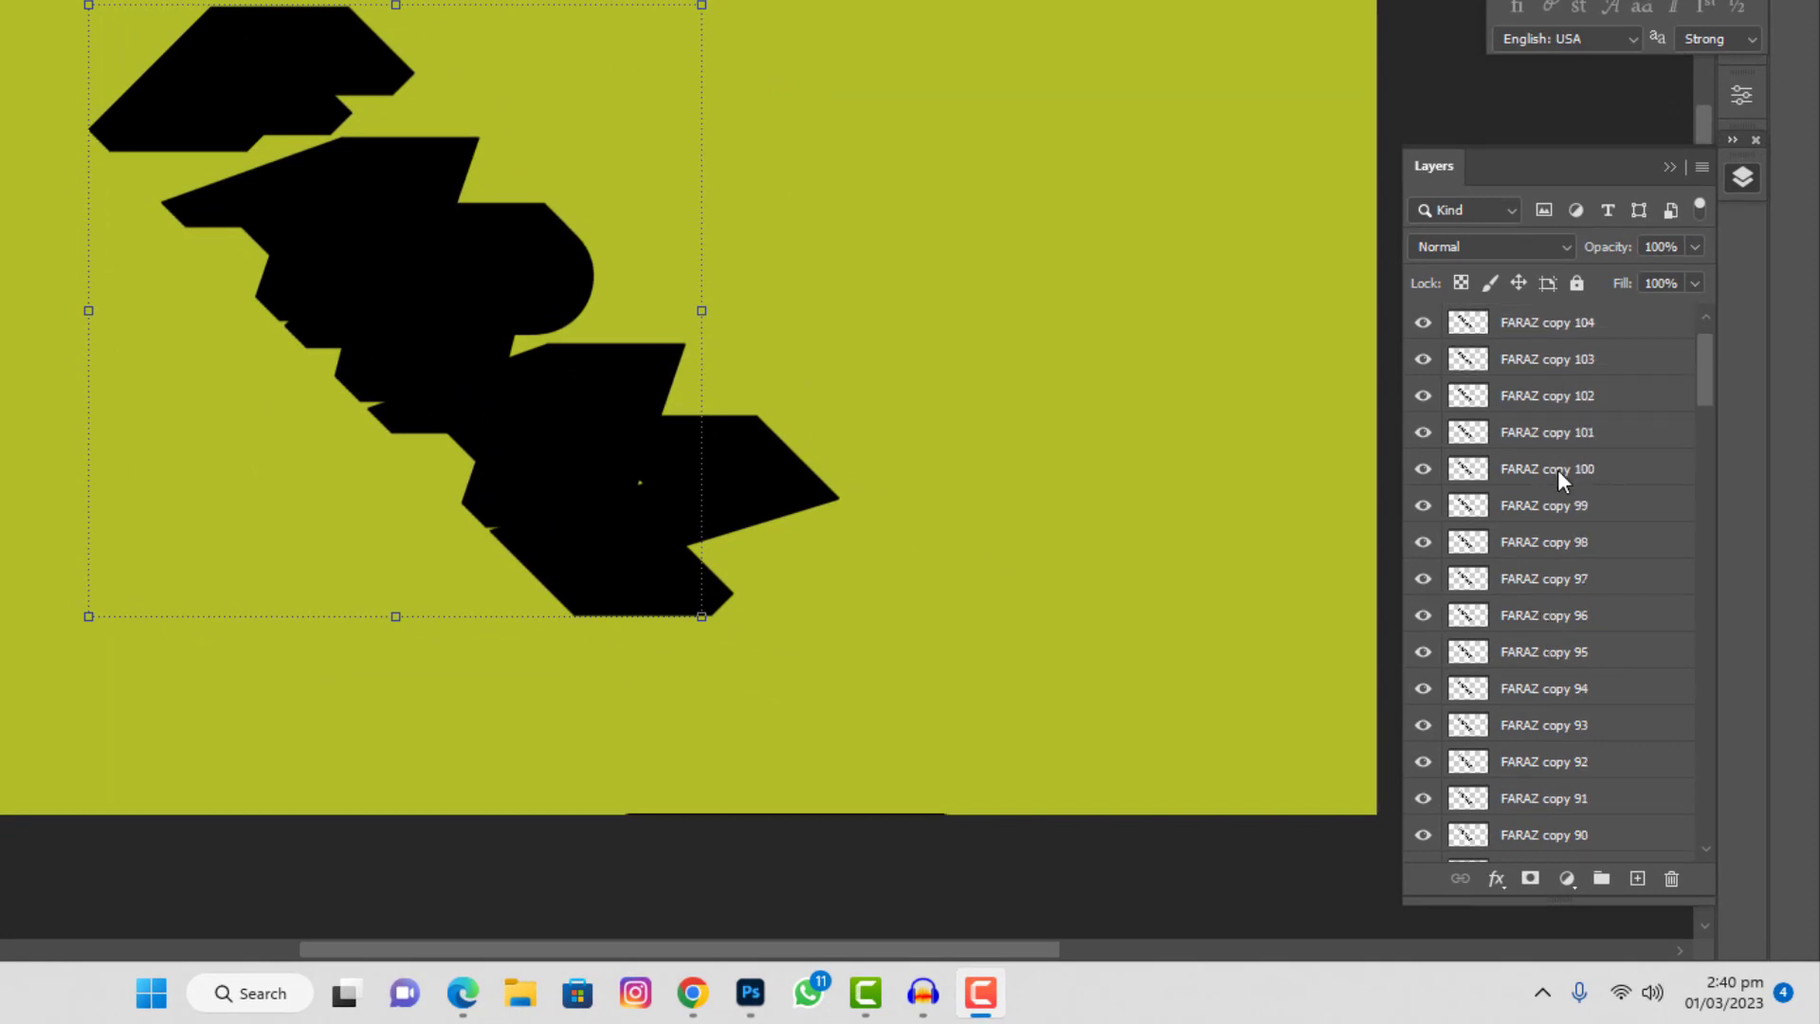
{"action": "scroll", "coordinate": [1556, 469], "scroll_direction": "down", "scroll_amount": 1}
{"action": "scroll", "coordinate": [1556, 469], "scroll_direction": "down", "scroll_amount": 2}
{"action": "scroll", "coordinate": [1556, 469], "scroll_direction": "down", "scroll_amount": 2}
{"action": "scroll", "coordinate": [1558, 471], "scroll_direction": "down", "scroll_amount": 1}
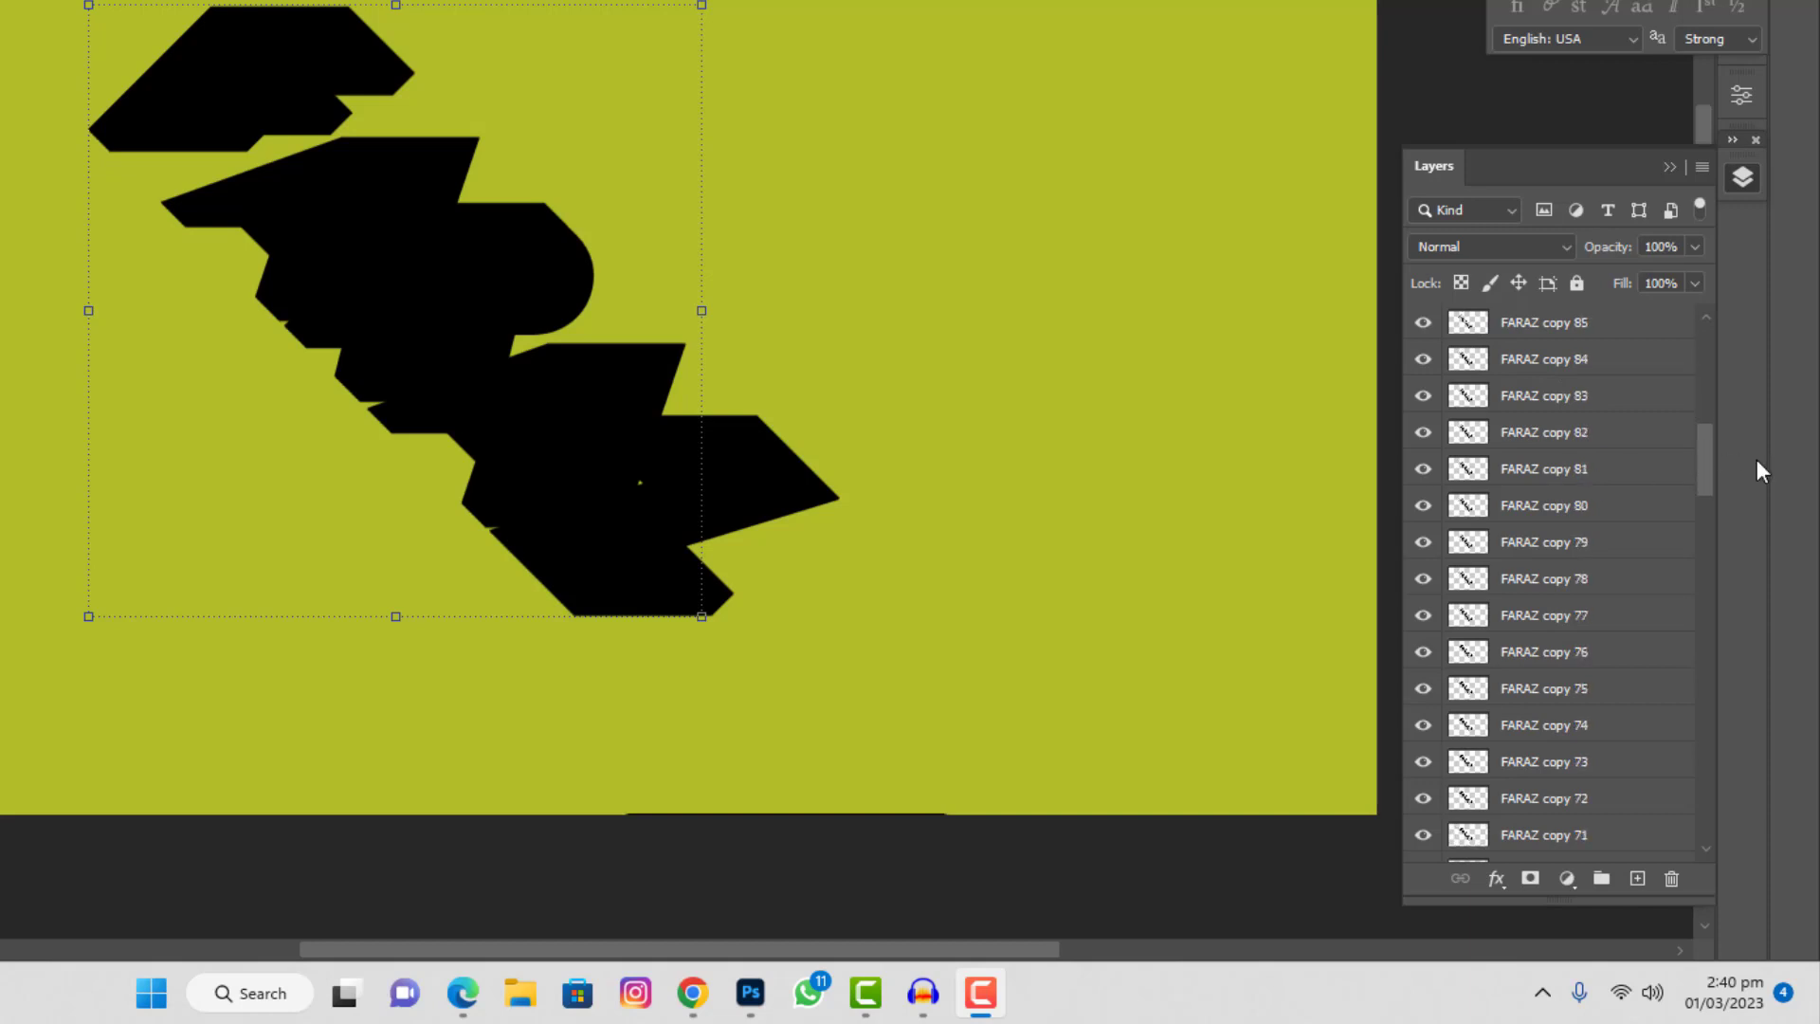
{"action": "left_click", "coordinate": [1706, 451]}
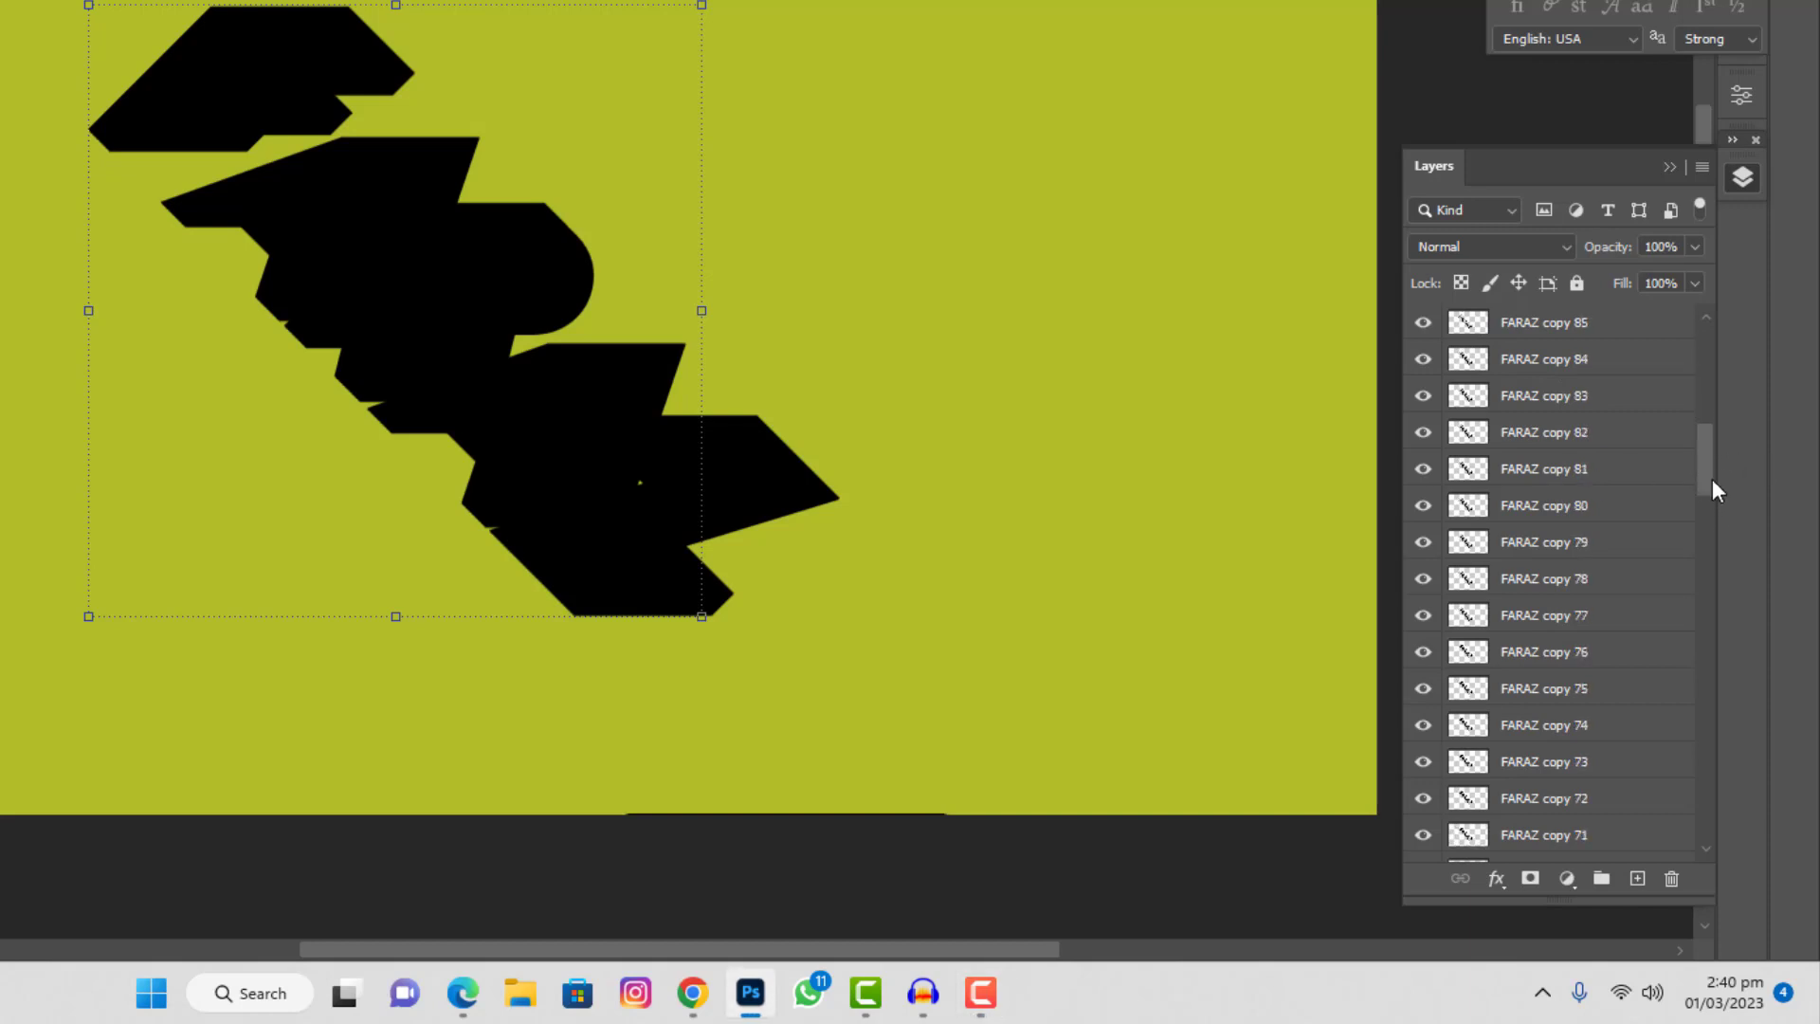
{"action": "left_click_drag", "start_coordinate": [1712, 492], "coordinate": [1704, 843]}
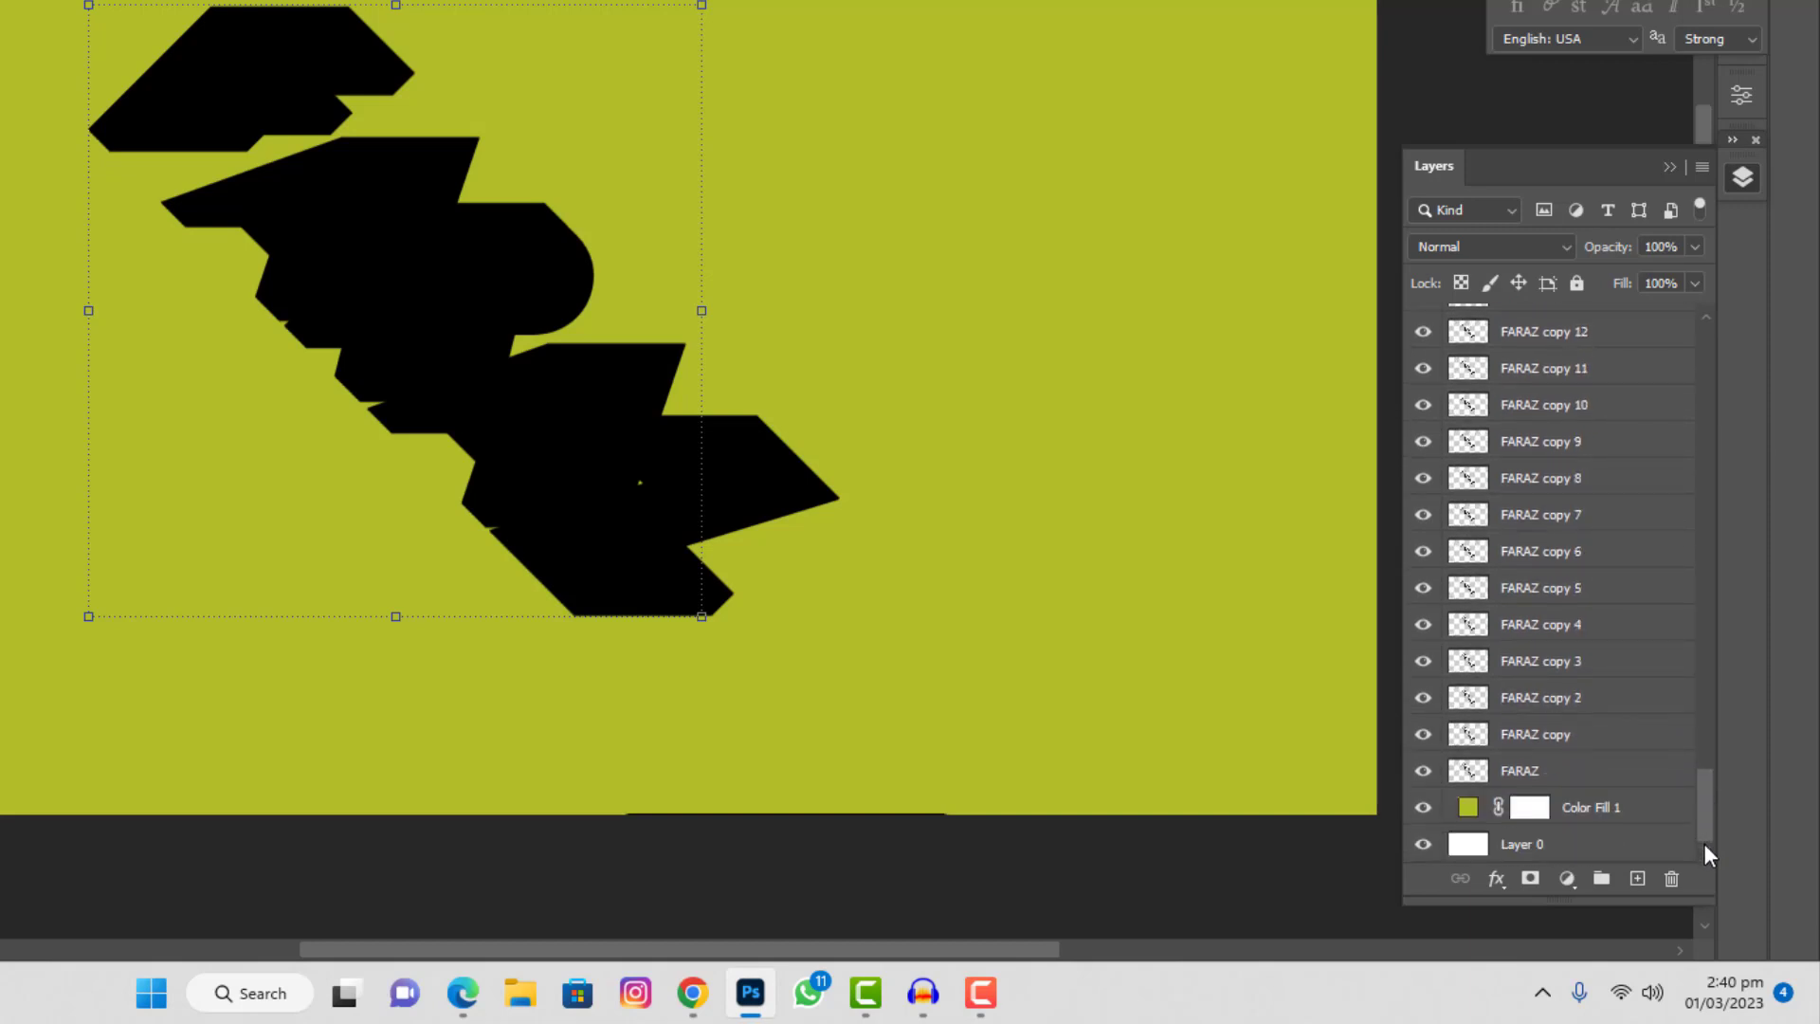
{"action": "left_click", "coordinate": [1540, 774]}
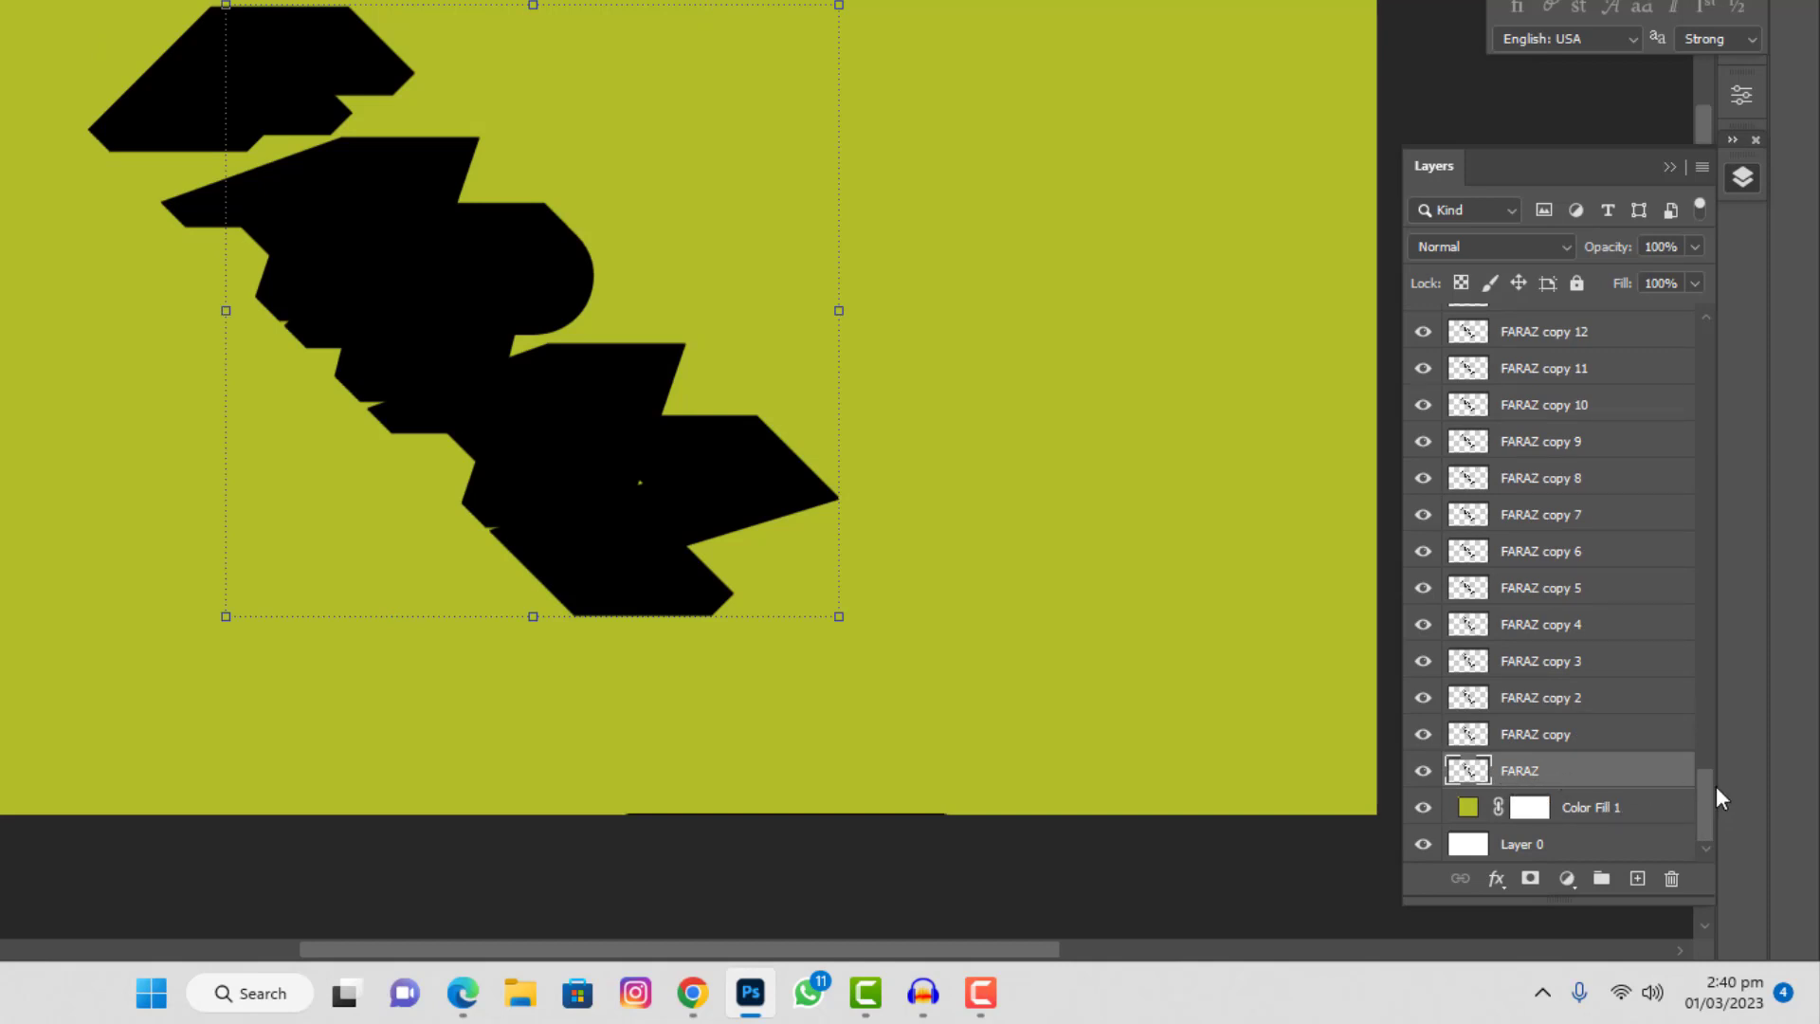
{"action": "left_click_drag", "start_coordinate": [1708, 799], "coordinate": [1705, 311]}
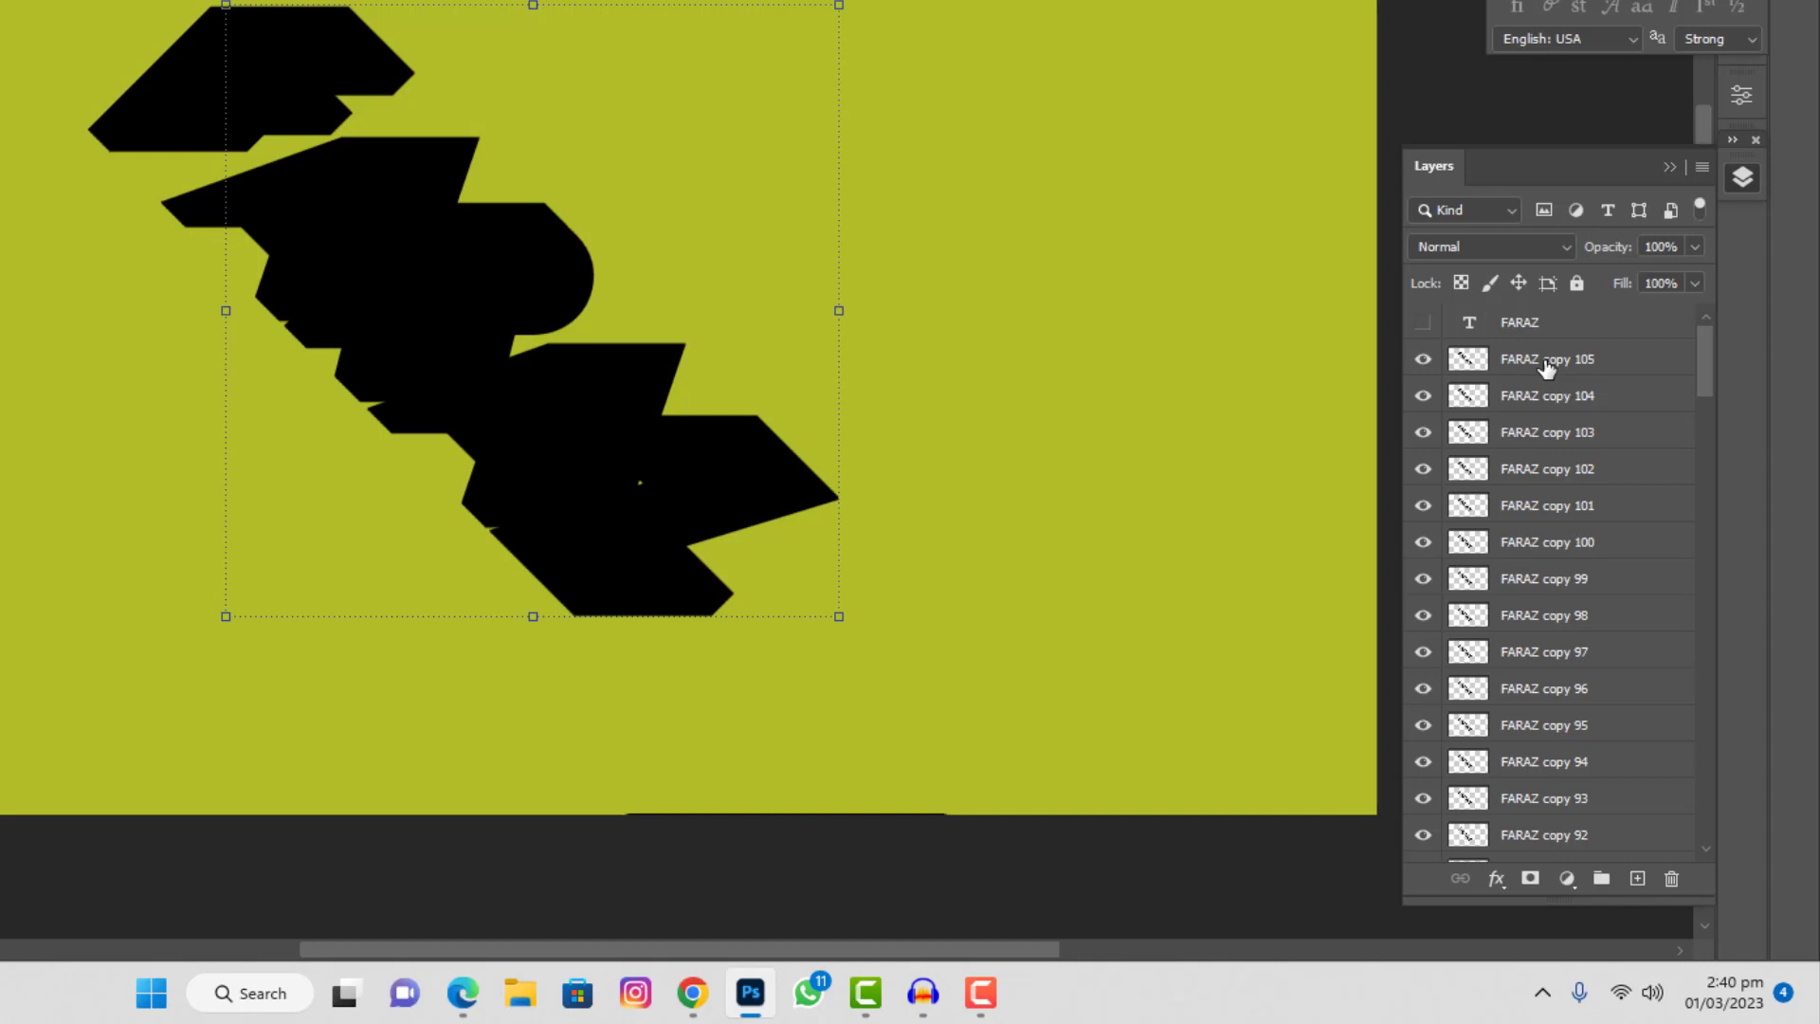
{"action": "left_click", "coordinate": [1547, 367], "text": "shift"}
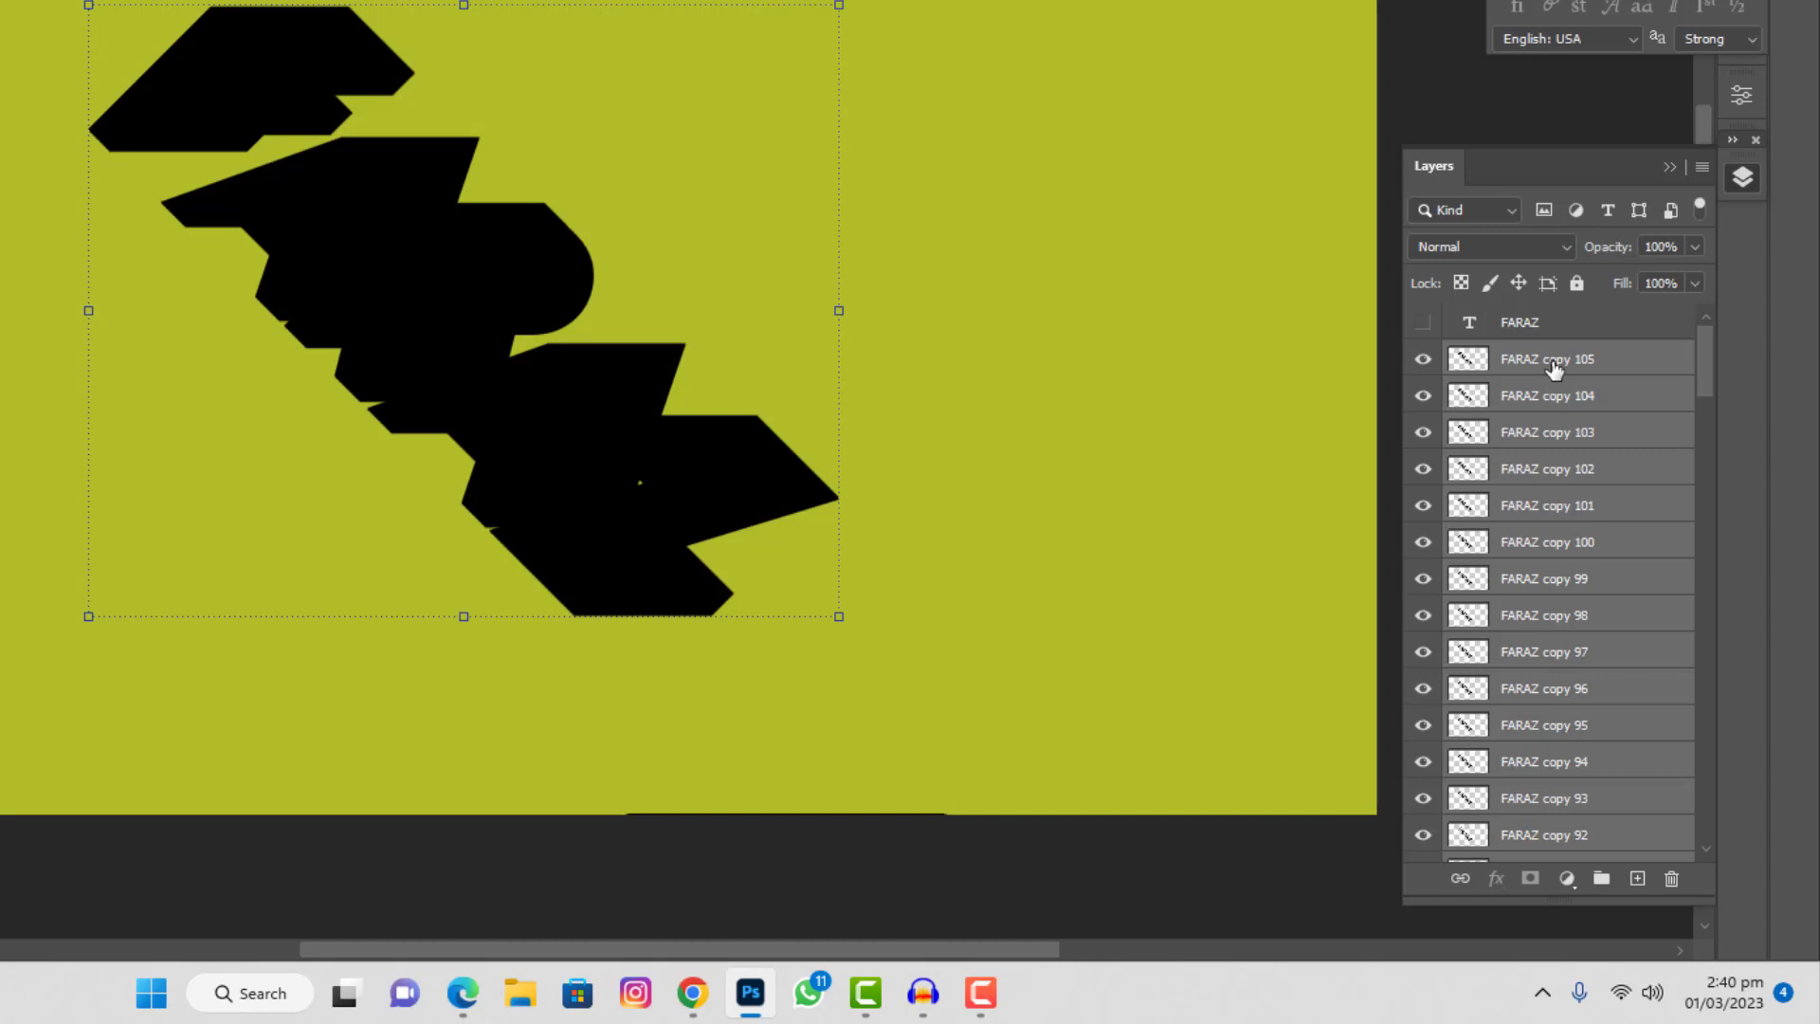
Merge the selected FARAZ copies into one FARAZ copy 105 shadow layer.
{"action": "right_click", "coordinate": [1552, 368]}
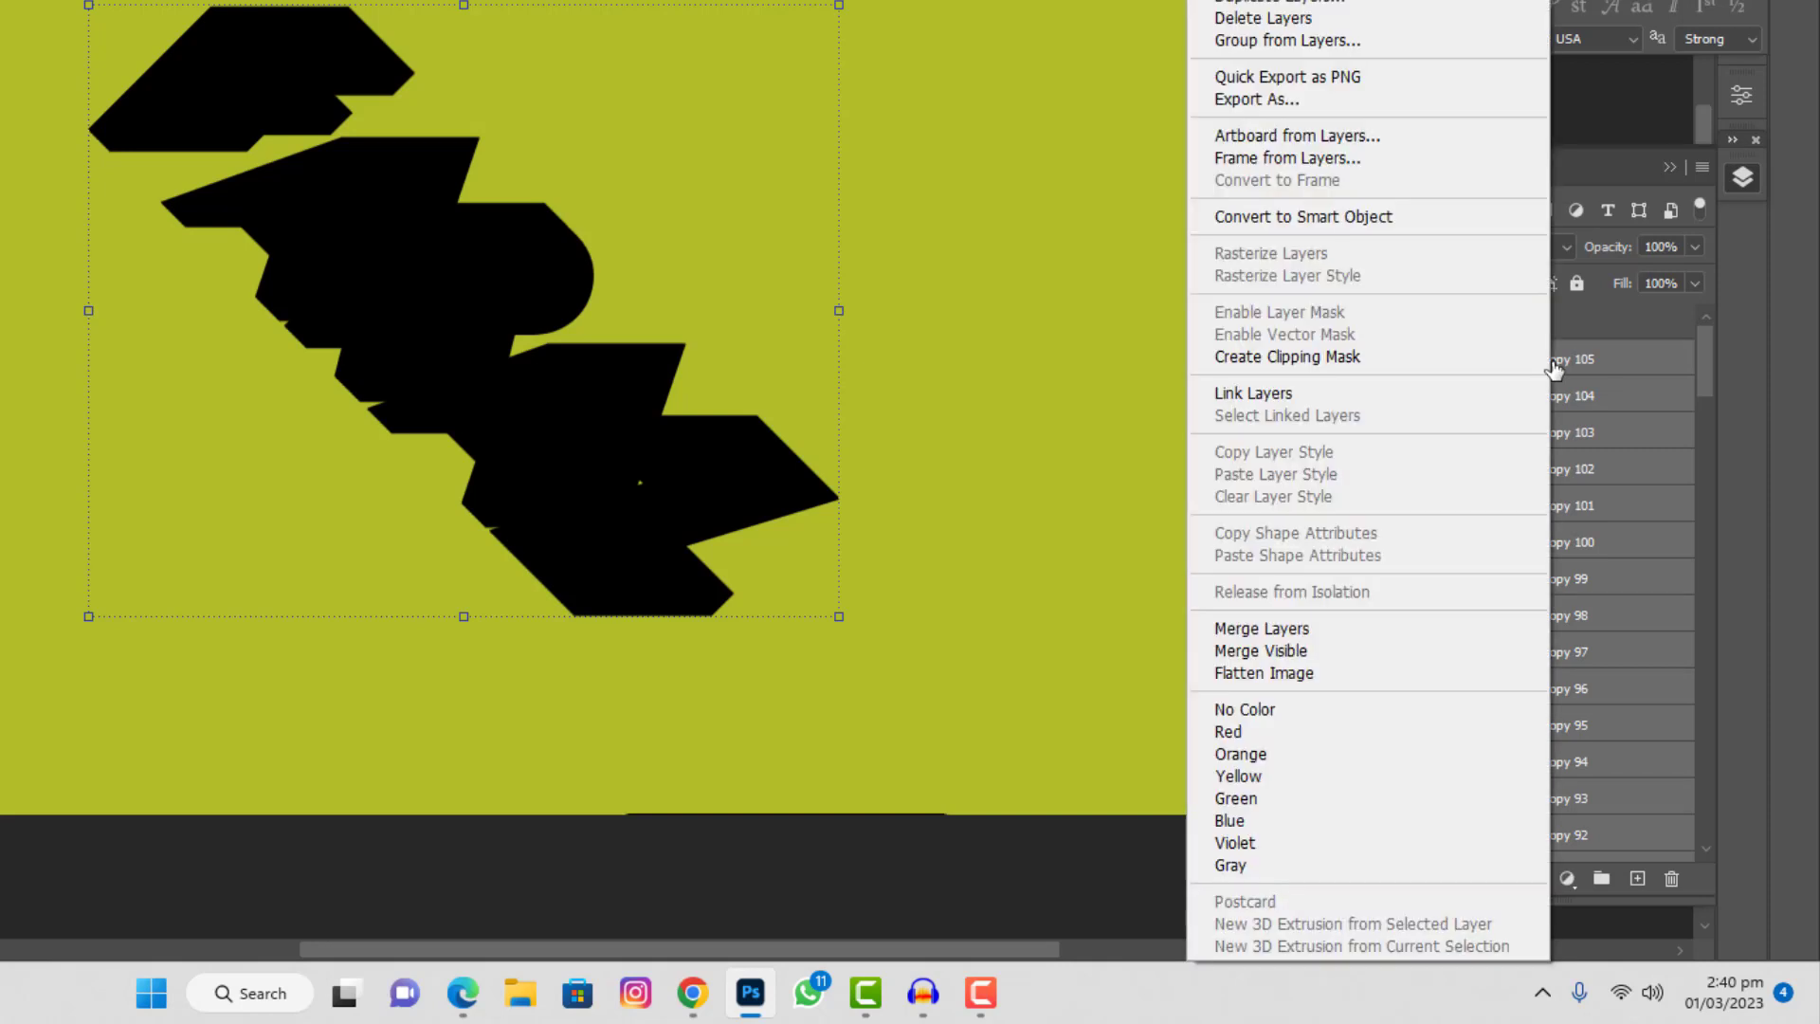
{"action": "left_click", "coordinate": [1215, 629]}
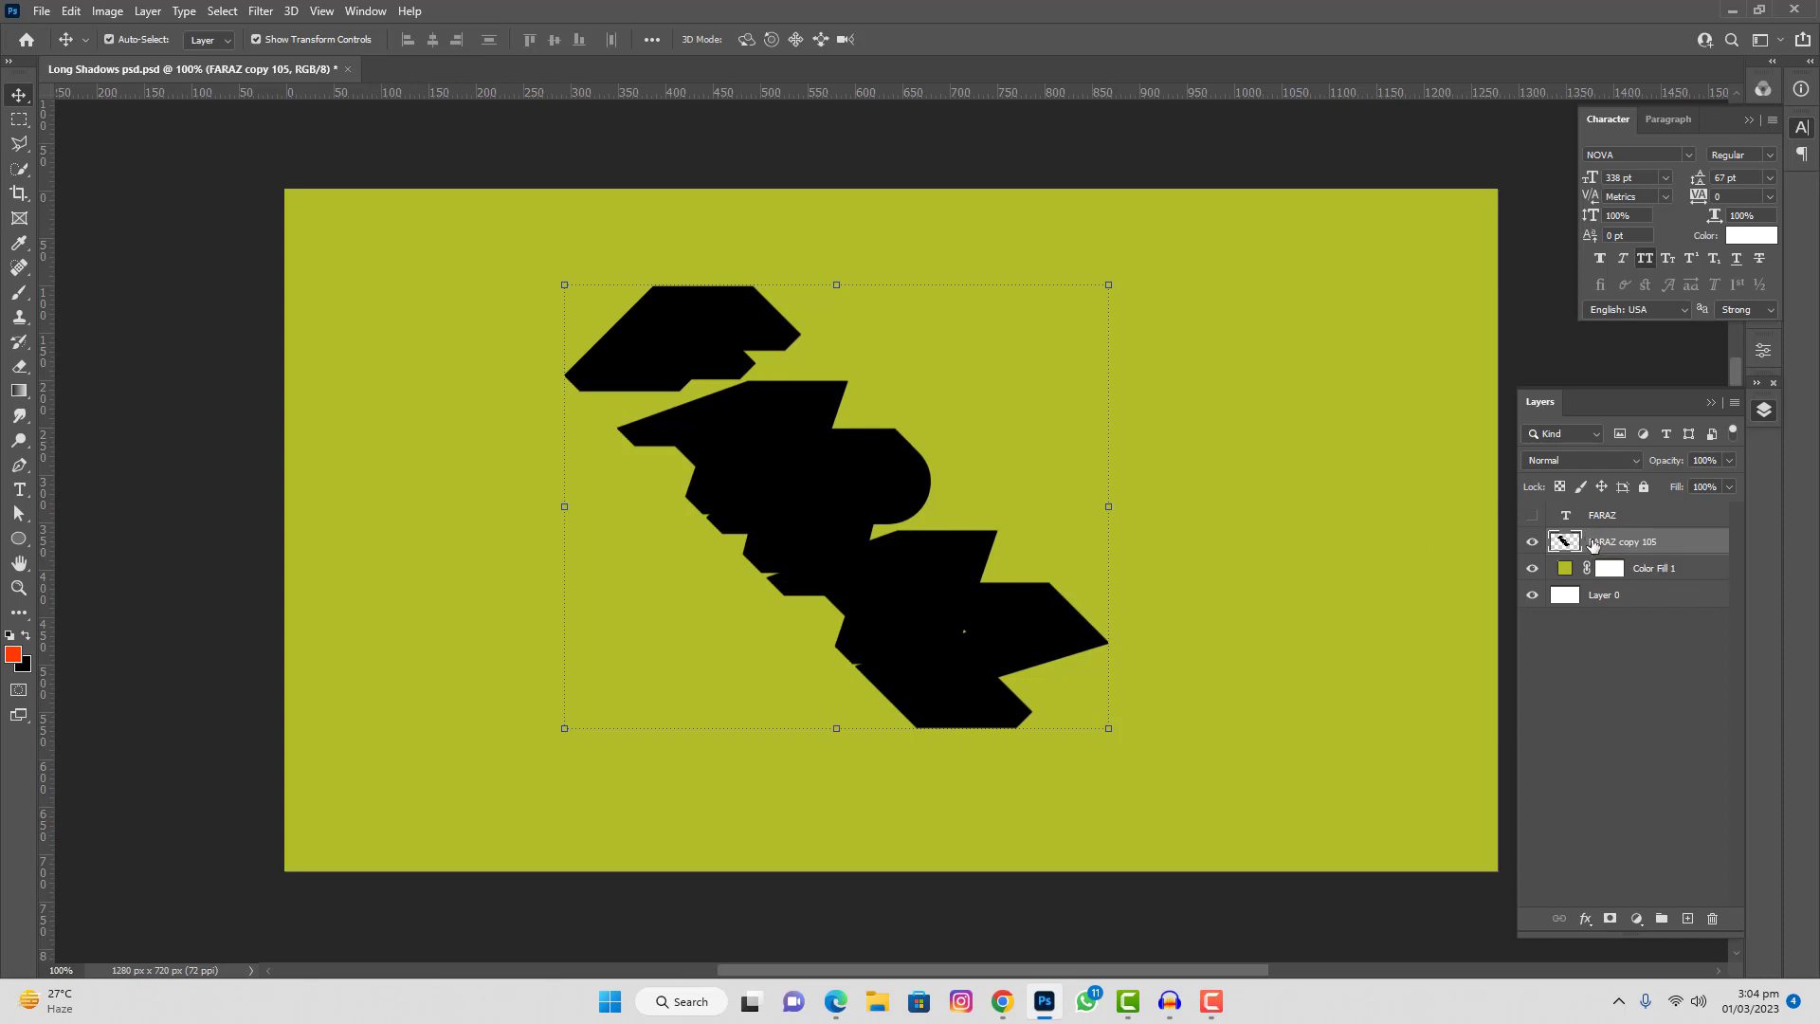
Rotate the merged FARAZ copy 105 shadow layer by -45° so FARAZ reads horizontally.
{"action": "key", "text": "ctrl+t"}
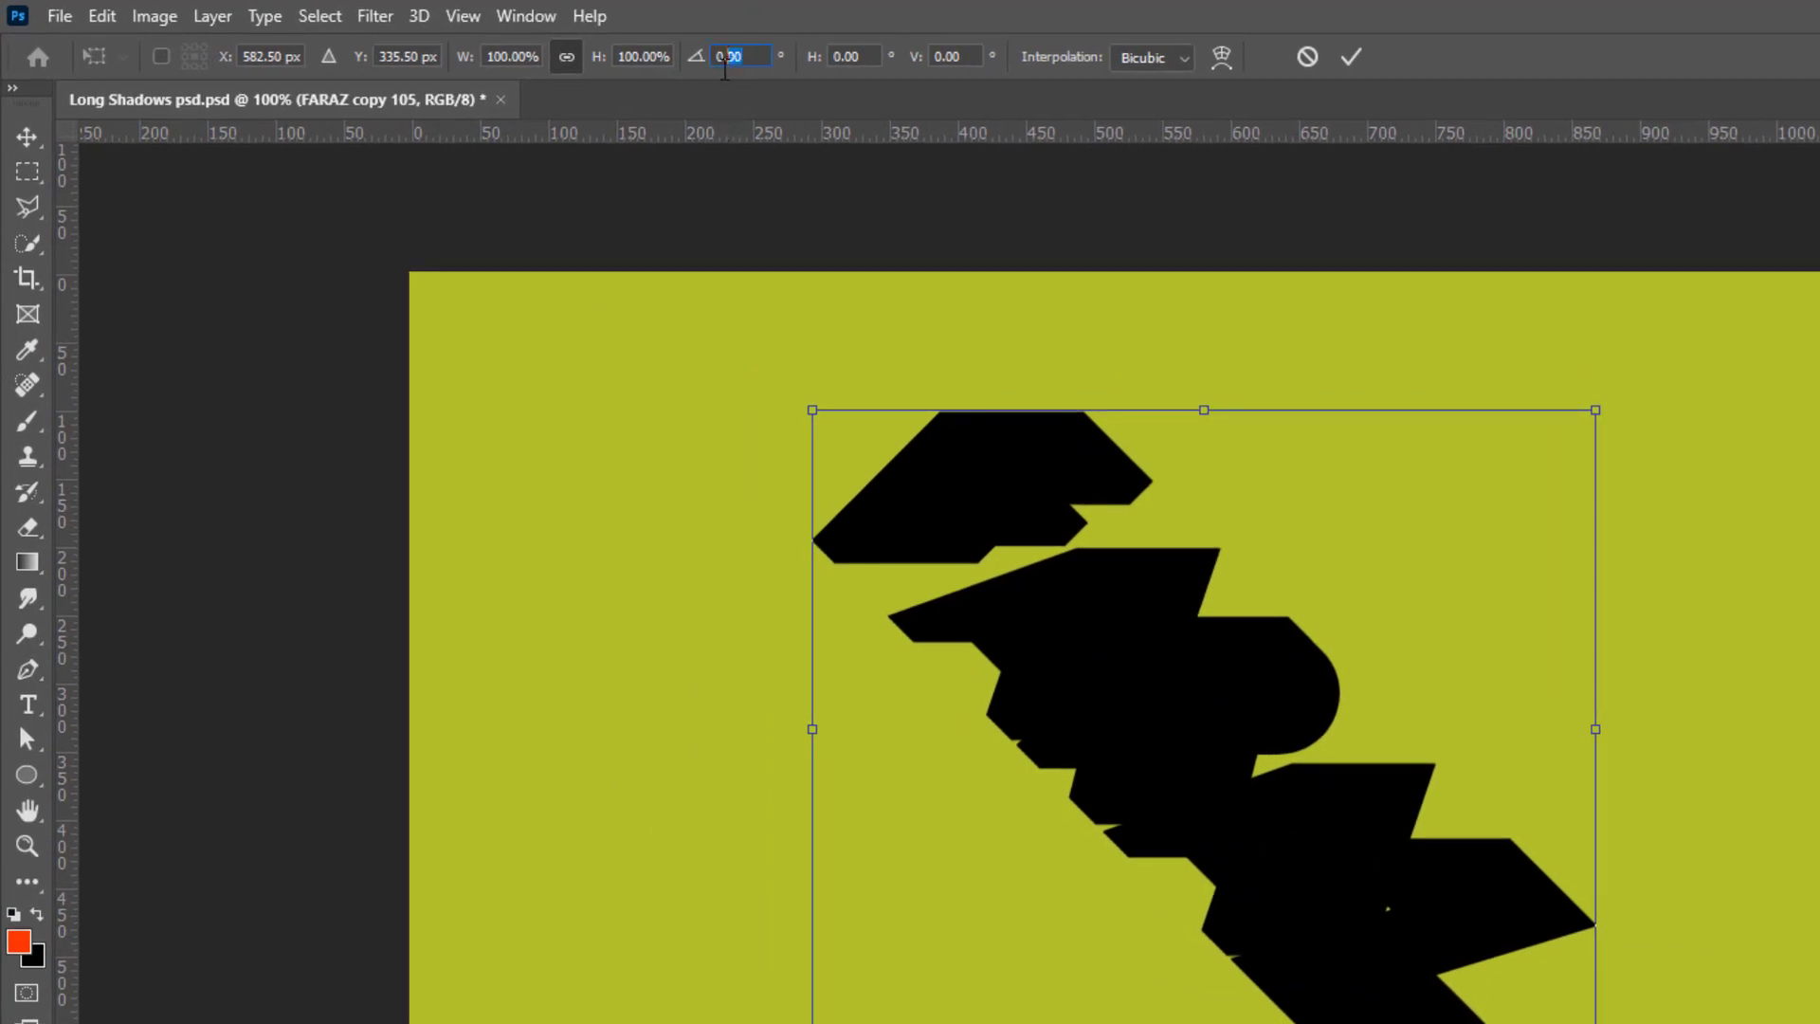
{"action": "left_click", "coordinate": [726, 57]}
{"action": "type", "text": "-"}
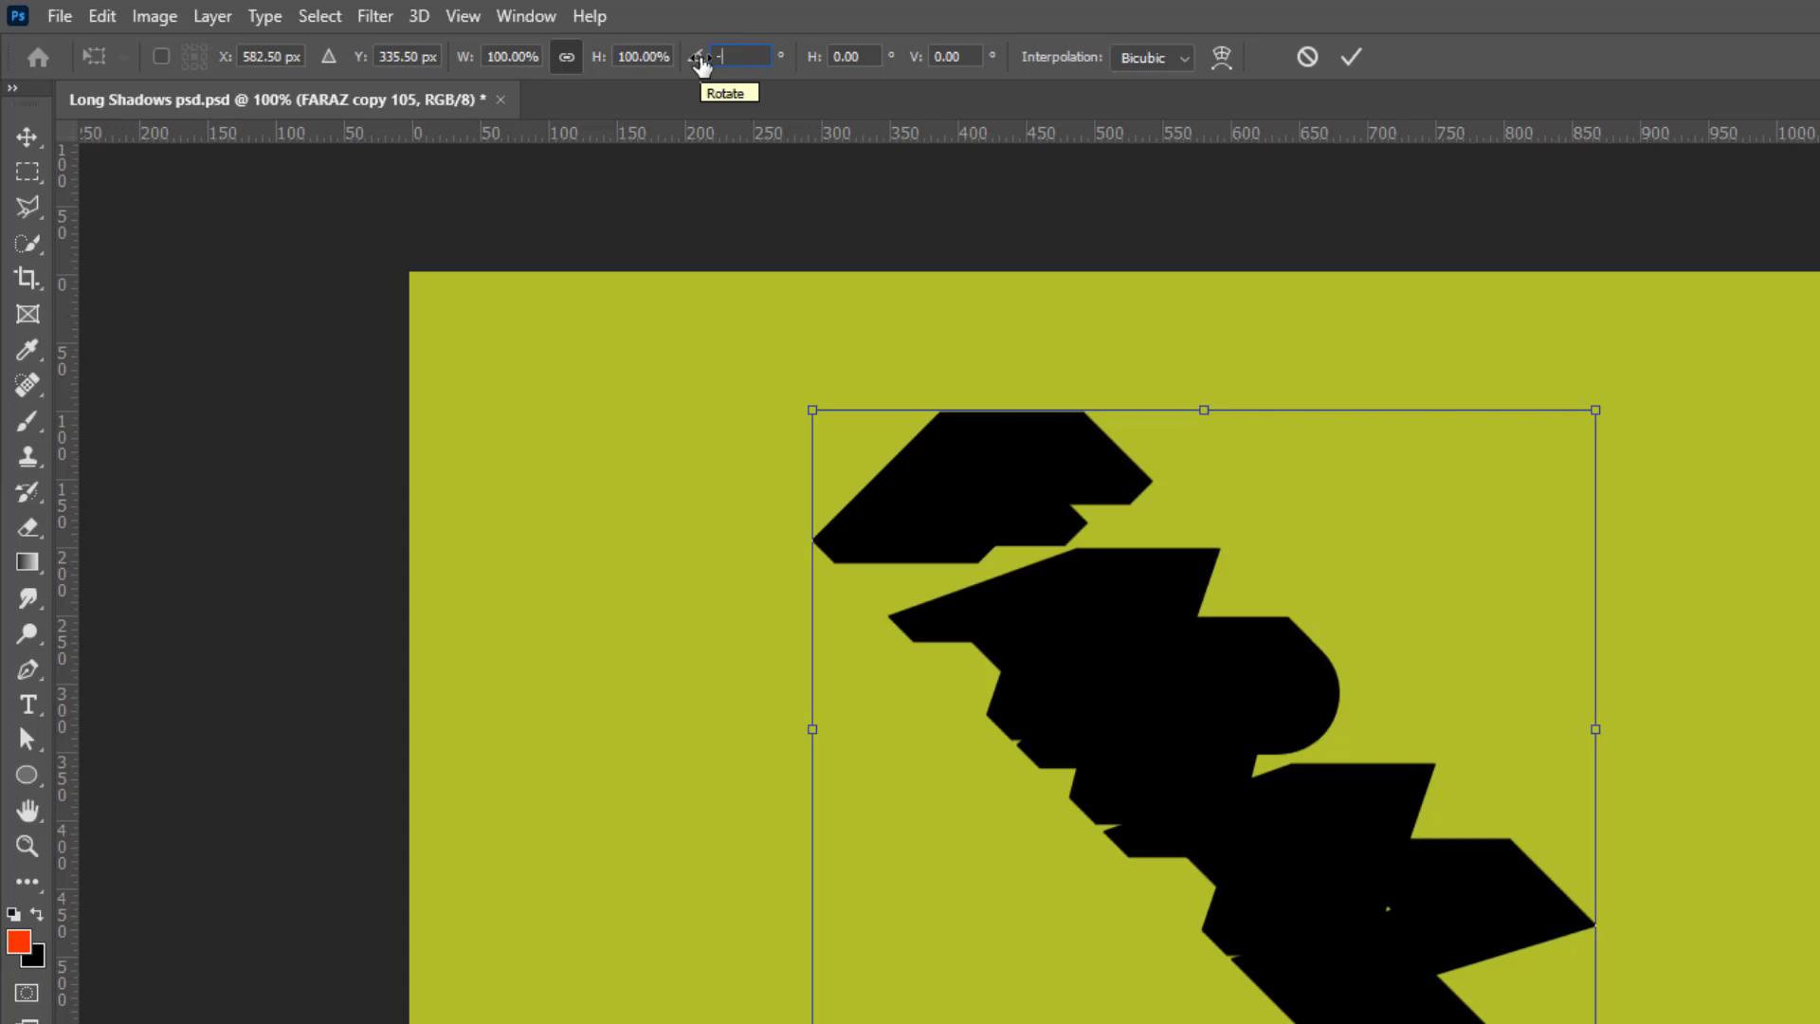
{"action": "type", "text": "45"}
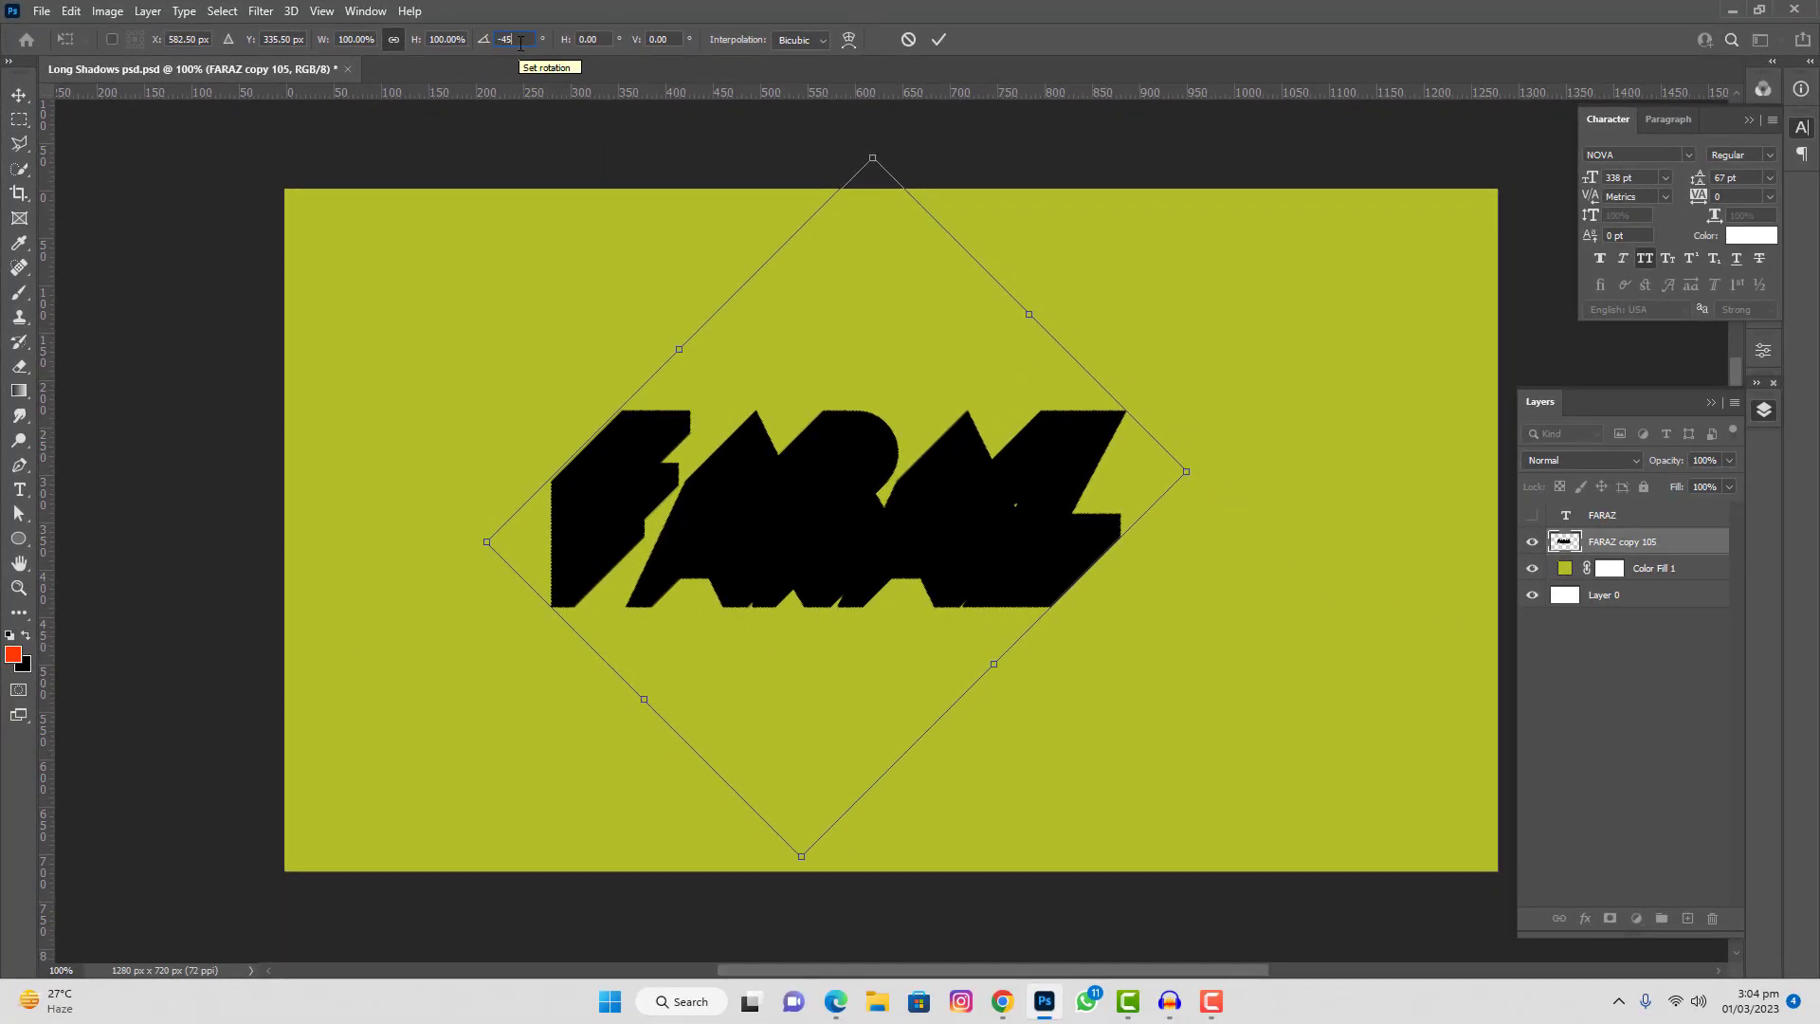
{"action": "key", "text": "Return"}
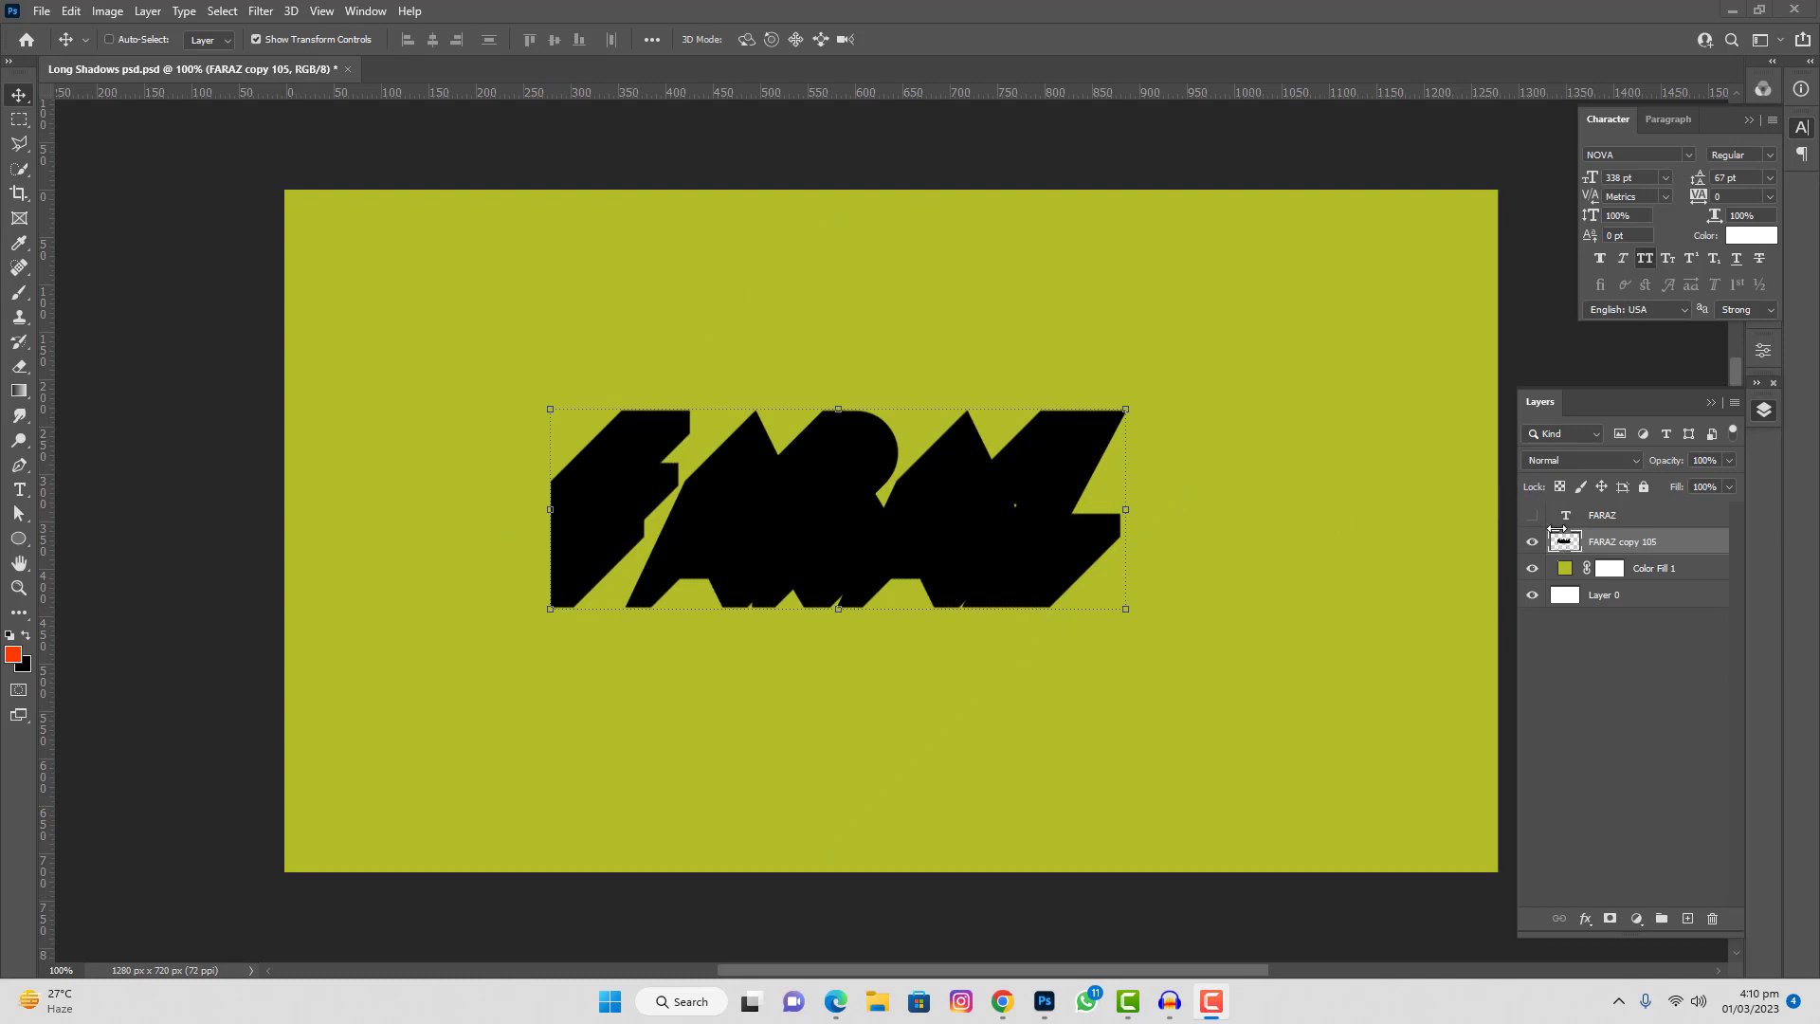
Make the white FARAZ text layer visible again above the black shadow.
{"action": "left_click", "coordinate": [1535, 515]}
{"action": "left_click", "coordinate": [1533, 515]}
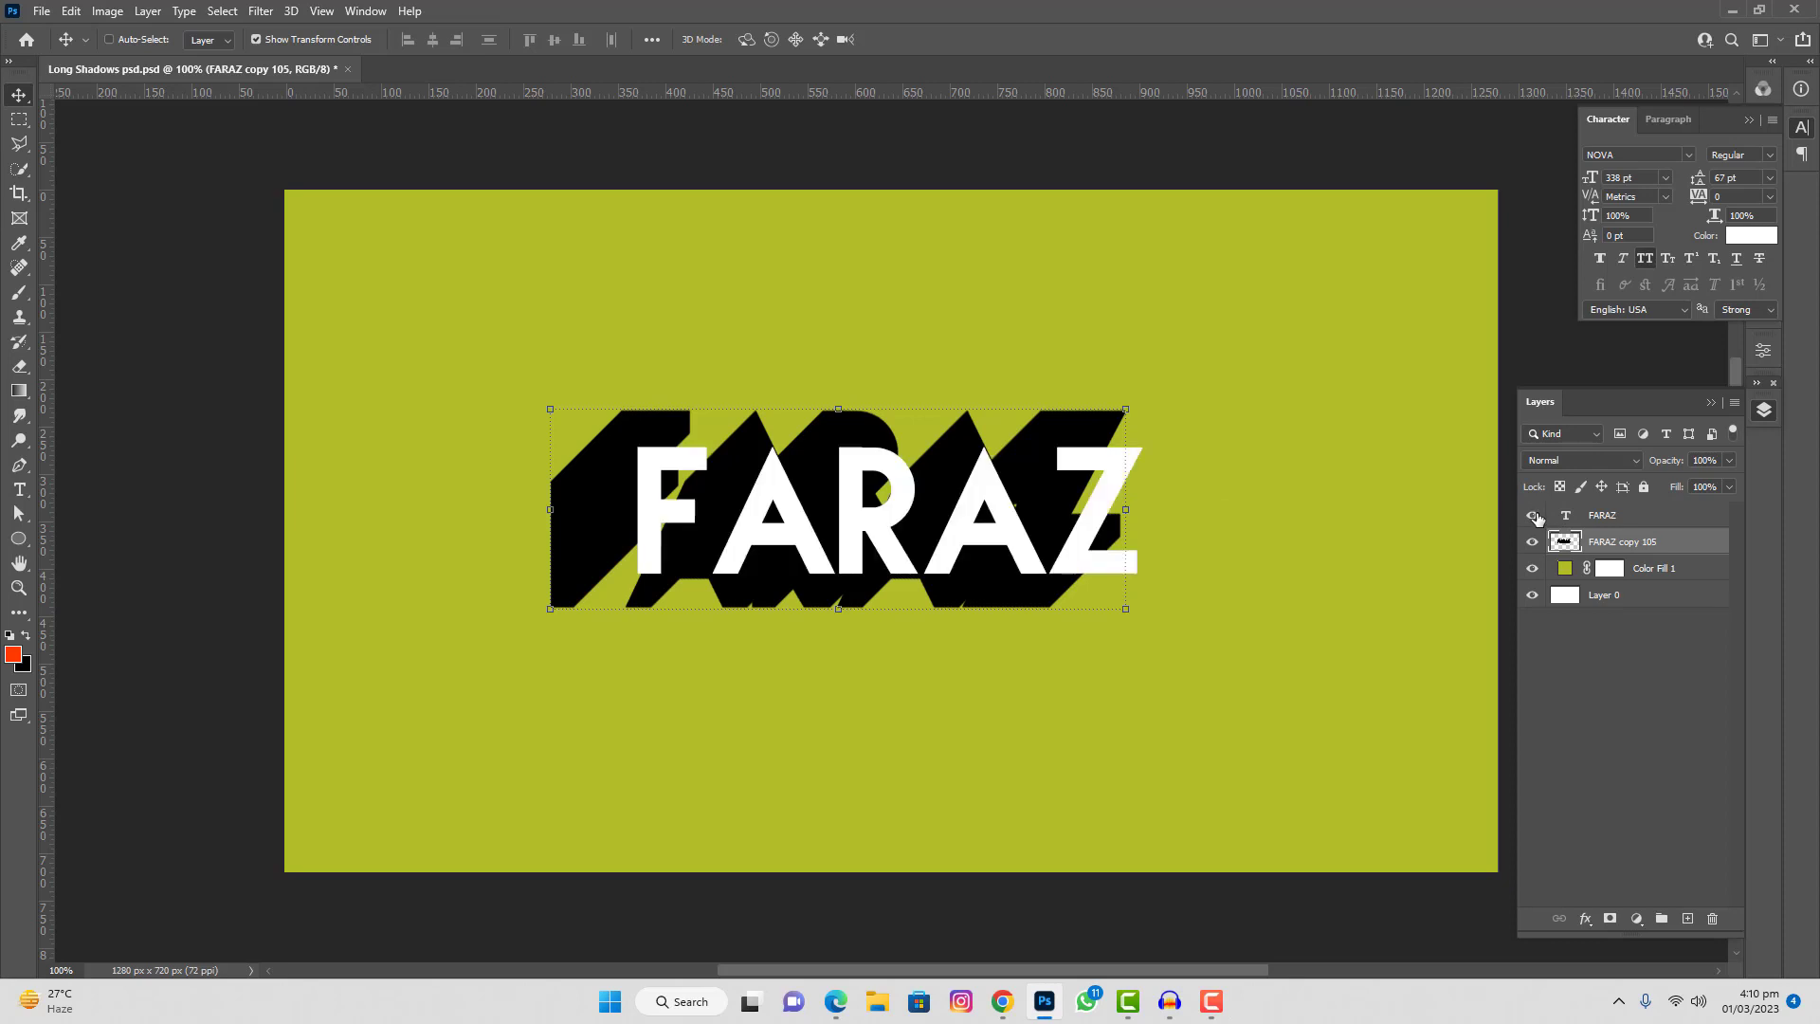
{"action": "left_click", "coordinate": [1616, 517]}
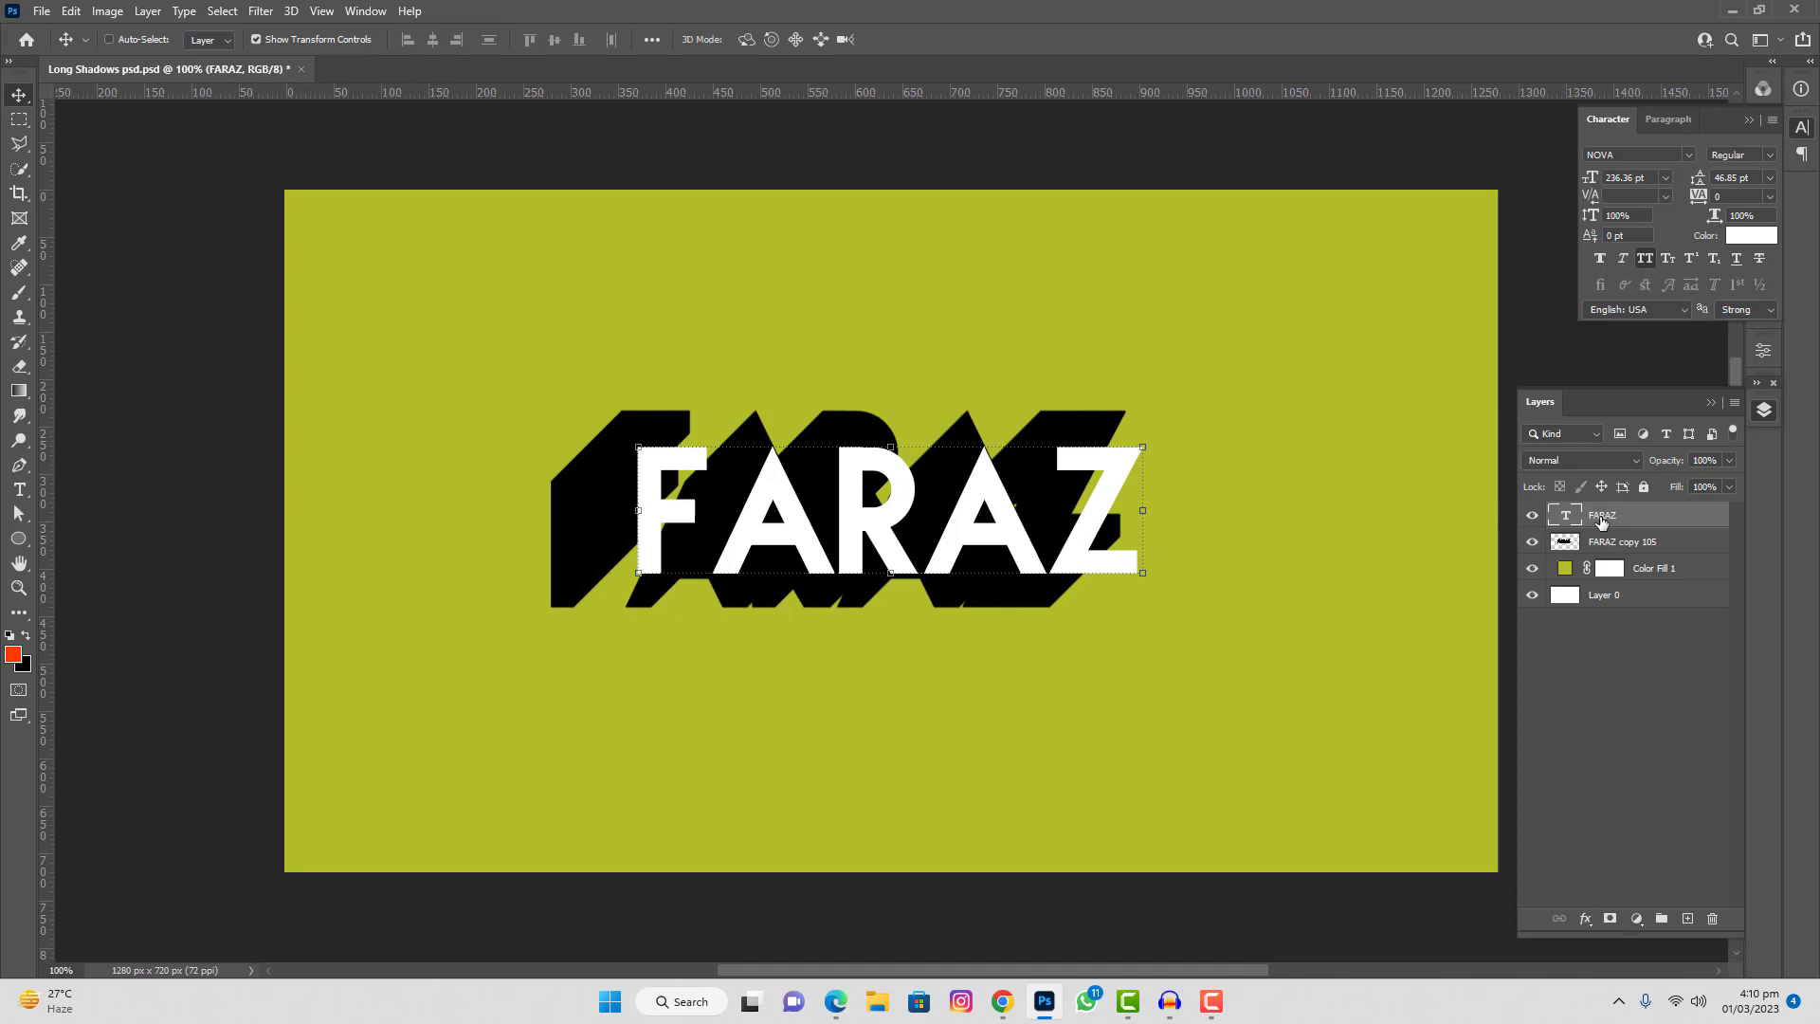
Offset the FARAZ copy 105 shadow slightly down and left beneath the letters.
{"action": "left_click", "coordinate": [1602, 542]}
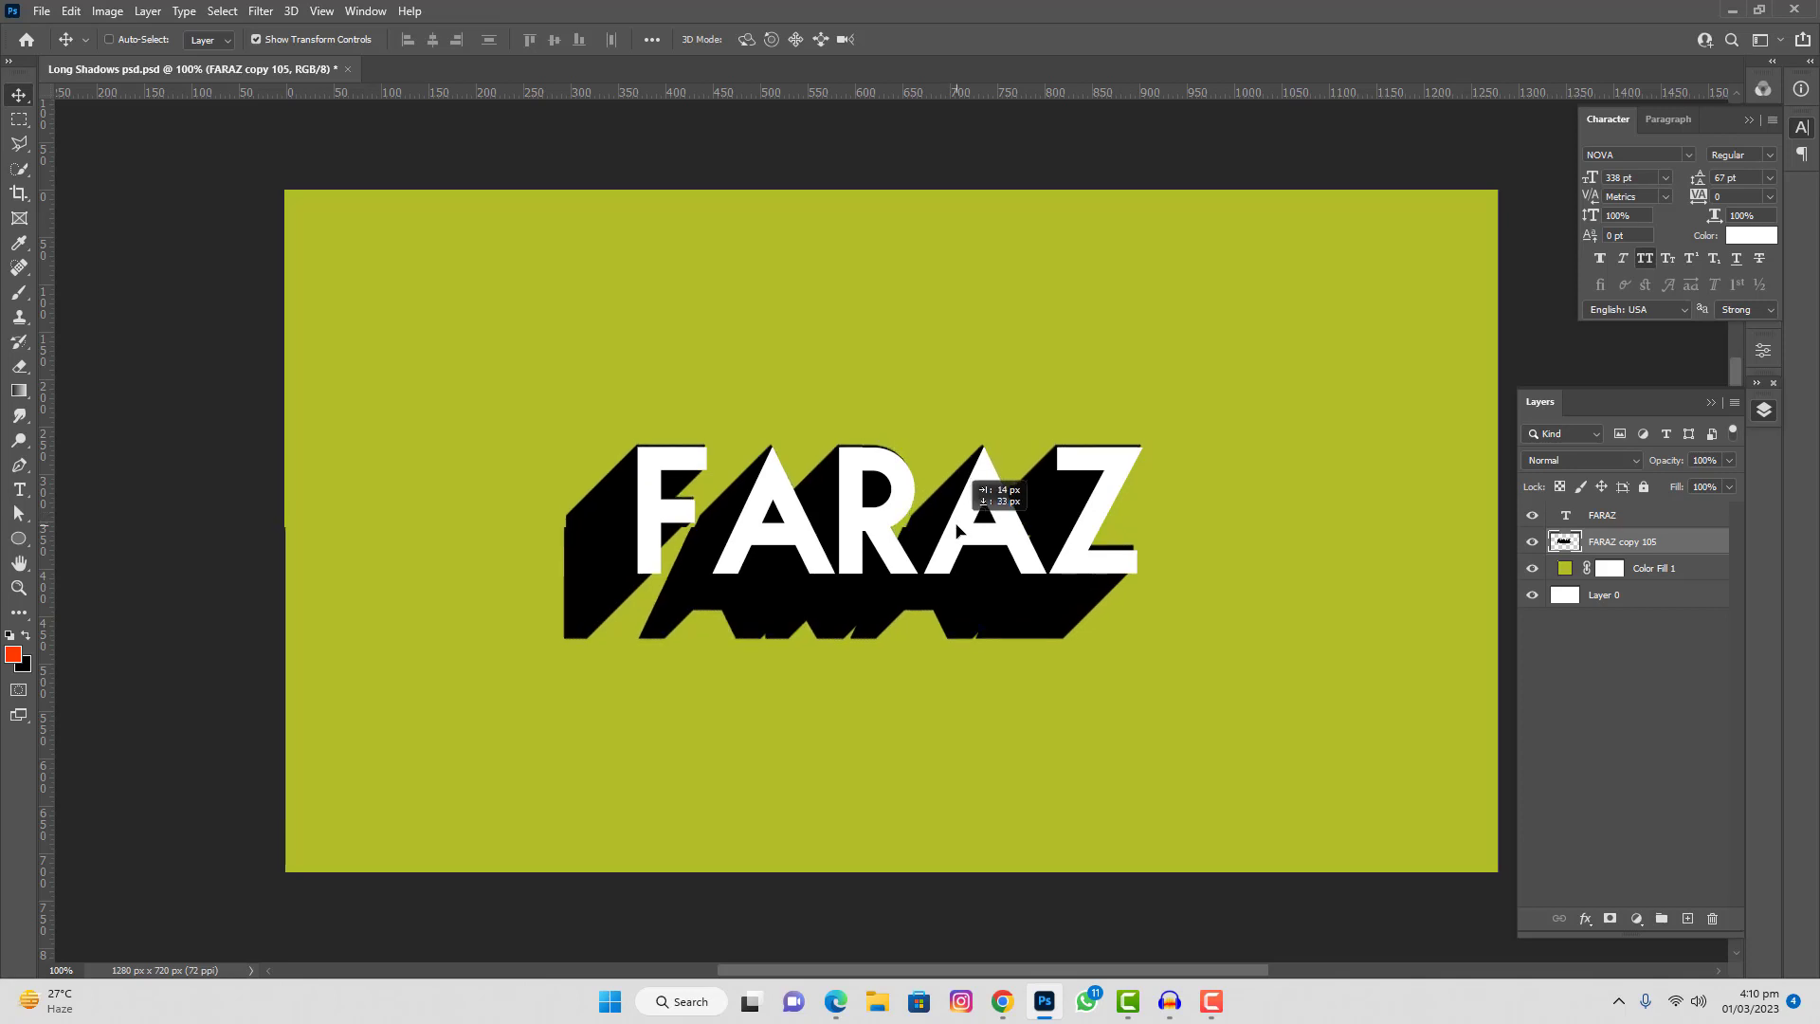
{"action": "left_click_drag", "start_coordinate": [953, 519], "coordinate": [960, 533]}
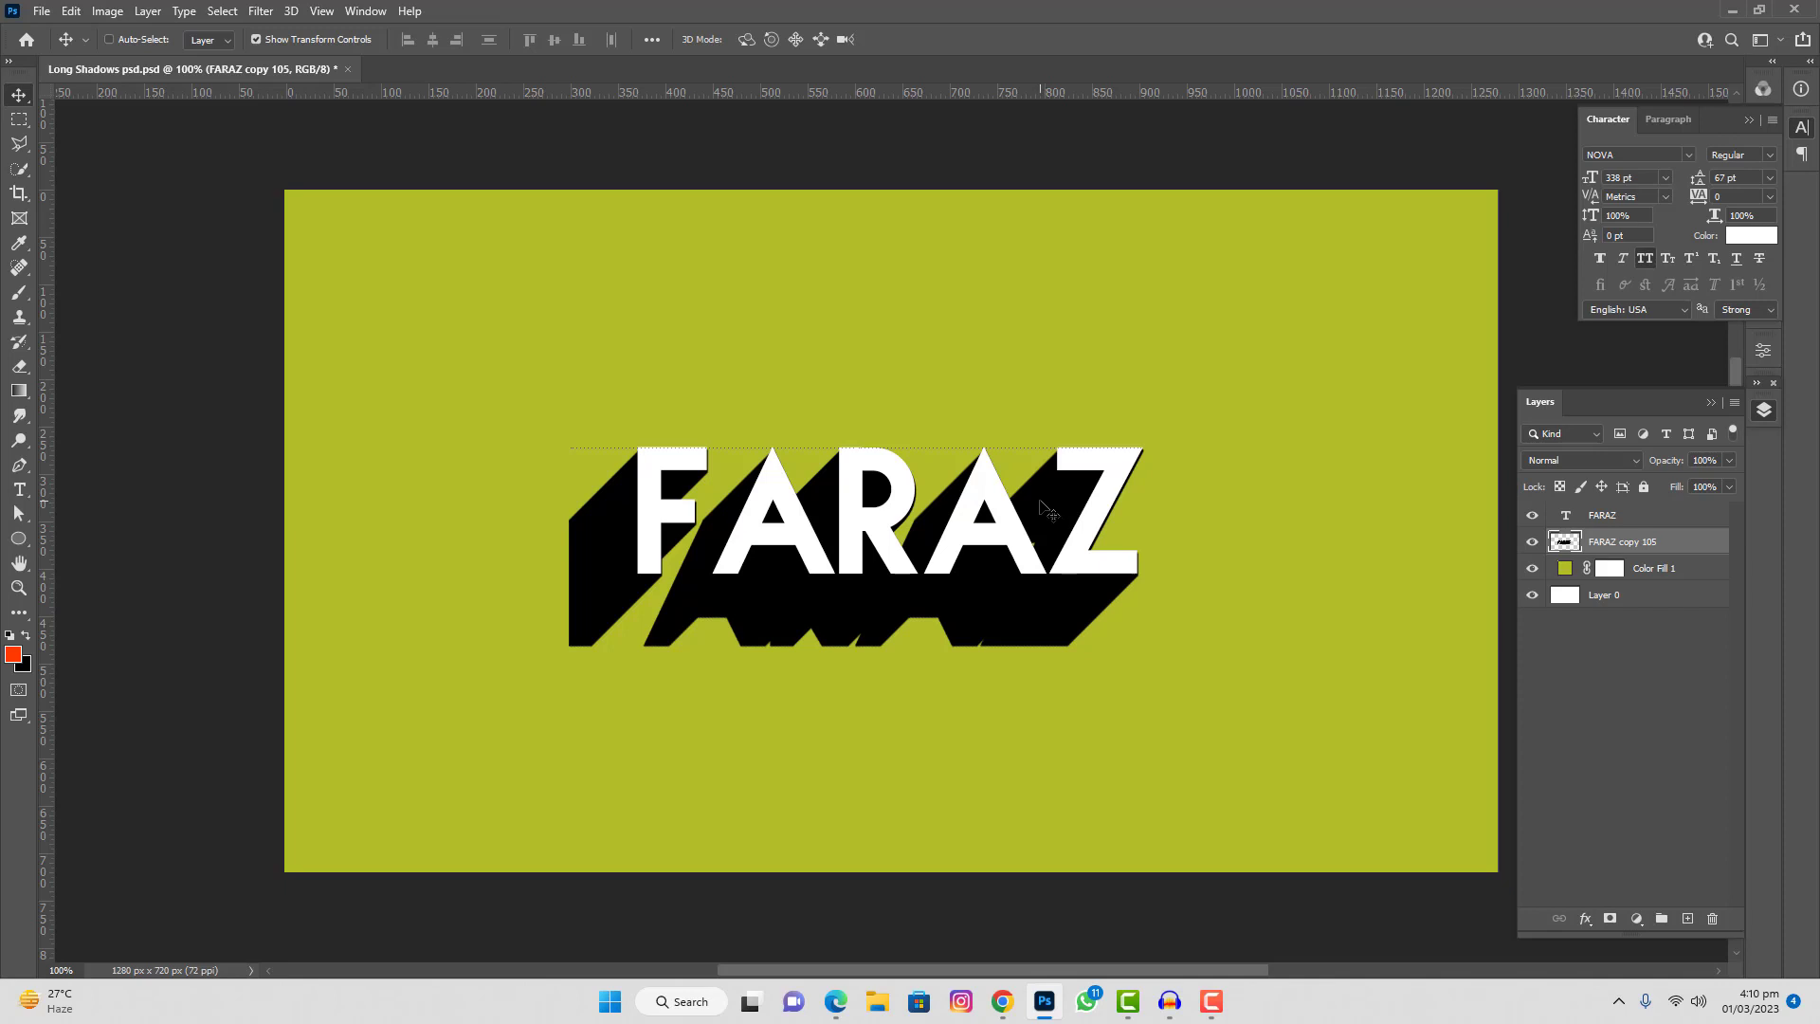
{"action": "left_click_drag", "start_coordinate": [1041, 507], "coordinate": [1039, 496]}
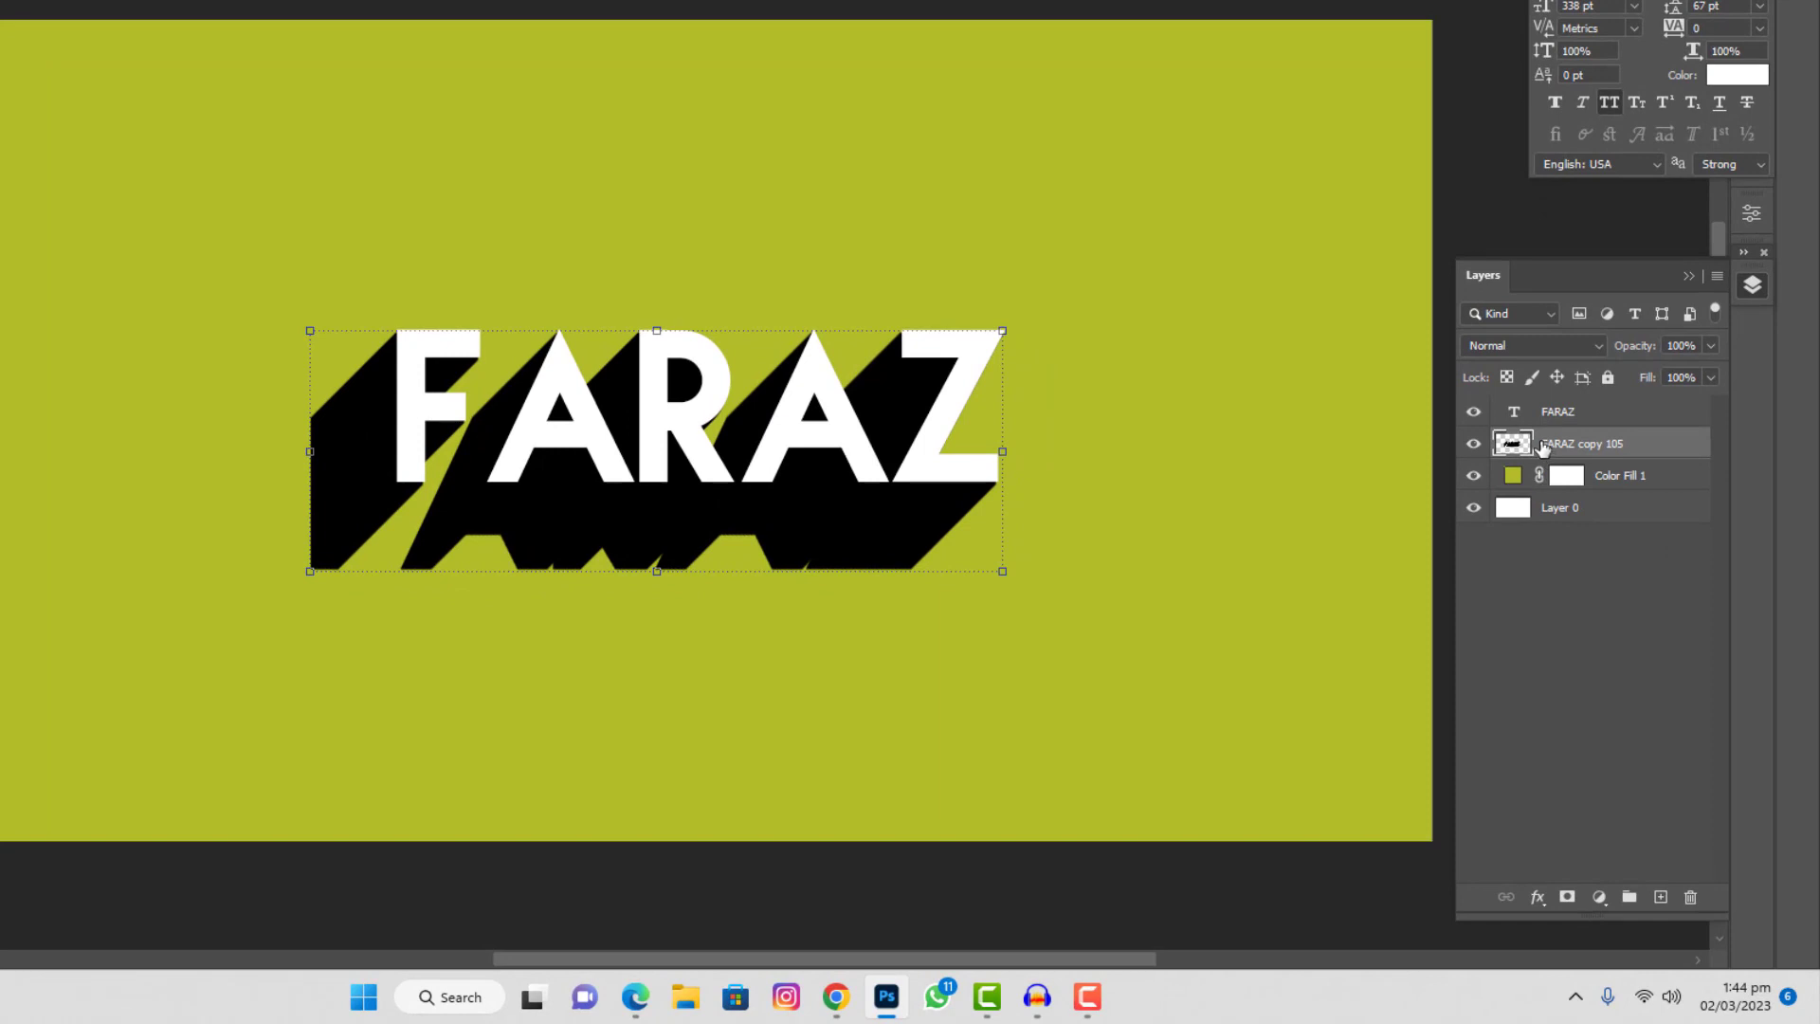
Lower the FARAZ copy 105 shadow to 25% opacity, then select it with the text layer.
{"action": "left_click", "coordinate": [1709, 347]}
{"action": "left_click_drag", "start_coordinate": [1666, 372], "coordinate": [1643, 366]}
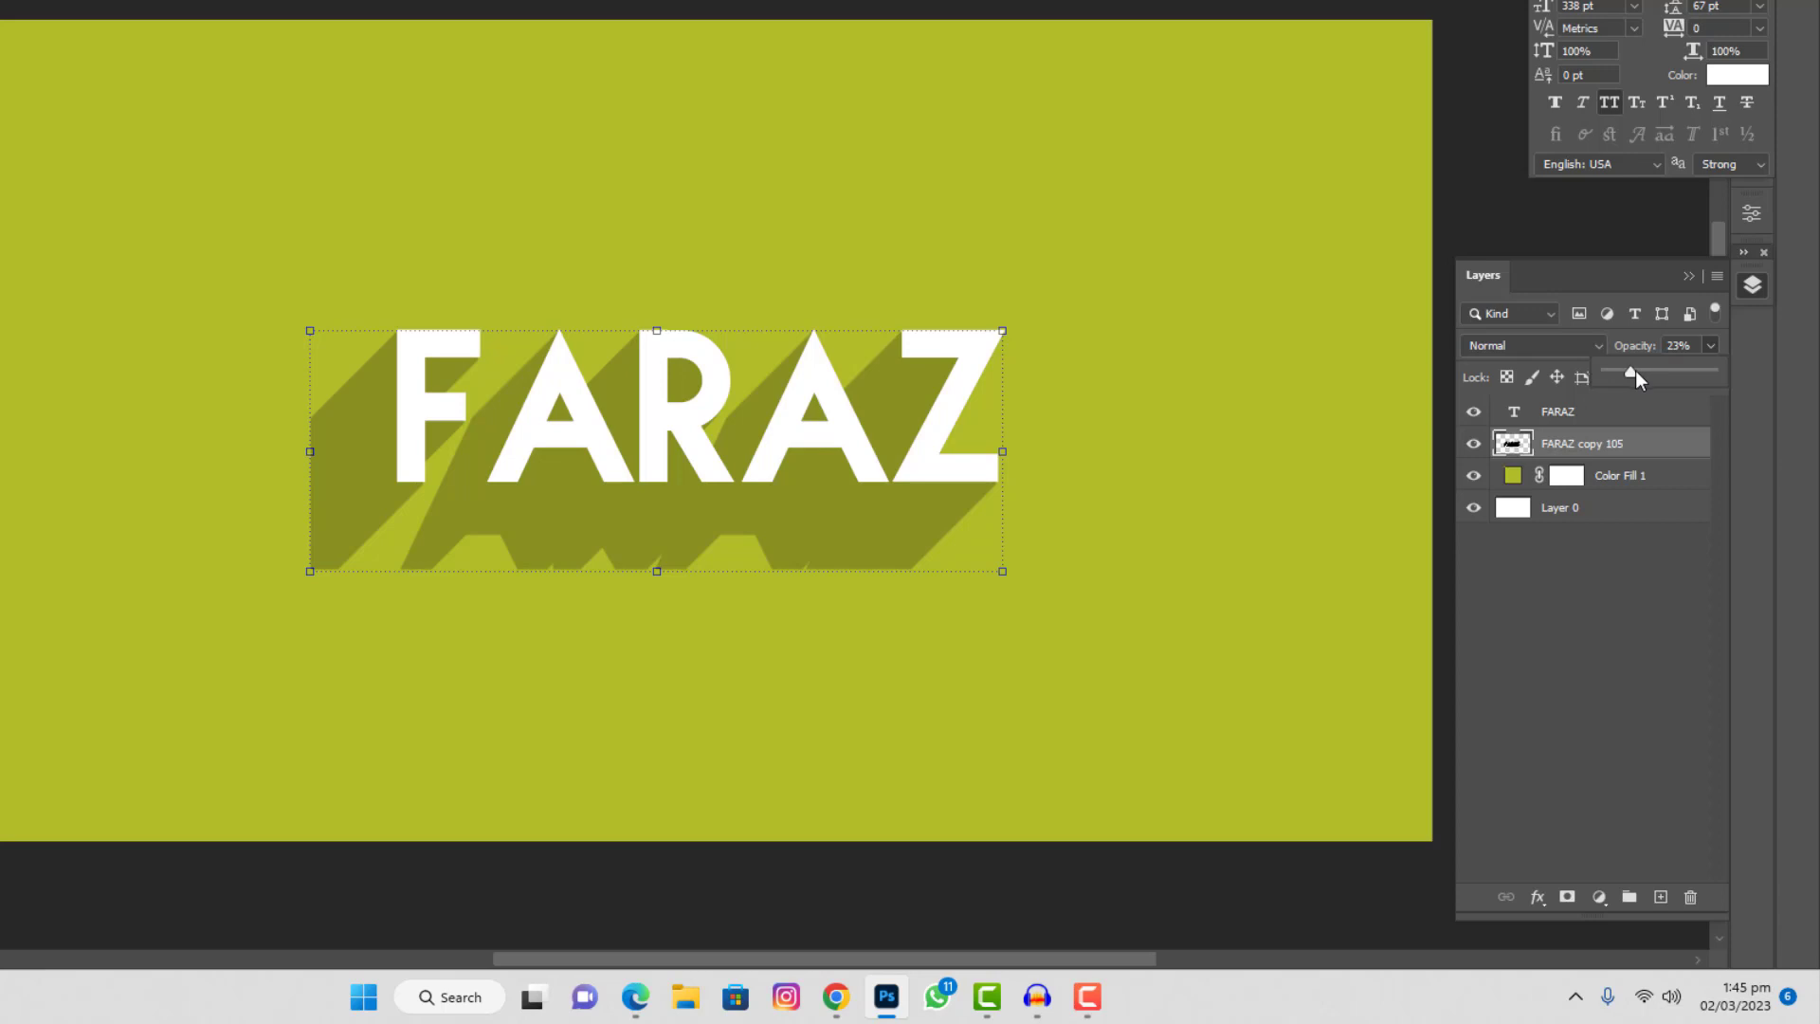
{"action": "left_click_drag", "start_coordinate": [1647, 375], "coordinate": [1629, 376]}
{"action": "left_click", "coordinate": [1581, 459]}
{"action": "left_click", "coordinate": [1602, 423], "text": "shift"}
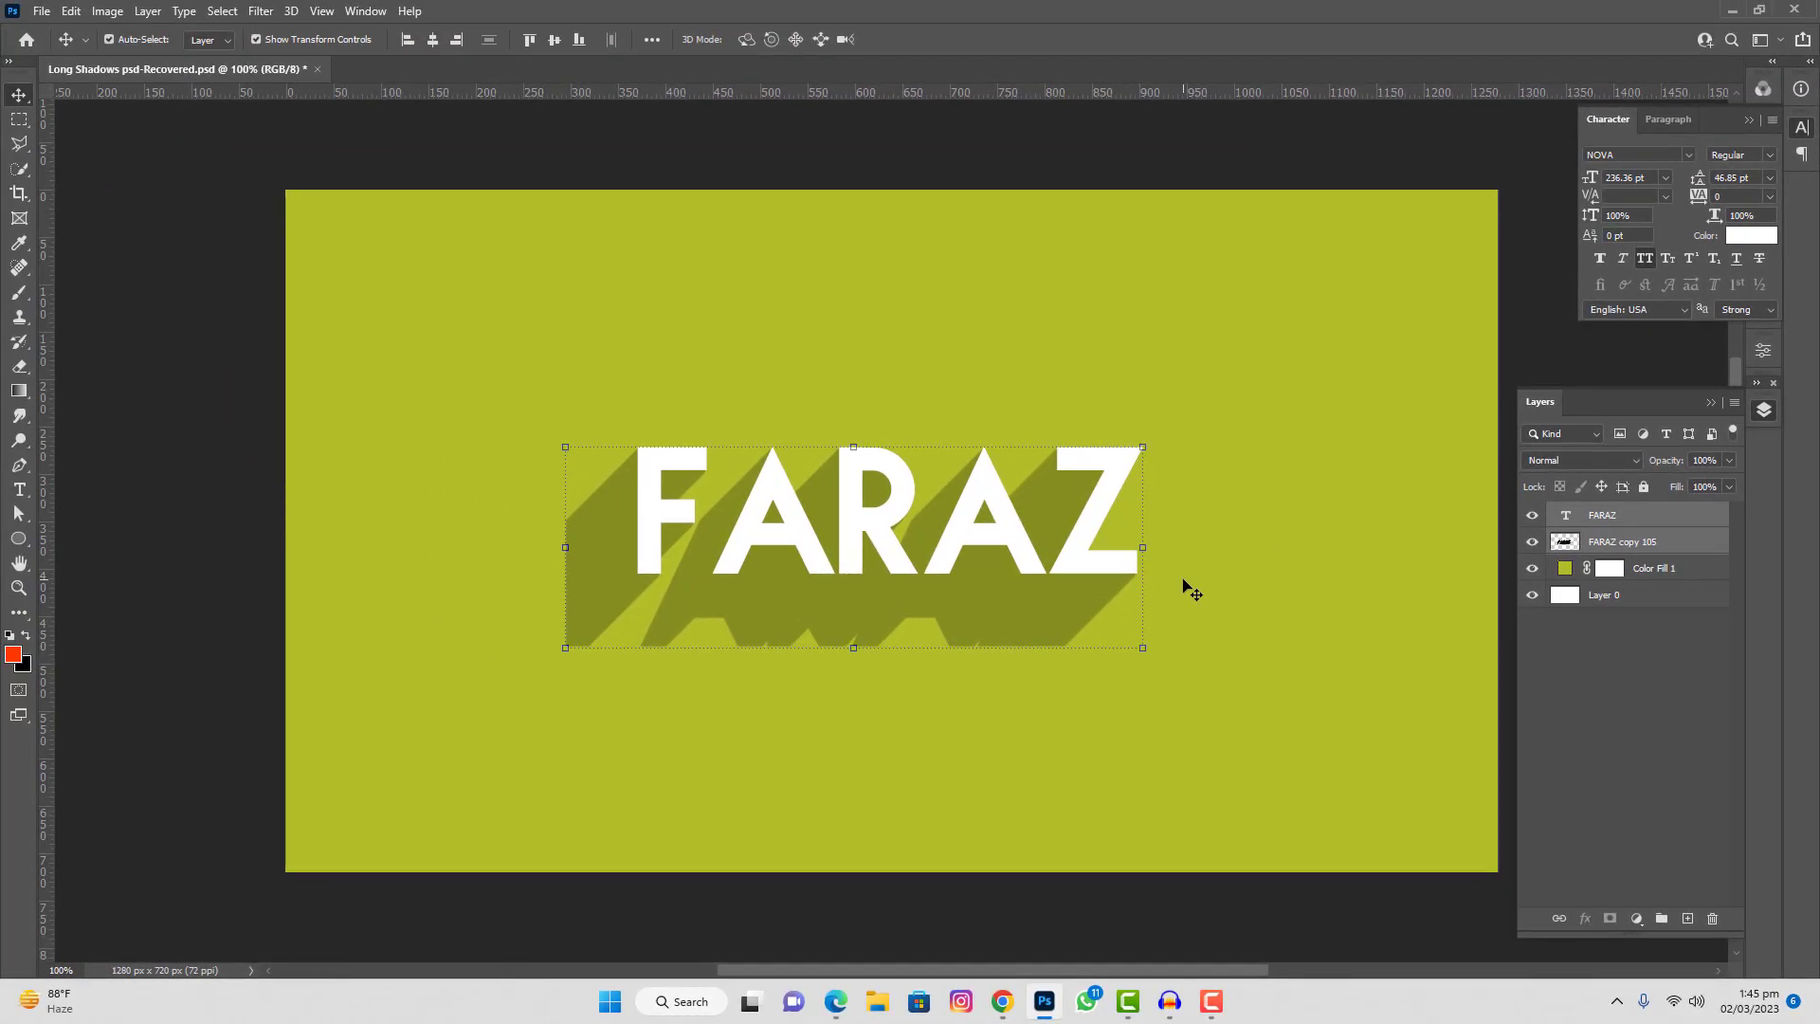